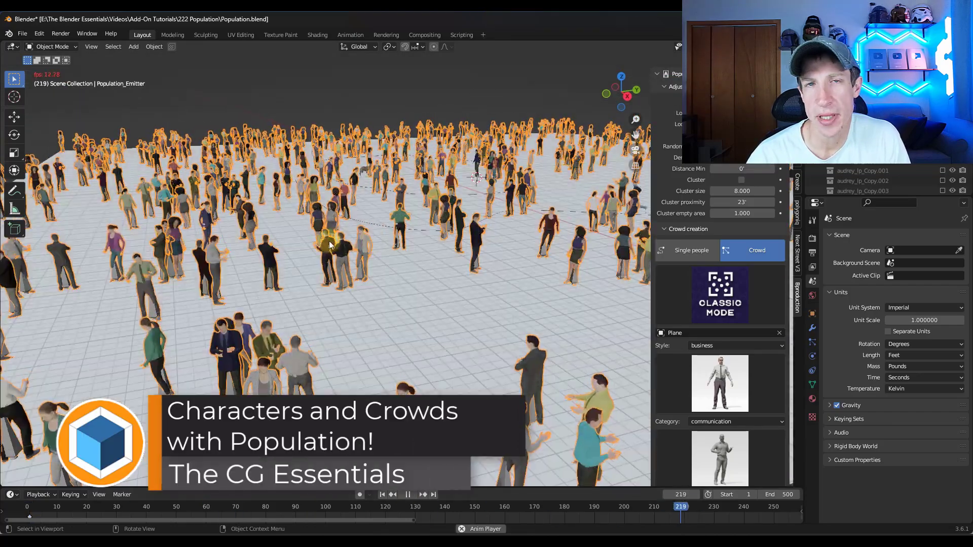
Step: Enable clustering for the crowd on the plane and adjust its cluster size
{"action": "left_click", "coordinate": [742, 180]}
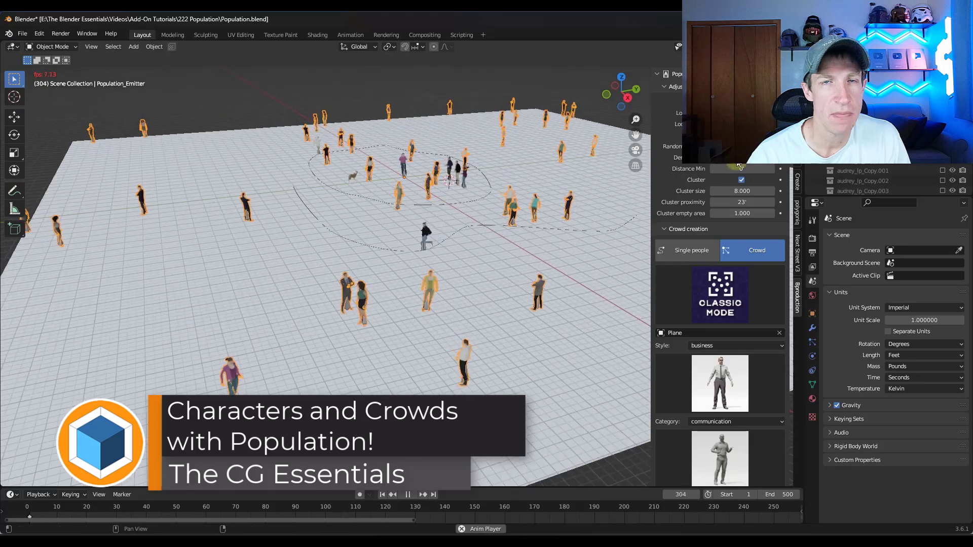
{"action": "left_click_drag", "start_coordinate": [742, 191], "coordinate": [393, 319]}
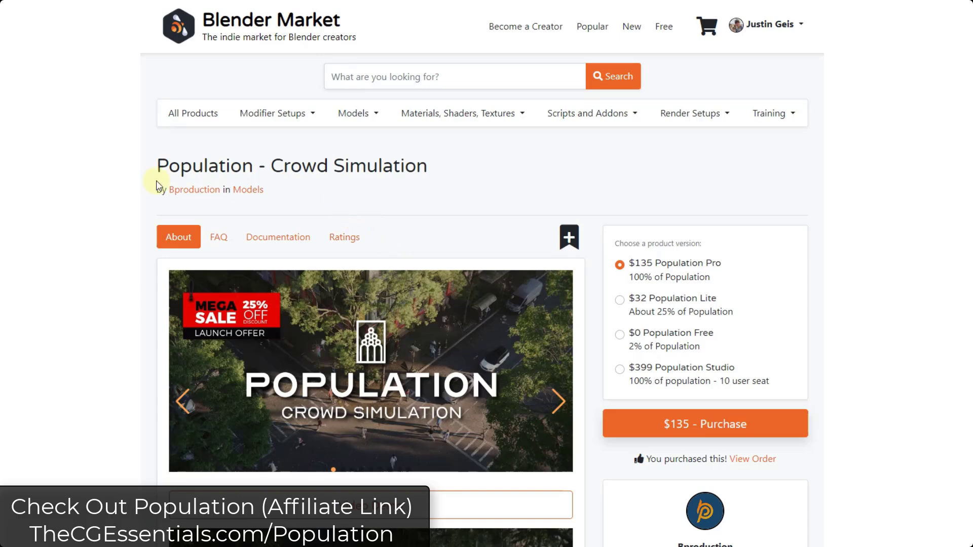
Step: Switch to the Blender Market page for Population - Crowd Simulation and examine its versions, motion capture, characters, smart shaders and optimized mesh sections
{"action": "scroll", "coordinate": [482, 277], "scroll_direction": "down", "scroll_amount": 3}
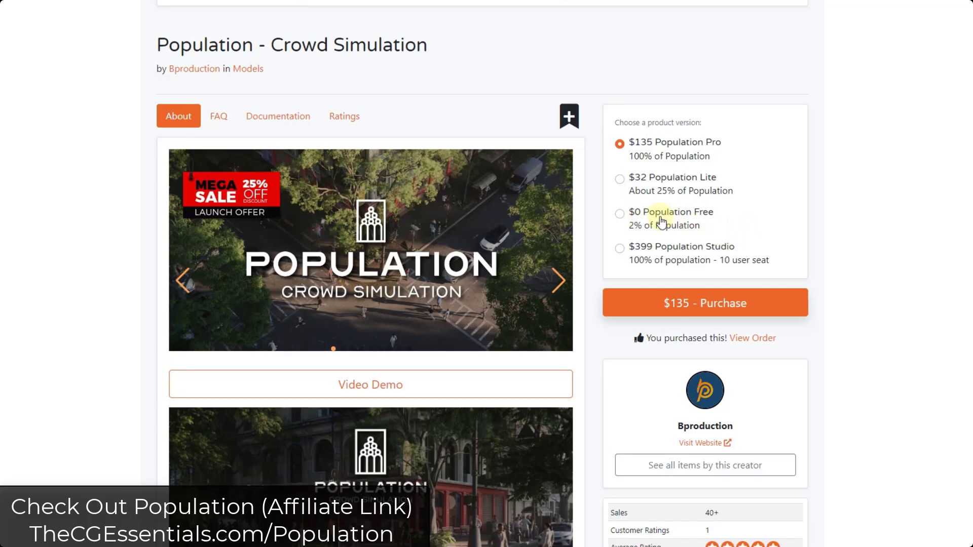
{"action": "scroll", "coordinate": [666, 223], "scroll_direction": "down", "scroll_amount": 1}
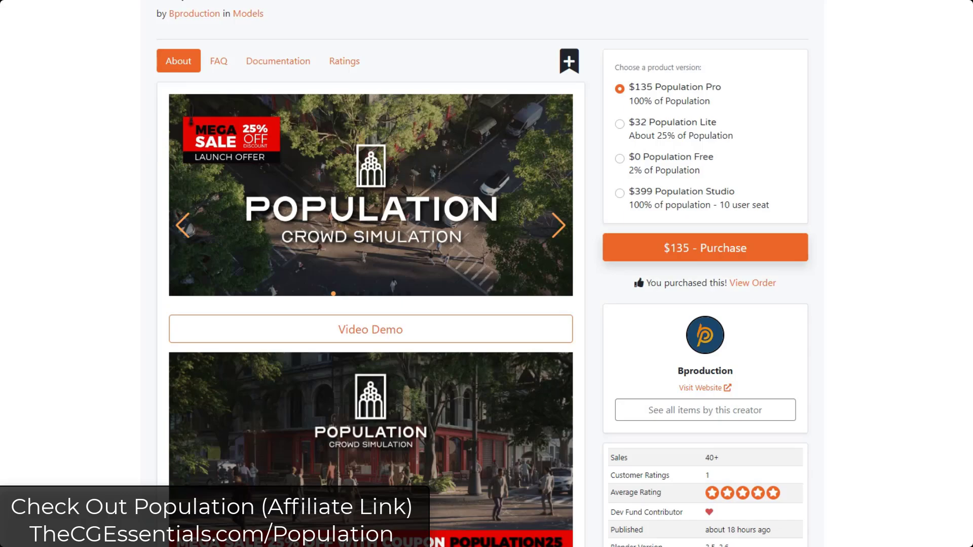
{"action": "scroll", "coordinate": [363, 230], "scroll_direction": "down", "scroll_amount": 20}
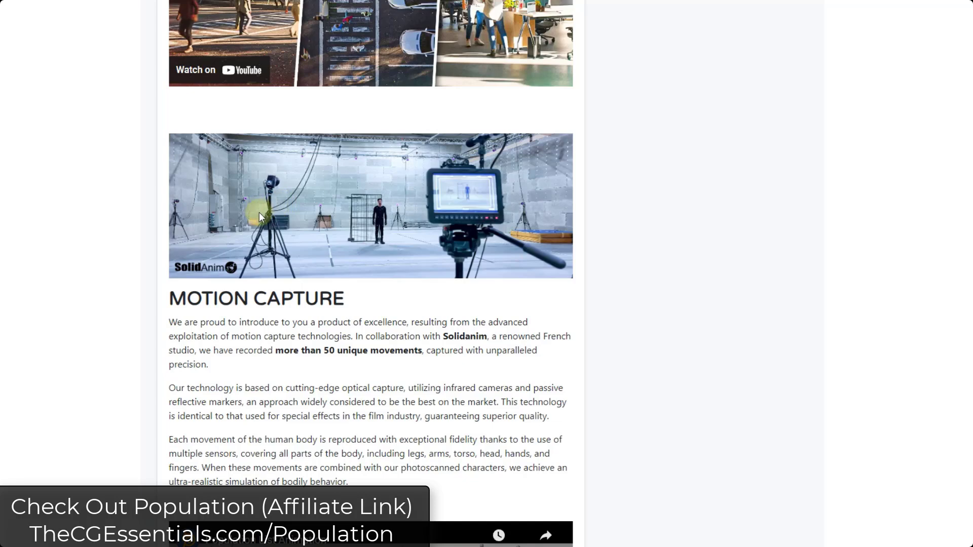
{"action": "scroll", "coordinate": [405, 263], "scroll_direction": "down", "scroll_amount": 10}
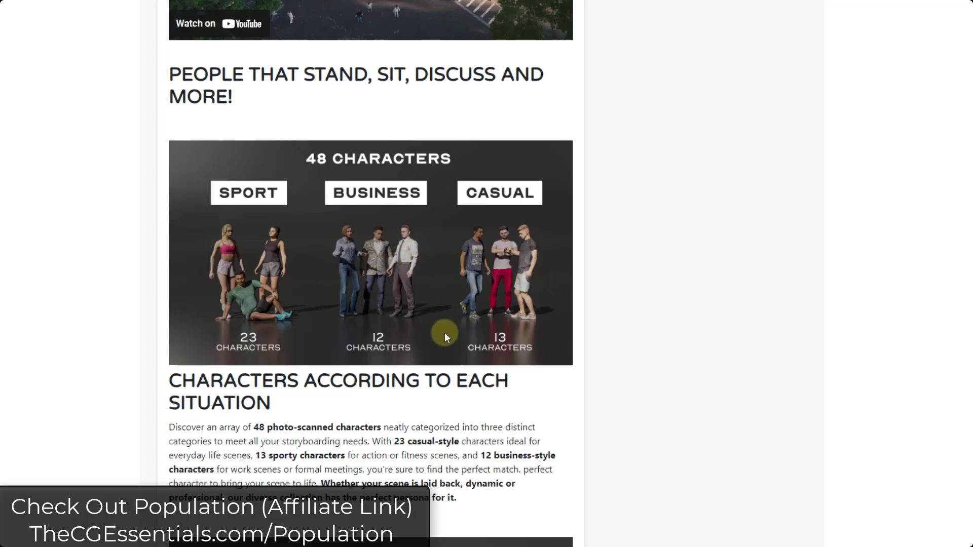
{"action": "scroll", "coordinate": [351, 306], "scroll_direction": "down", "scroll_amount": 8}
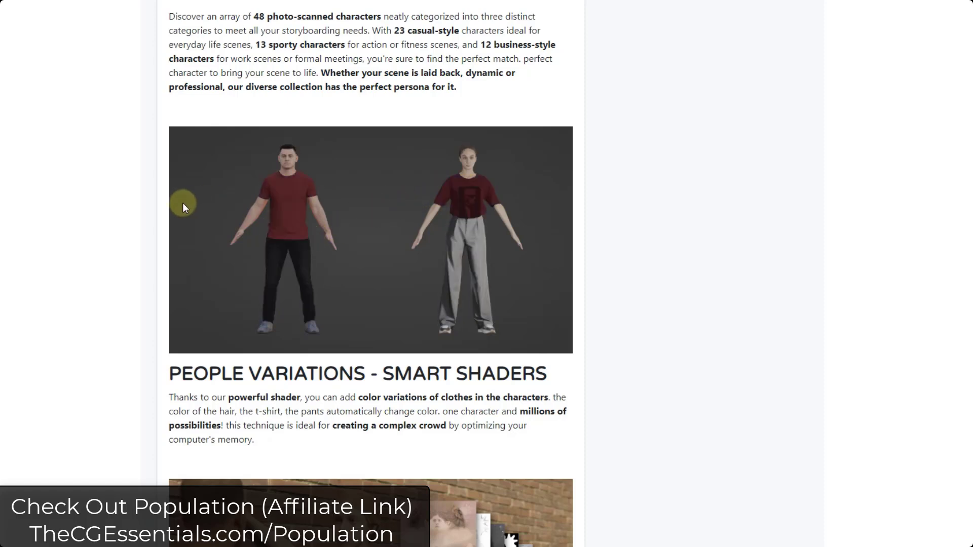
{"action": "scroll", "coordinate": [182, 202], "scroll_direction": "down", "scroll_amount": 5}
{"action": "scroll", "coordinate": [371, 274], "scroll_direction": "down", "scroll_amount": 10}
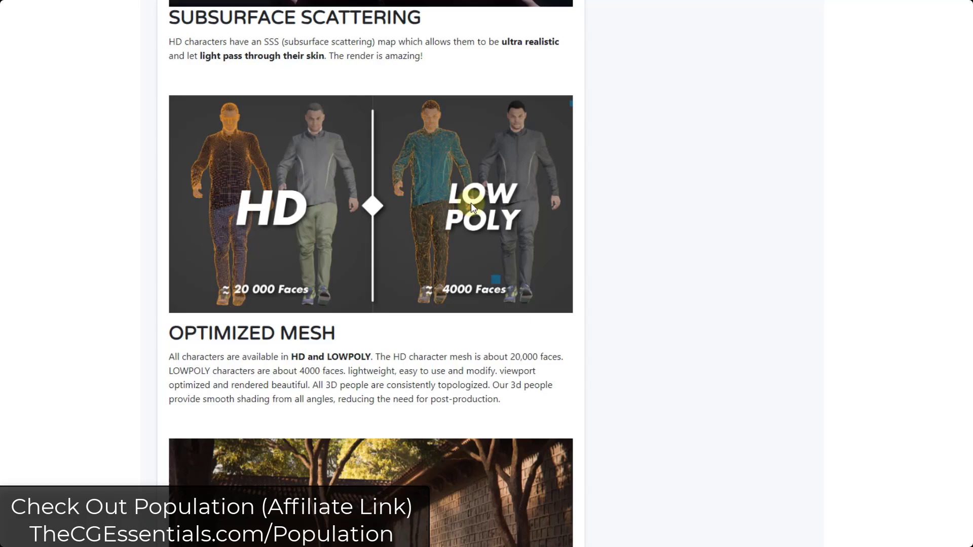
{"action": "scroll", "coordinate": [436, 202], "scroll_direction": "down", "scroll_amount": 5}
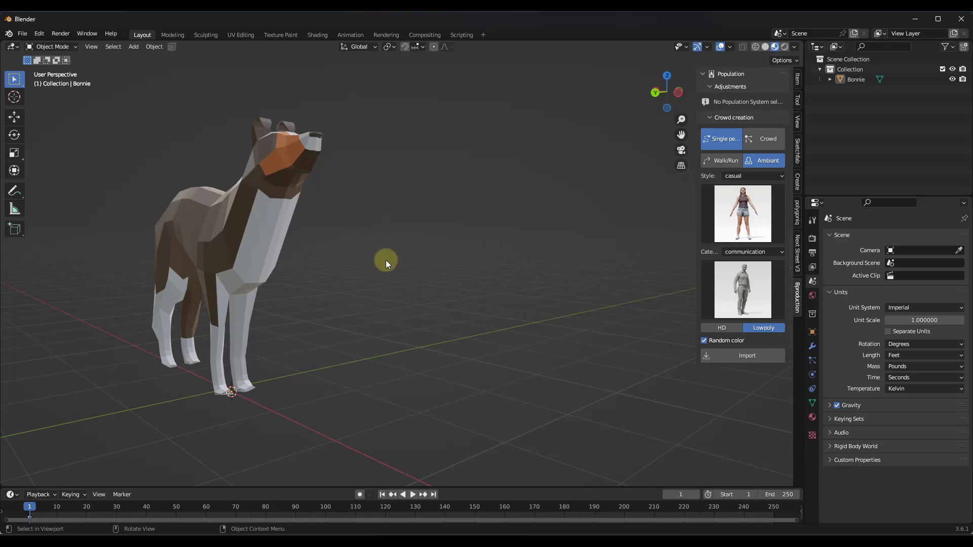
Step: Switch to Blender and check the Population add-on's library path folder in the preferences, leaving the path as it is
{"action": "left_click", "coordinate": [39, 33]}
{"action": "left_click", "coordinate": [62, 178]}
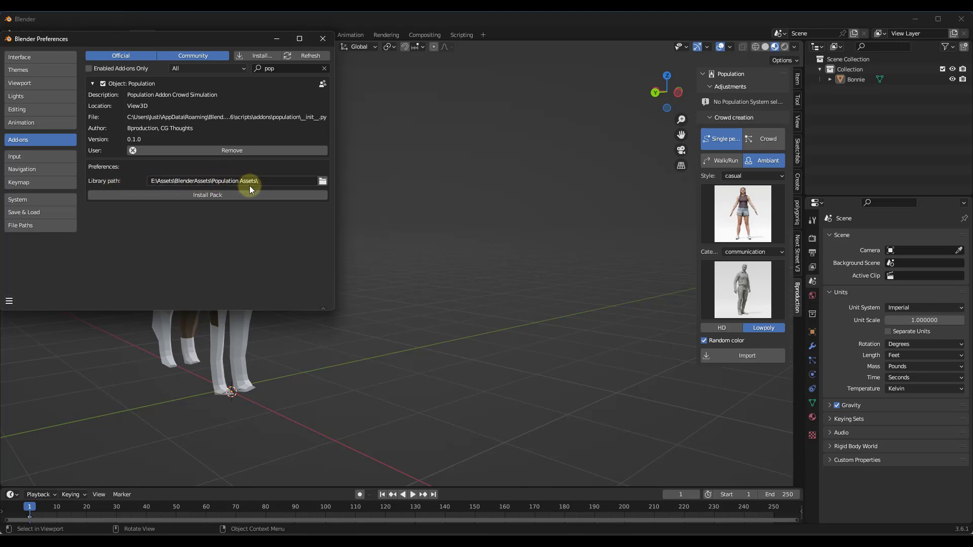
{"action": "left_click", "coordinate": [323, 181]}
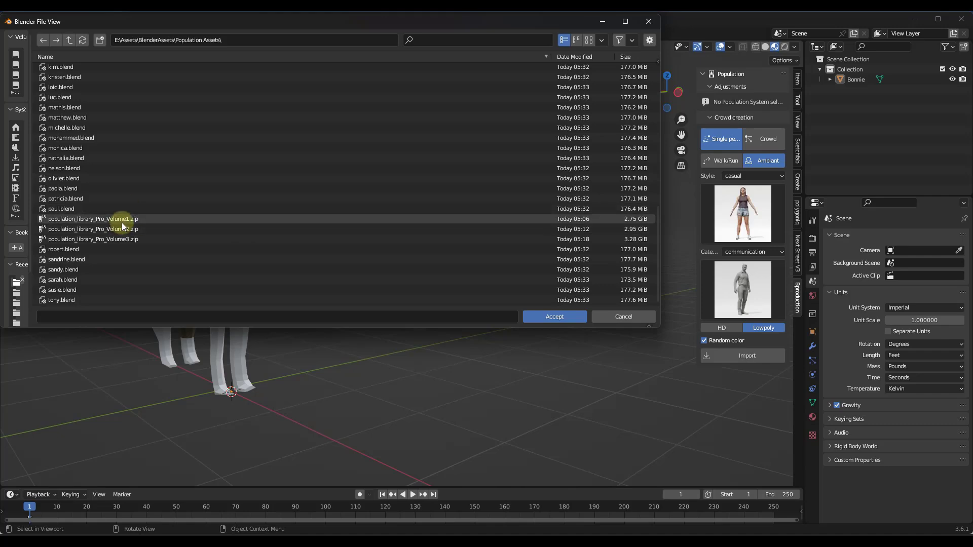
{"action": "left_click", "coordinate": [627, 319]}
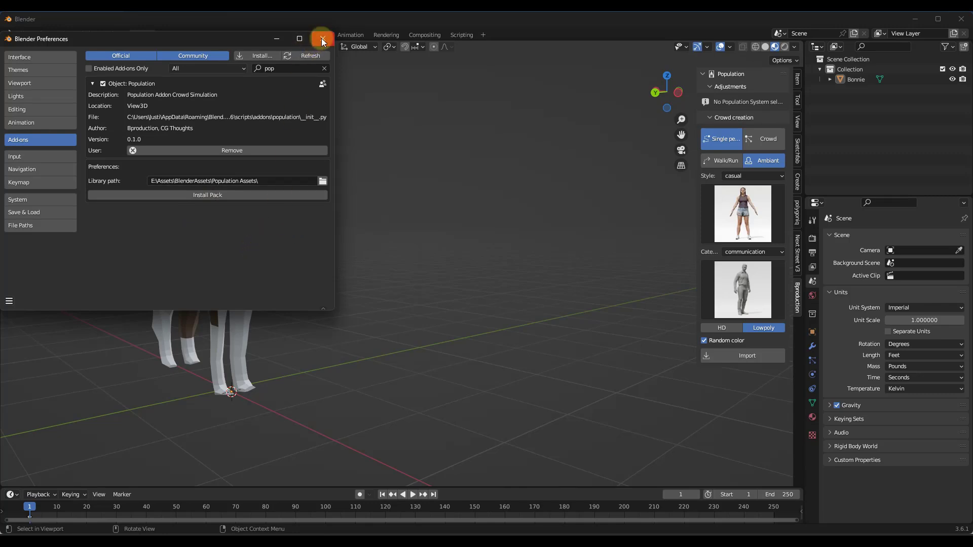
{"action": "left_click", "coordinate": [729, 219]}
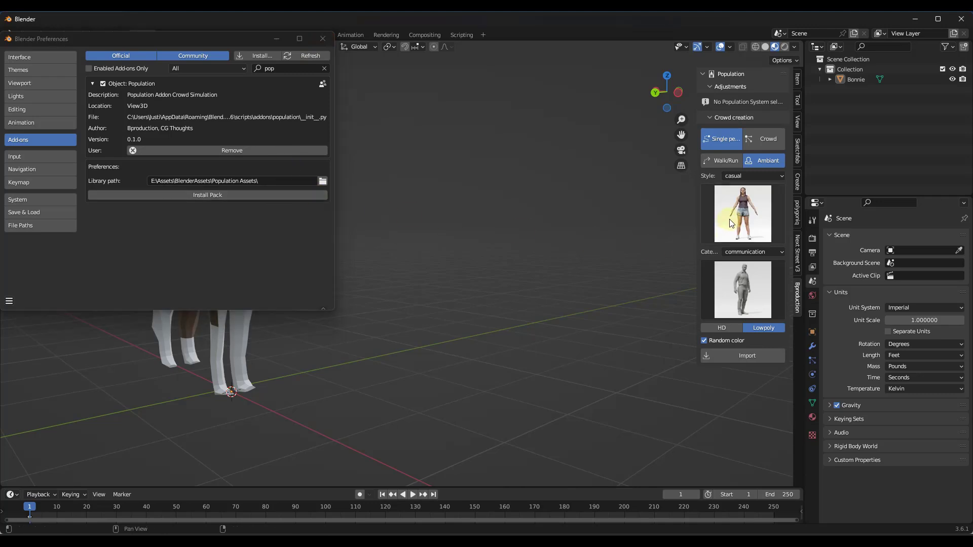
{"action": "left_click", "coordinate": [324, 38]}
Step: Show the Population add-on's settings and look through the available casual characters and communication poses
{"action": "key", "text": "n"}
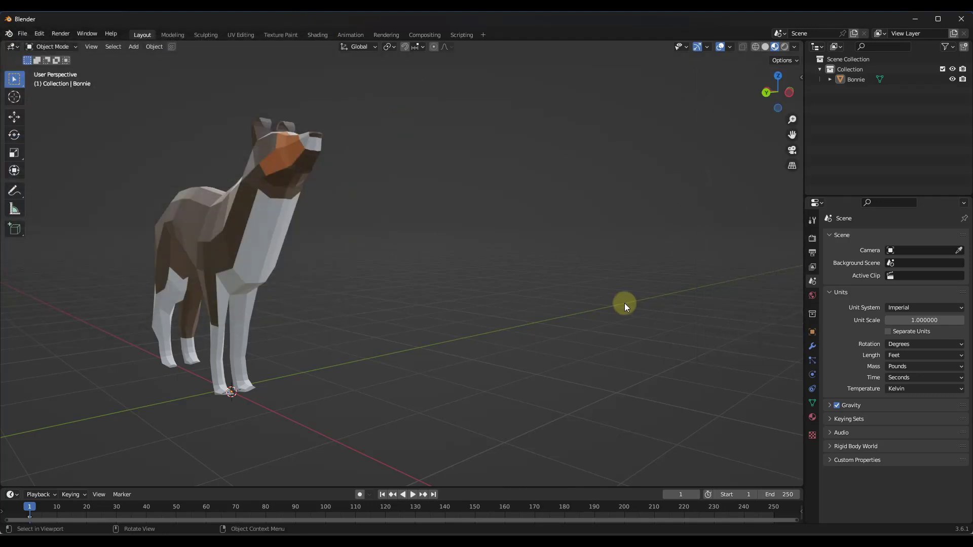
{"action": "key", "text": "n"}
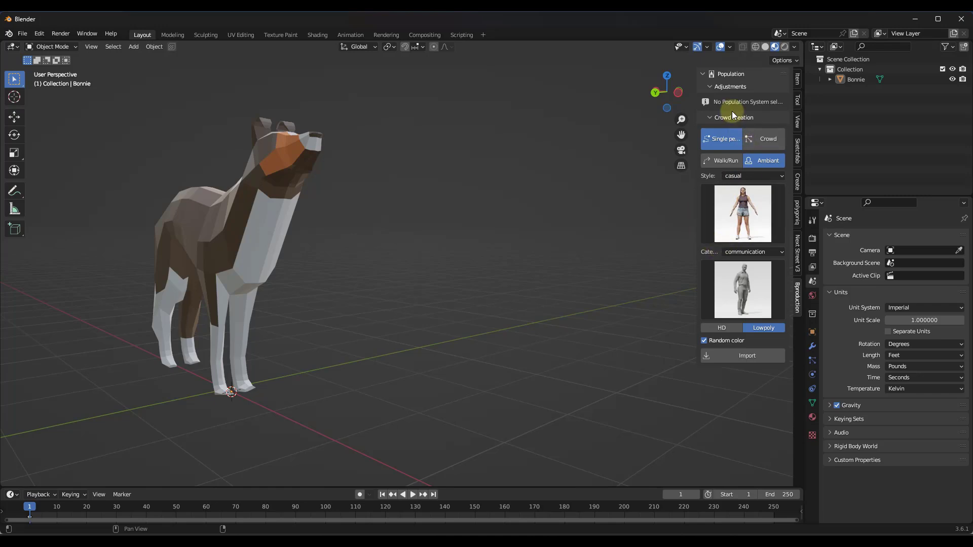
{"action": "left_click", "coordinate": [738, 200]}
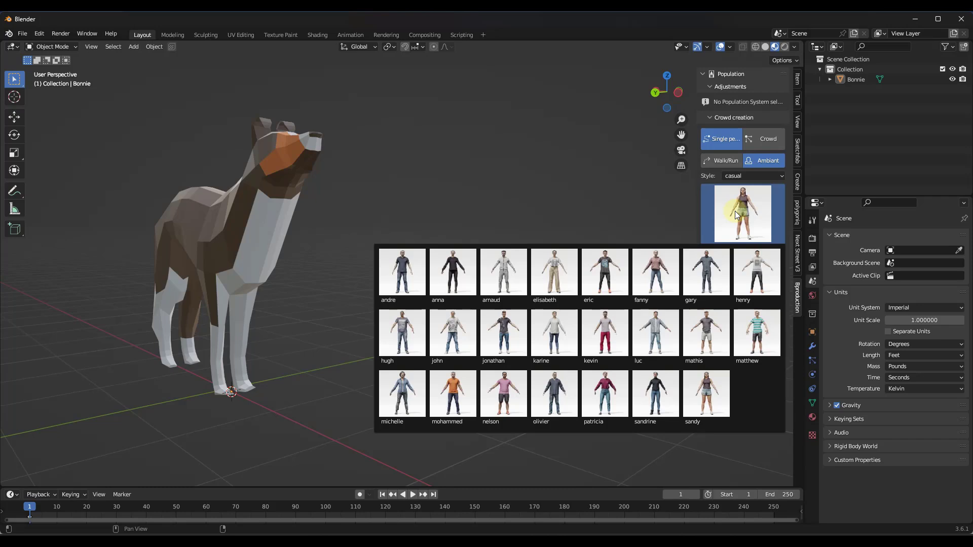
{"action": "left_click", "coordinate": [737, 215]}
{"action": "left_click", "coordinate": [735, 279]}
{"action": "left_click", "coordinate": [737, 282]}
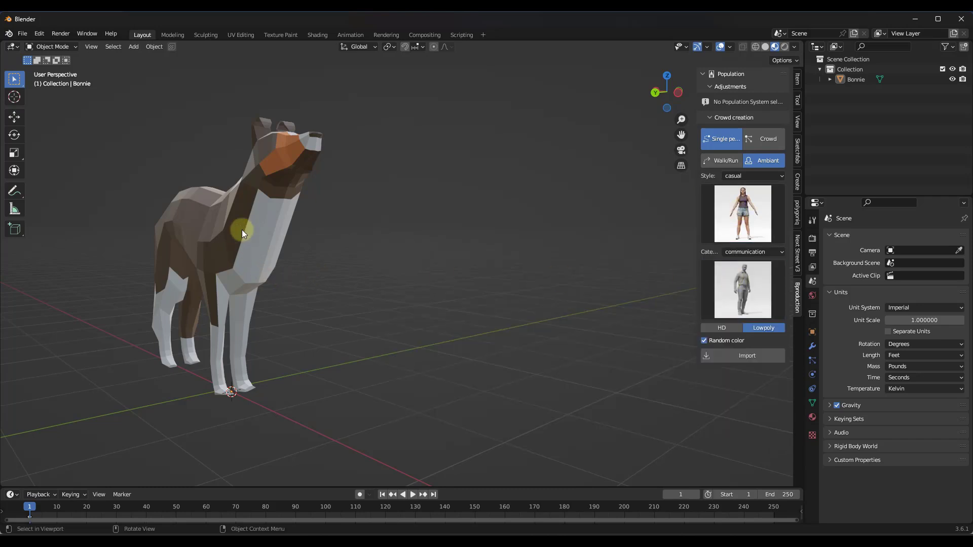
Step: Look through the placement modes offered for crowd creation and return to single people
{"action": "middle_click_drag", "start_coordinate": [242, 229], "coordinate": [283, 234]}
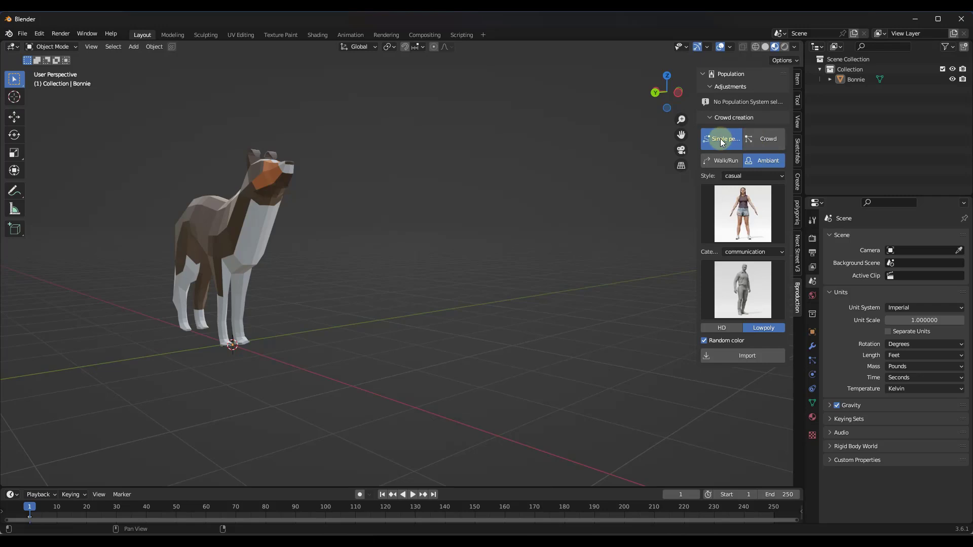
{"action": "left_click", "coordinate": [756, 138]}
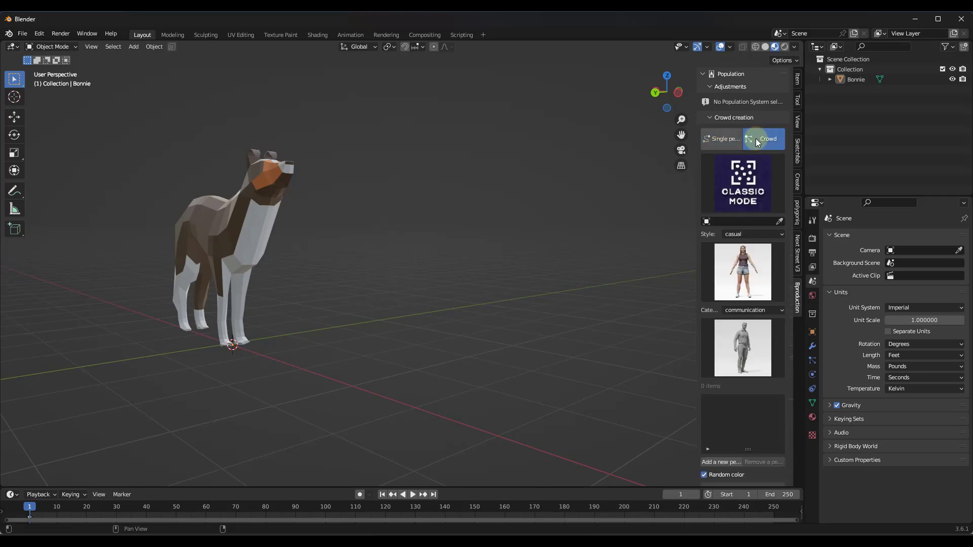
{"action": "left_click", "coordinate": [744, 186]}
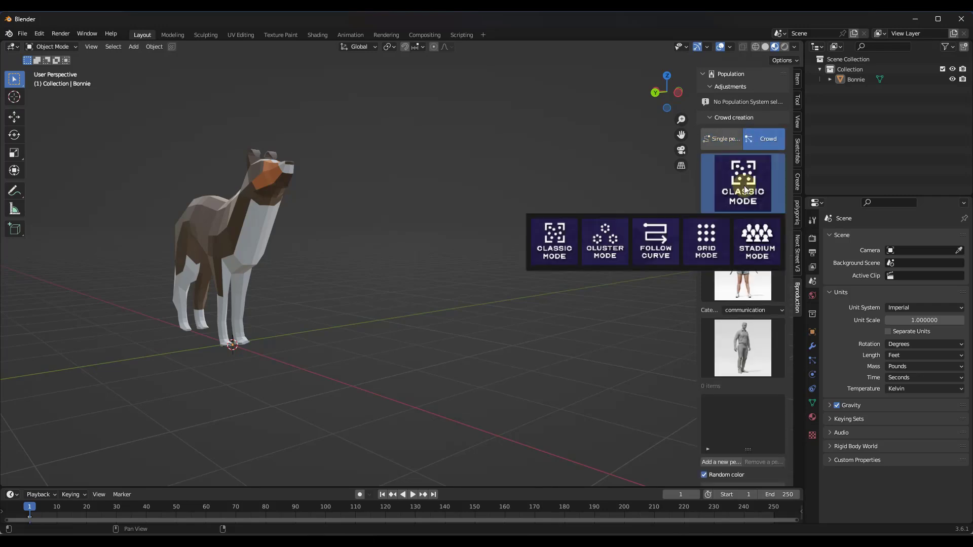
{"action": "left_click", "coordinate": [744, 186]}
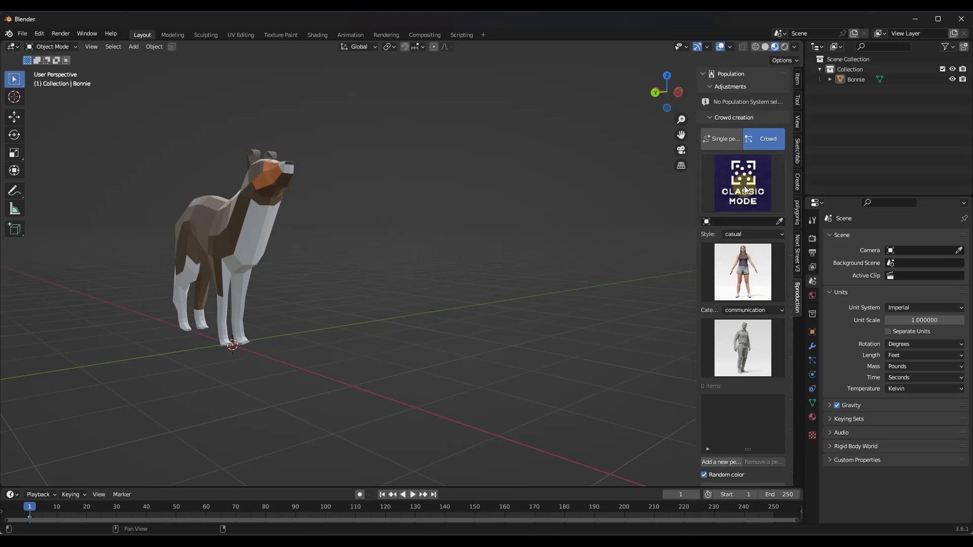
{"action": "left_click", "coordinate": [721, 138]}
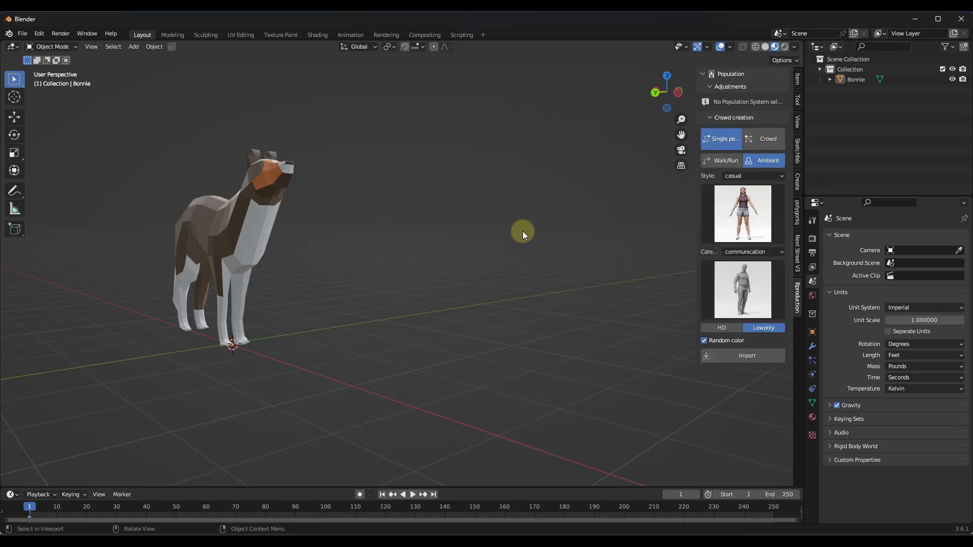
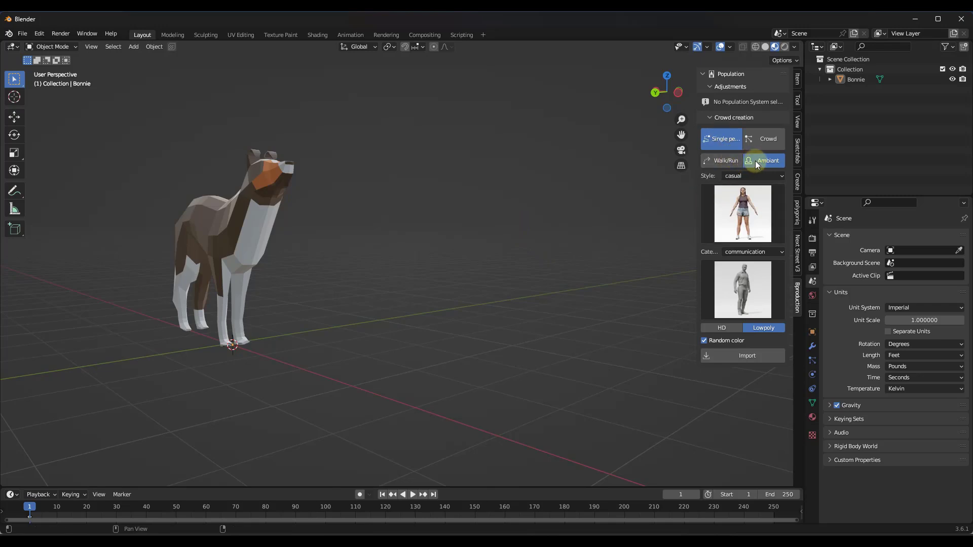
Step: Compare the Walk/Run and Ambiant options for single people, ending on Ambiant
{"action": "left_click", "coordinate": [729, 163]}
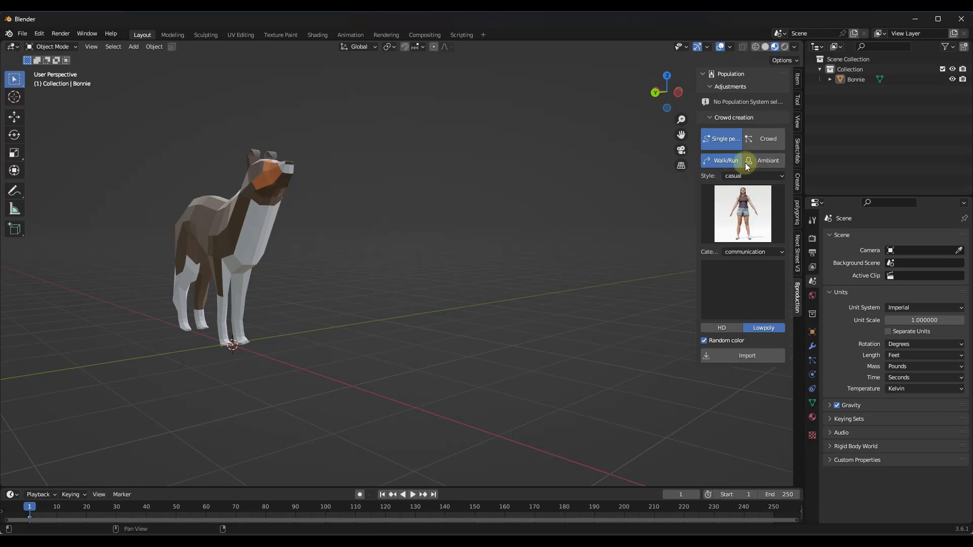
{"action": "left_click", "coordinate": [758, 162]}
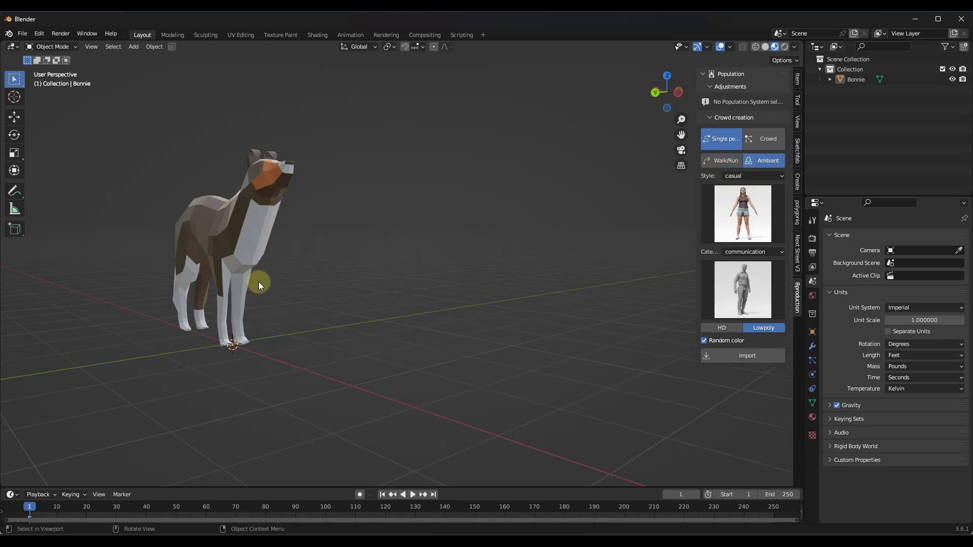
{"action": "middle_click_drag", "start_coordinate": [301, 251], "coordinate": [298, 253]}
{"action": "left_click", "coordinate": [718, 161]}
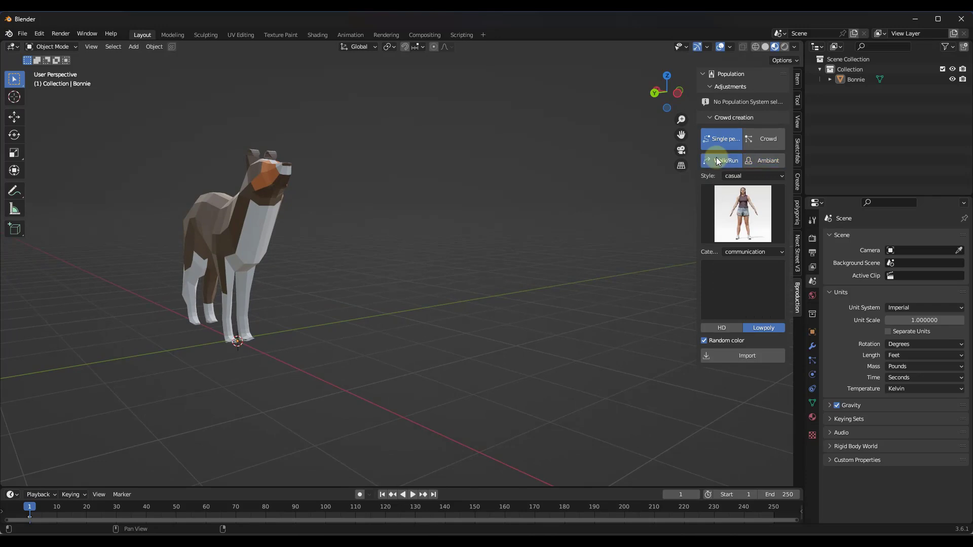
{"action": "left_click", "coordinate": [767, 159]}
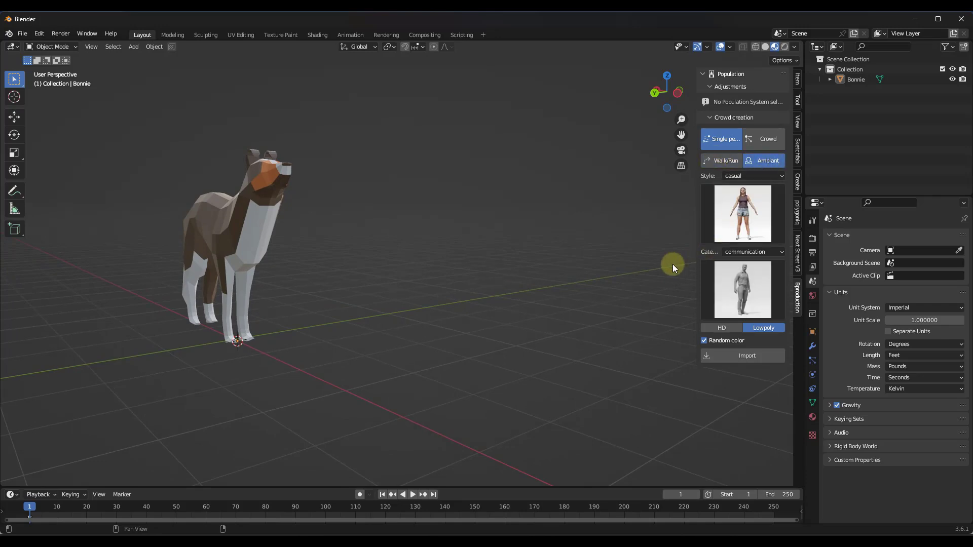
Step: Set the character style to business and choose the bruno character
{"action": "left_click", "coordinate": [754, 176]}
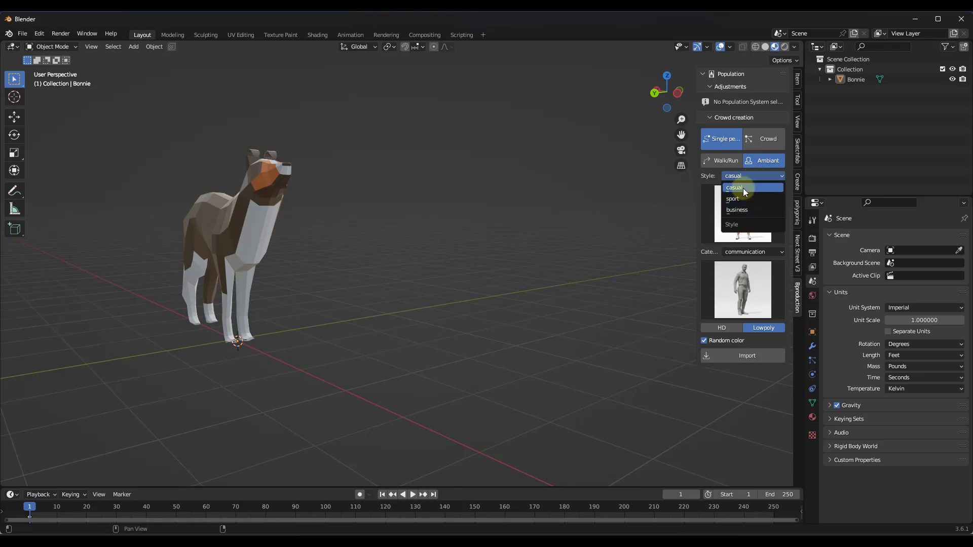
{"action": "left_click", "coordinate": [735, 210]}
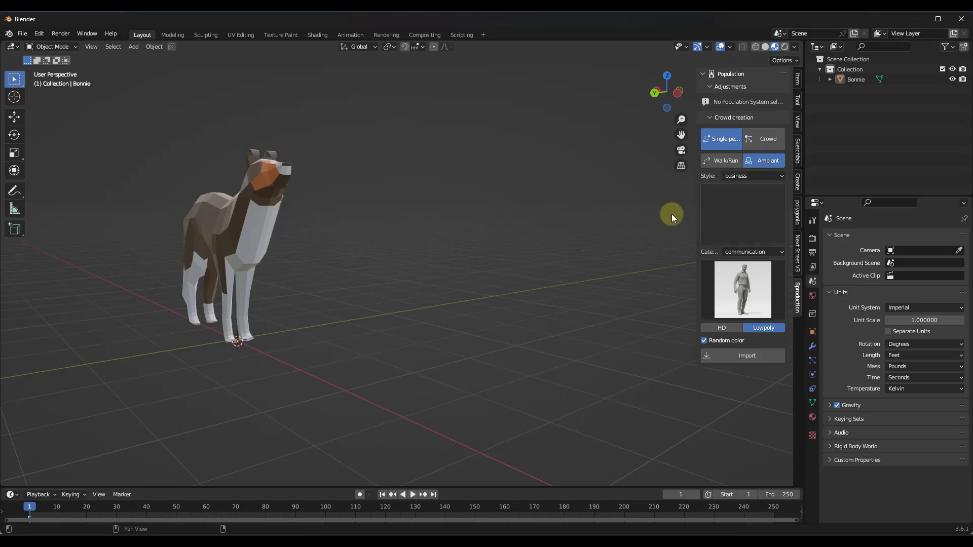
{"action": "left_click", "coordinate": [730, 217]}
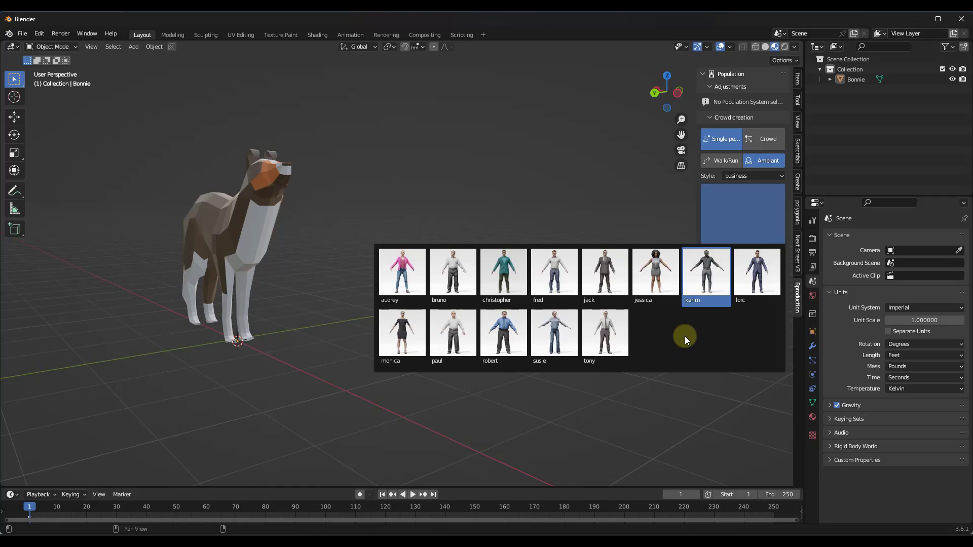
{"action": "left_click", "coordinate": [451, 263]}
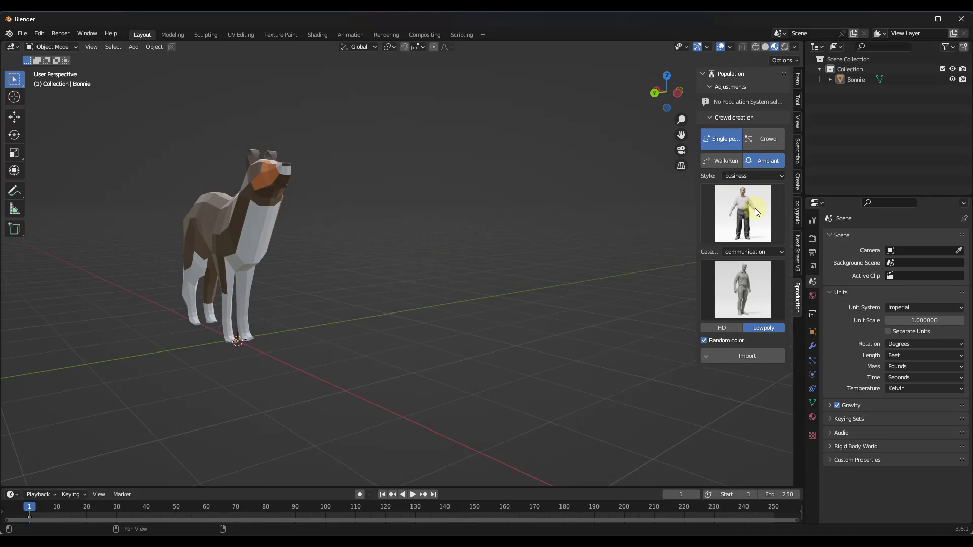
Step: Look through the animation categories and the poses available under communication
{"action": "left_click", "coordinate": [749, 251]}
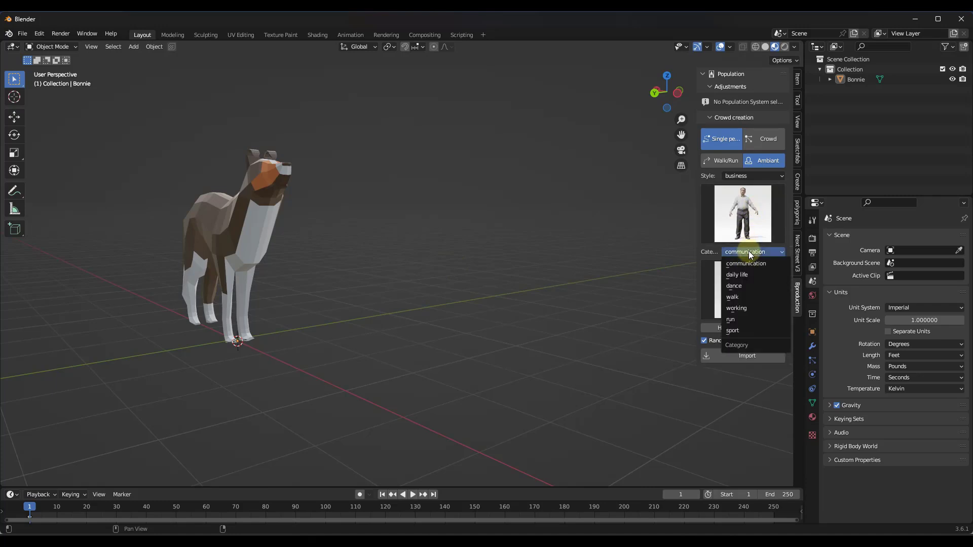
{"action": "key", "text": "Escape"}
{"action": "left_click", "coordinate": [746, 282]}
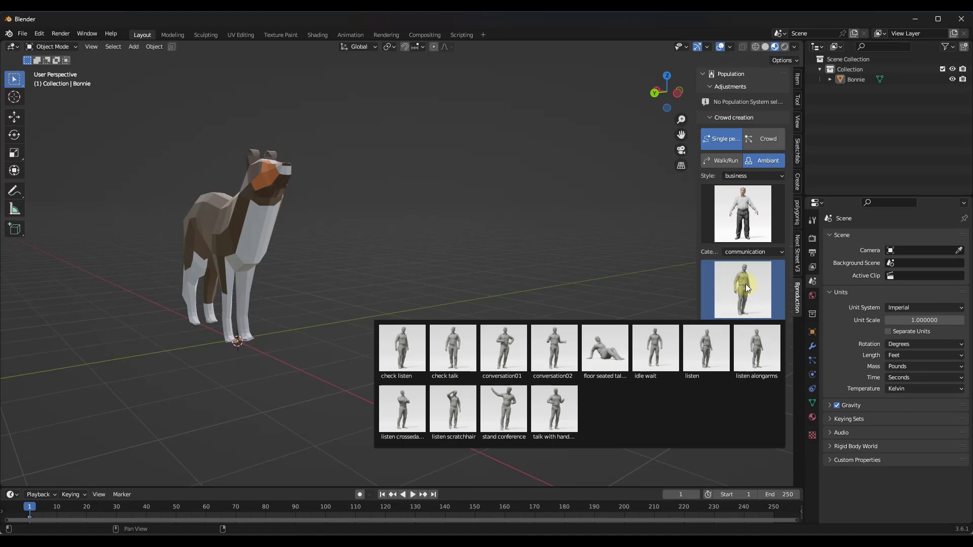
{"action": "key", "text": "Escape"}
Step: Set the animation category to daily life and view its poses
{"action": "left_click", "coordinate": [748, 251]}
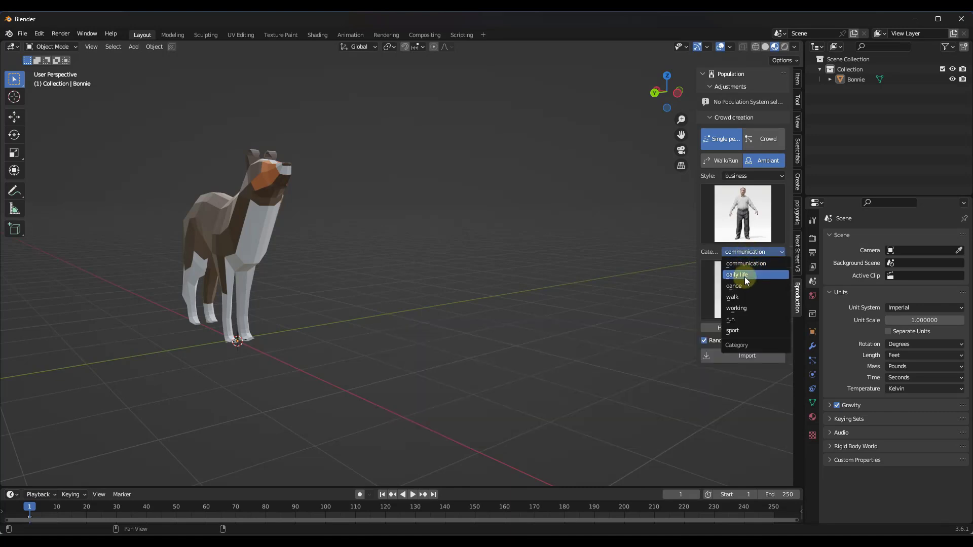
{"action": "left_click", "coordinate": [744, 277]}
{"action": "left_click", "coordinate": [743, 291]}
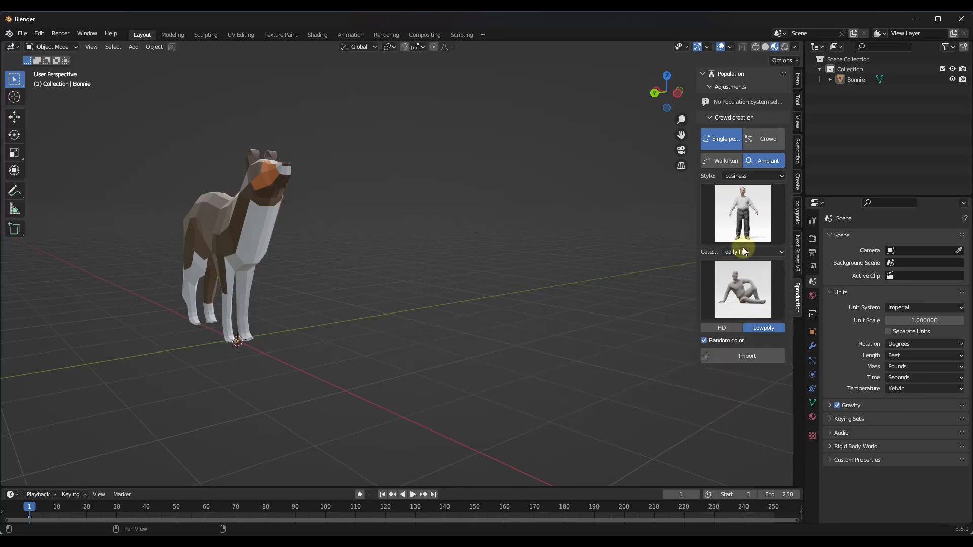
Step: View the poses available in the sport animation category
{"action": "left_click", "coordinate": [744, 250]}
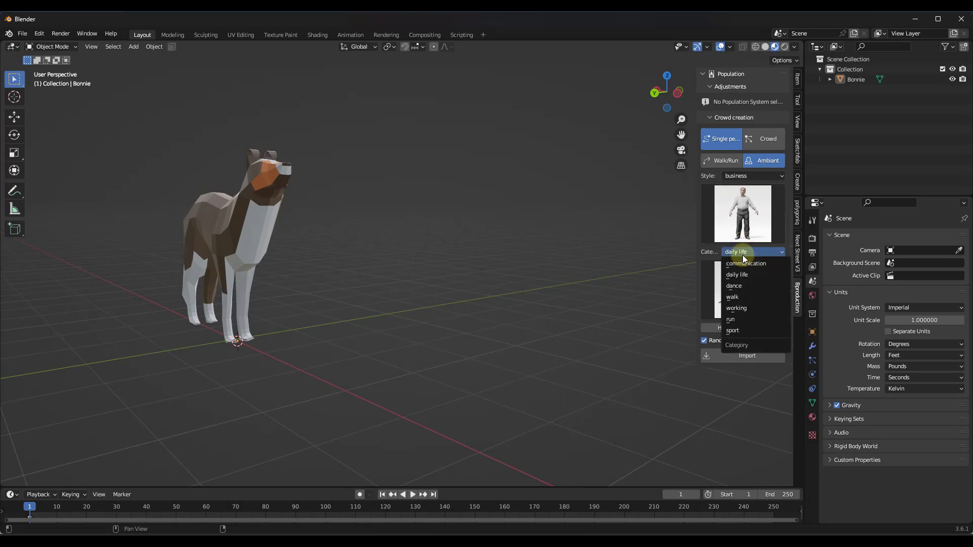
{"action": "left_click", "coordinate": [735, 332]}
{"action": "left_click", "coordinate": [739, 284]}
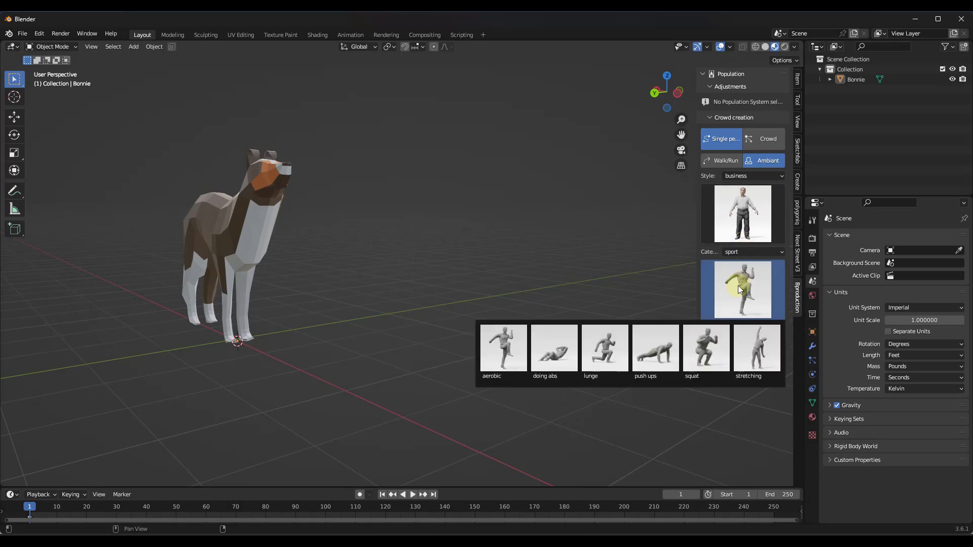
Step: Set the animation category back to daily life and choose a male phone walking pose
{"action": "left_click", "coordinate": [741, 252]}
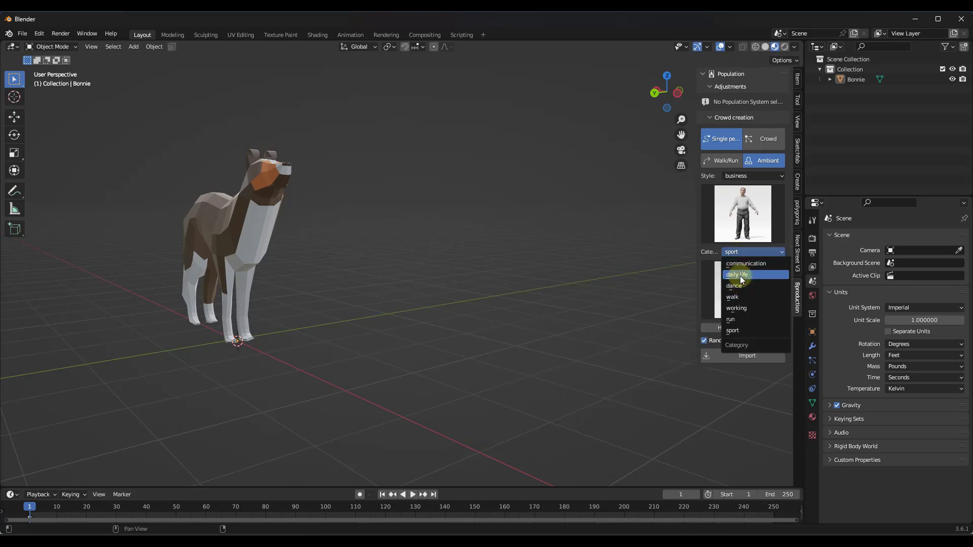
{"action": "left_click", "coordinate": [741, 276]}
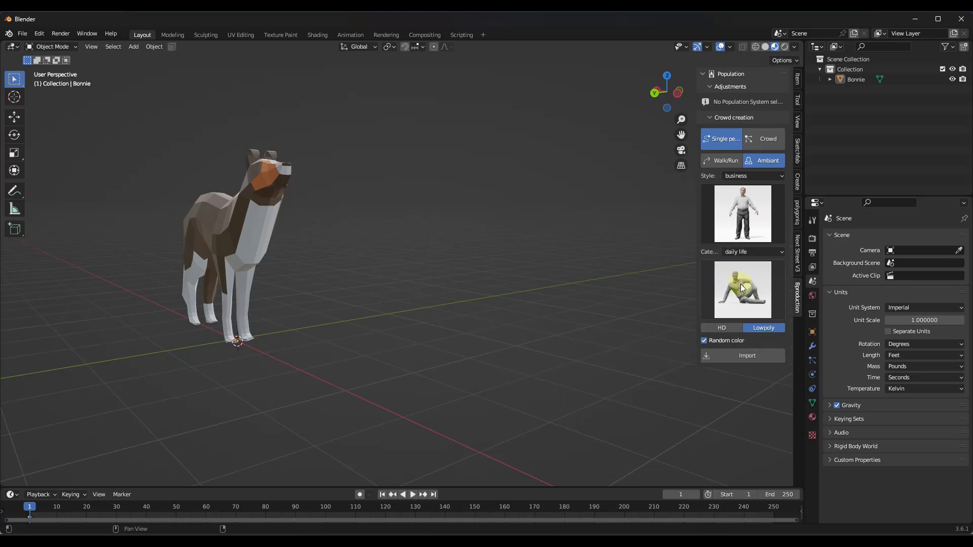
{"action": "left_click", "coordinate": [741, 284]}
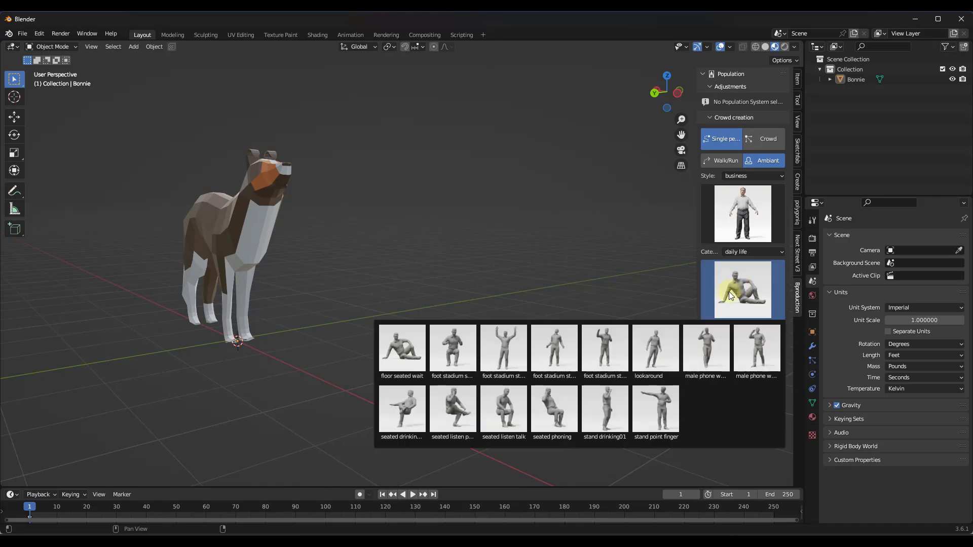
{"action": "left_click", "coordinate": [601, 342]}
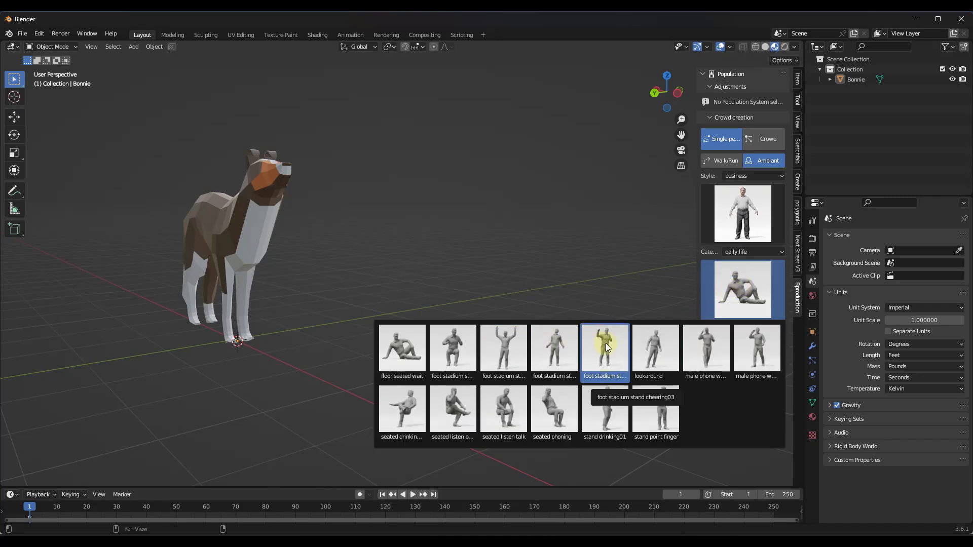
{"action": "left_click", "coordinate": [698, 346]}
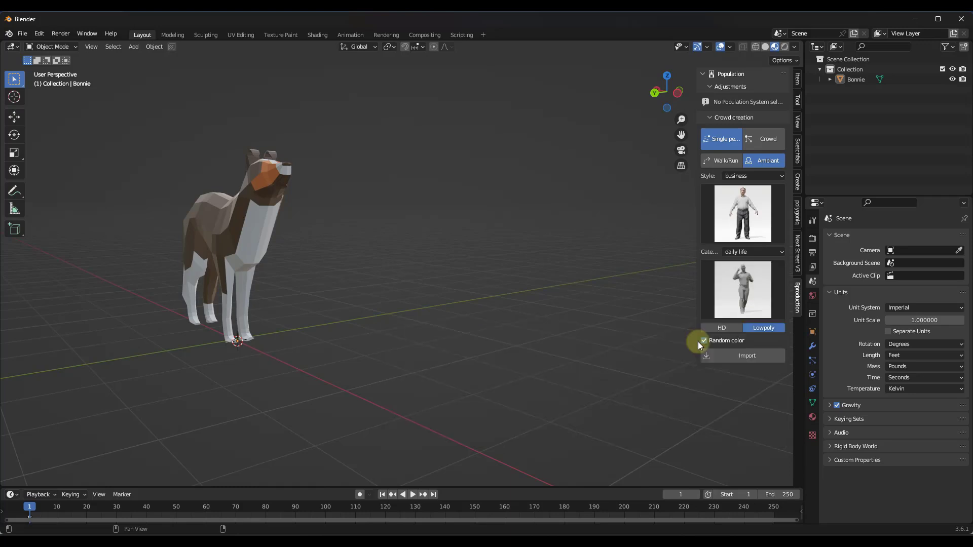
Step: Compare the HD and Lowpoly options for the character, ending on Lowpoly
{"action": "left_click", "coordinate": [721, 328]}
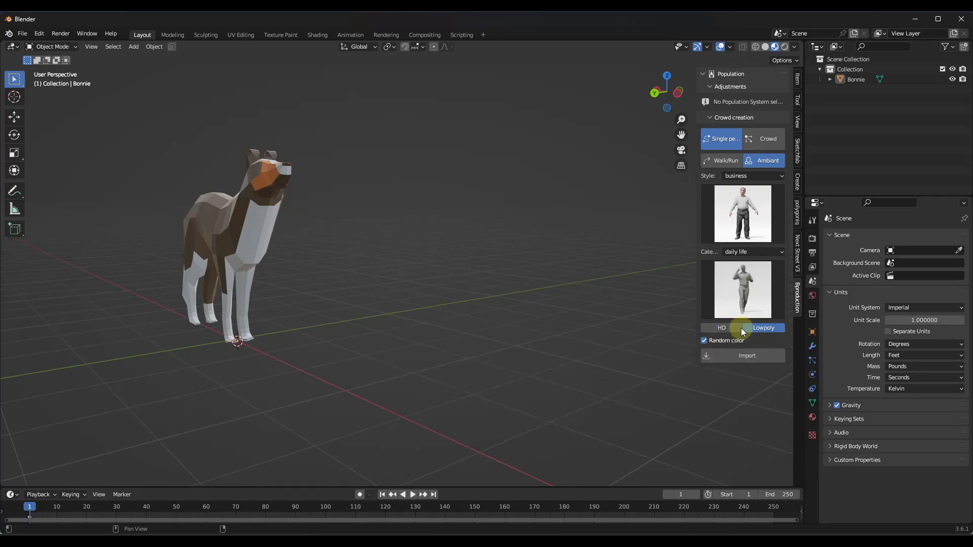
{"action": "left_click", "coordinate": [759, 328]}
{"action": "left_click", "coordinate": [765, 329]}
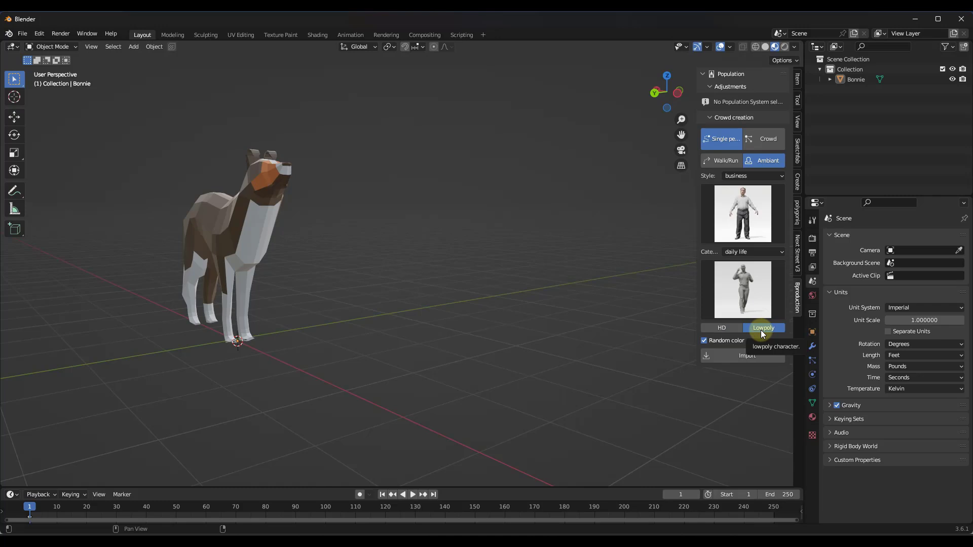
{"action": "left_click", "coordinate": [724, 327]}
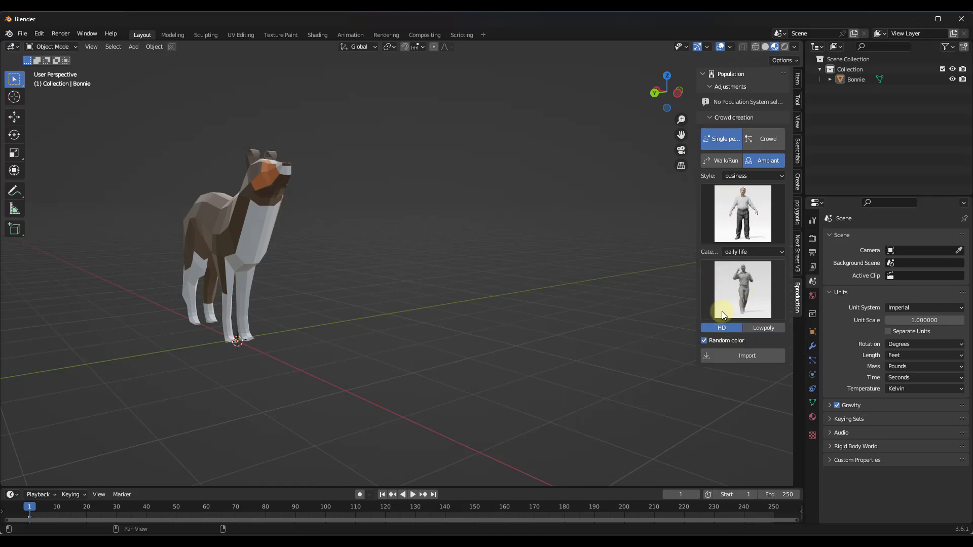
{"action": "left_click", "coordinate": [760, 328]}
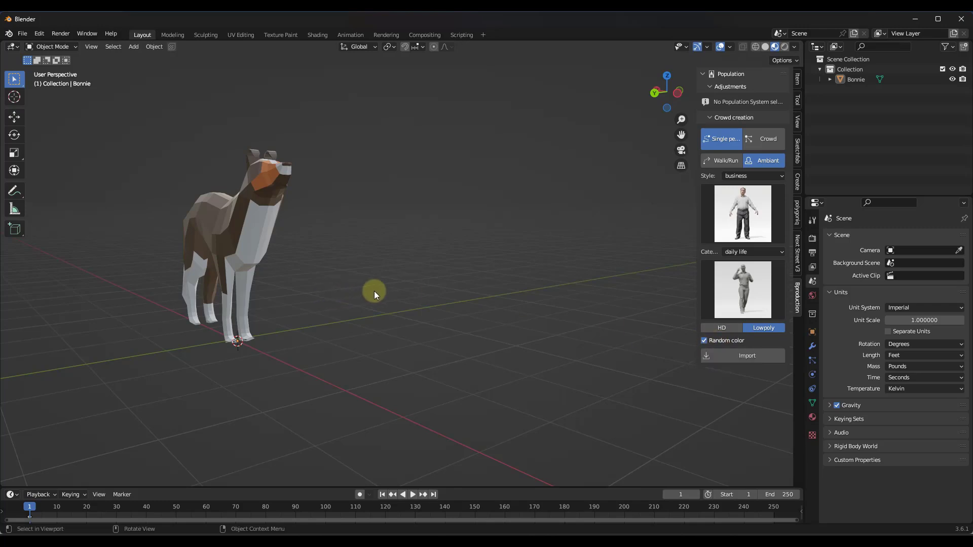
Step: Import the lowpoly bruno character and examine it from the front beside the dog
{"action": "middle_click_drag", "start_coordinate": [461, 278], "coordinate": [415, 233]}
{"action": "scroll", "coordinate": [400, 242], "scroll_direction": "up", "scroll_amount": 1}
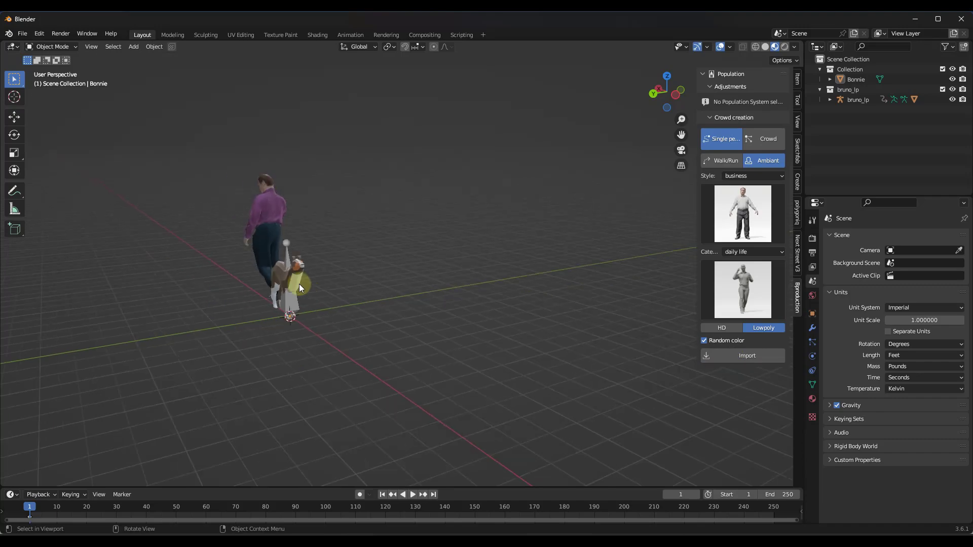
{"action": "middle_click_drag", "start_coordinate": [290, 262], "coordinate": [400, 249]}
{"action": "left_click", "coordinate": [294, 270]}
{"action": "scroll", "coordinate": [248, 201], "scroll_direction": "up", "scroll_amount": 6}
{"action": "scroll", "coordinate": [227, 202], "scroll_direction": "down", "scroll_amount": 3}
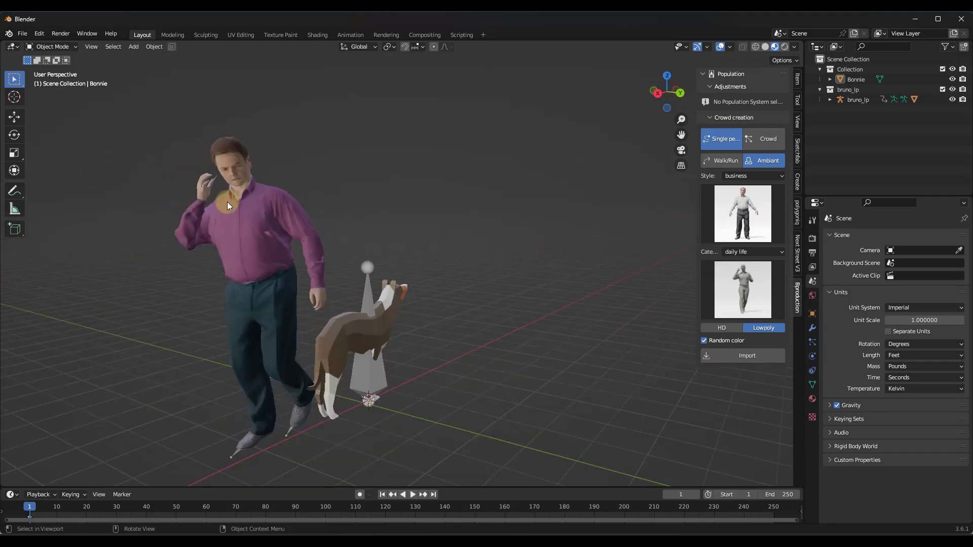
{"action": "scroll", "coordinate": [294, 224], "scroll_direction": "down", "scroll_amount": 2}
{"action": "scroll", "coordinate": [338, 224], "scroll_direction": "up", "scroll_amount": 2}
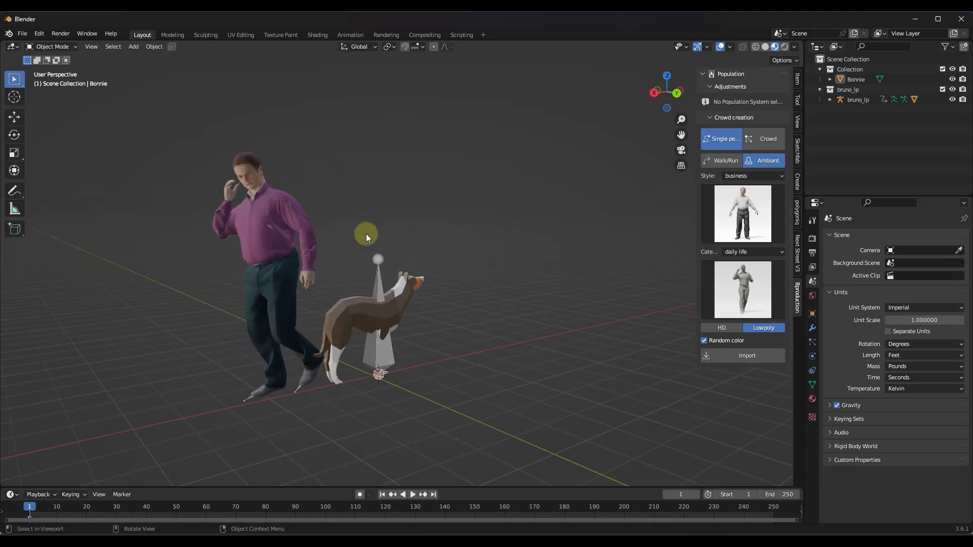
{"action": "scroll", "coordinate": [357, 279], "scroll_direction": "down", "scroll_amount": 3}
Step: Move the dog about -13.1' along the Y axis and rotate it about 70 degrees clockwise around Z
{"action": "left_click", "coordinate": [359, 288]}
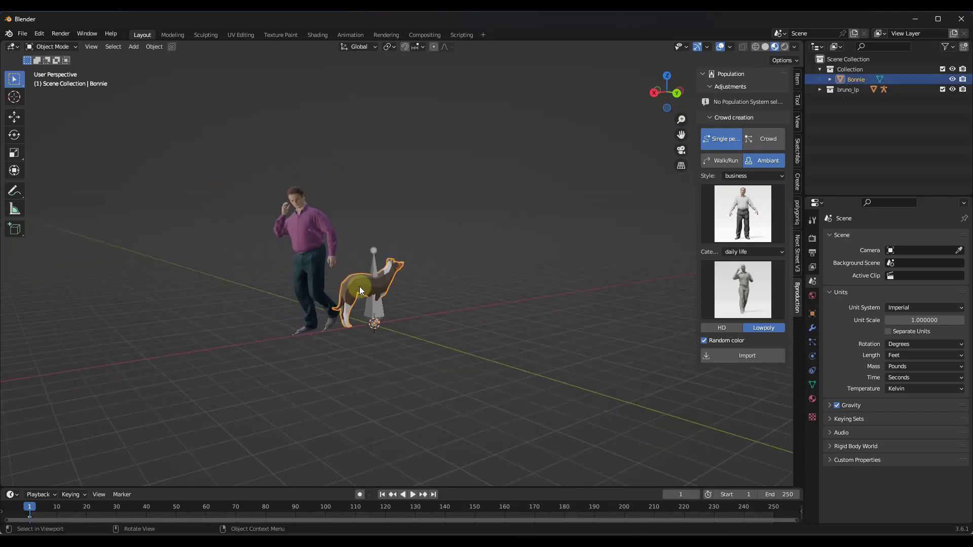
{"action": "key", "text": "g"}
{"action": "key", "text": "y"}
{"action": "left_click", "coordinate": [254, 269]}
{"action": "key", "text": "r"}
{"action": "key", "text": "z"}
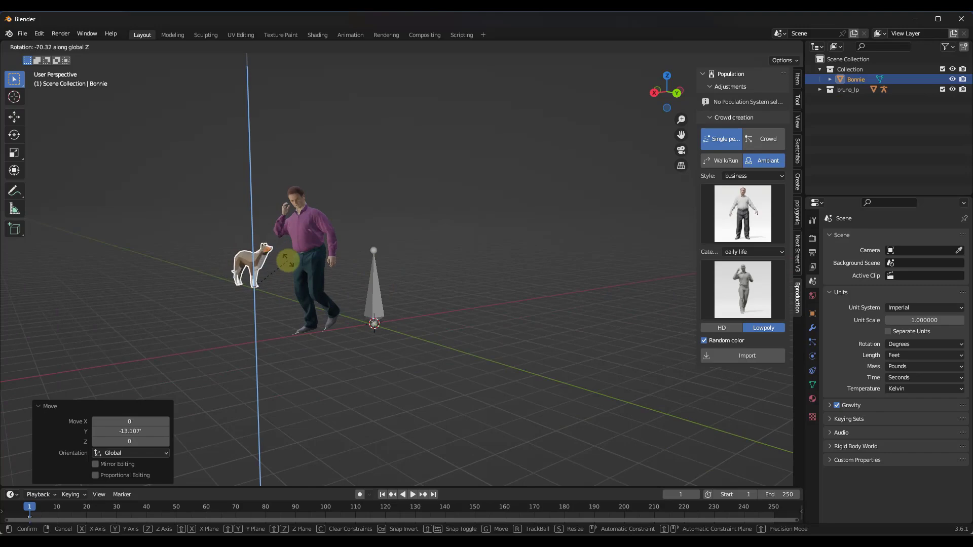
{"action": "left_click", "coordinate": [283, 260]}
Step: Play the walking animation from the first frame and select the bruno character's mesh
{"action": "middle_click_drag", "start_coordinate": [283, 261], "coordinate": [403, 253]}
{"action": "left_click", "coordinate": [383, 496]}
{"action": "left_click", "coordinate": [412, 495]}
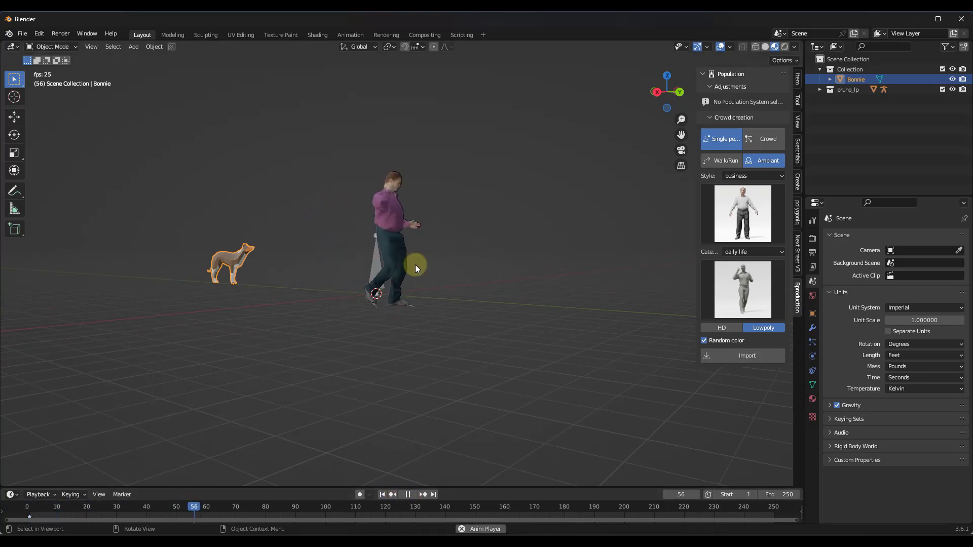
{"action": "mouse_move", "coordinate": [450, 281]}
{"action": "middle_mouse_down"}
{"action": "mouse_move", "coordinate": [433, 291]}
{"action": "mouse_move", "coordinate": [439, 285]}
{"action": "middle_mouse_up"}
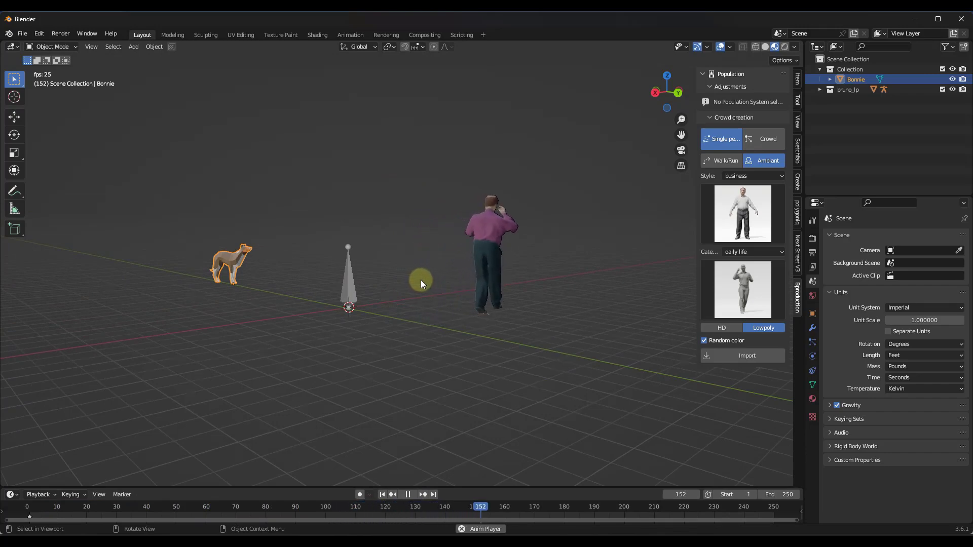
{"action": "left_click", "coordinate": [347, 286]}
{"action": "left_click", "coordinate": [440, 251]}
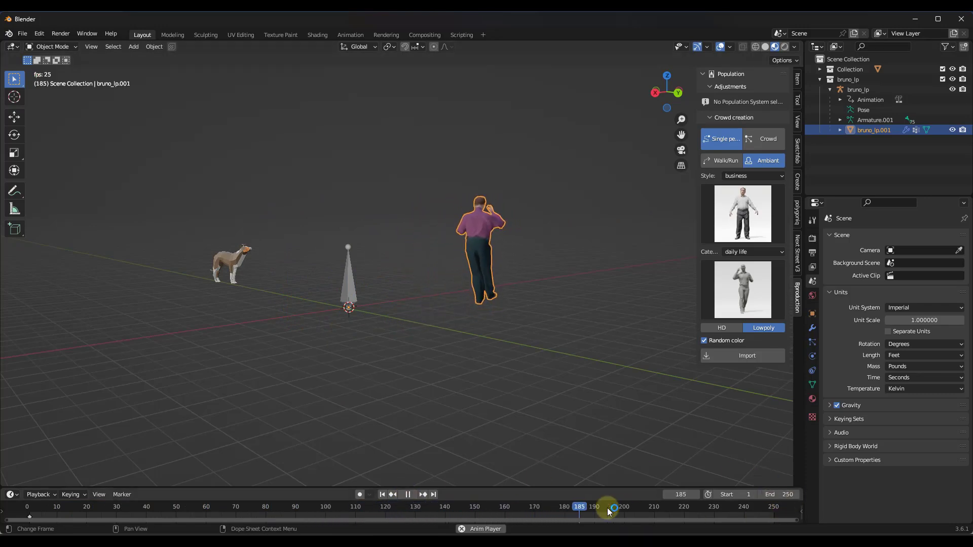
Step: Set the animation's end frame to 500, watch the longer playback and stop it
{"action": "left_click", "coordinate": [780, 494]}
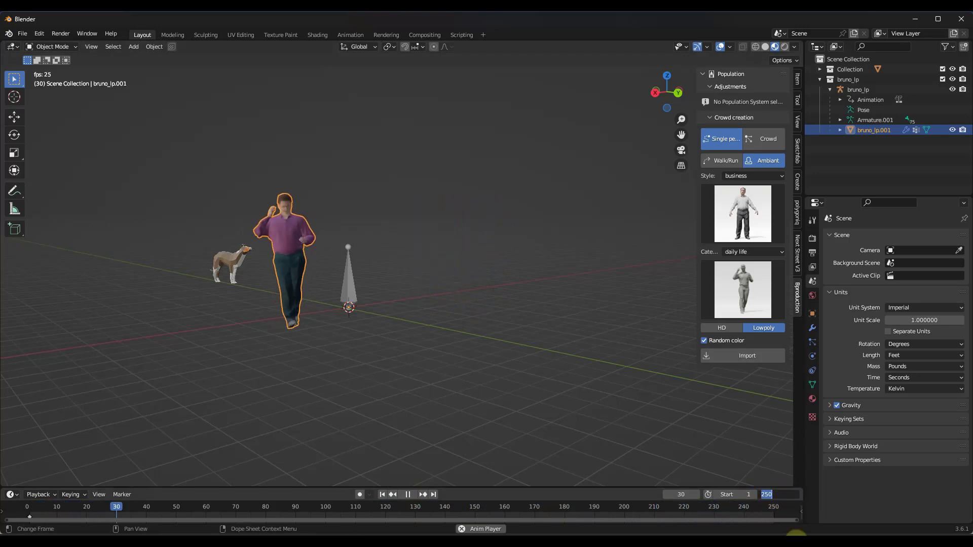
{"action": "type", "text": "500"}
{"action": "key", "text": "Return"}
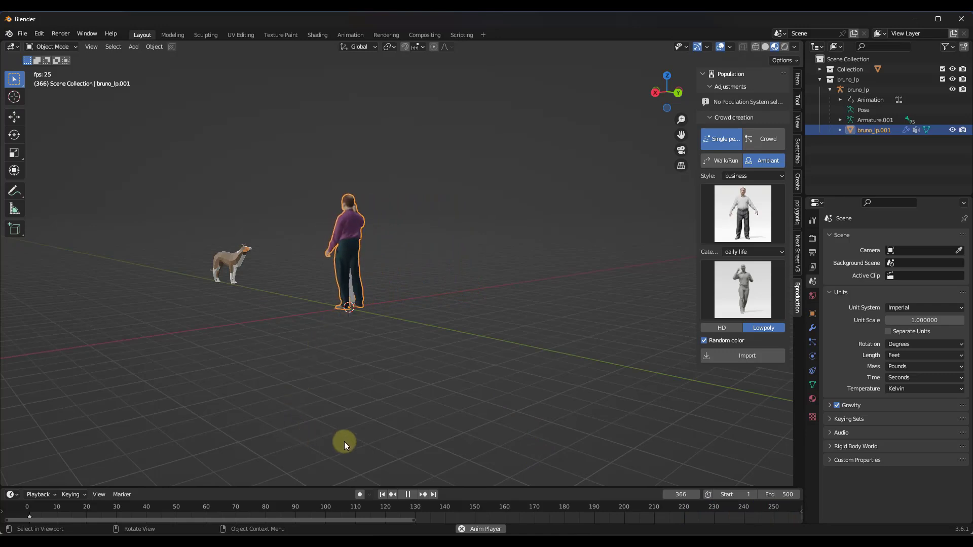
{"action": "left_click", "coordinate": [407, 494]}
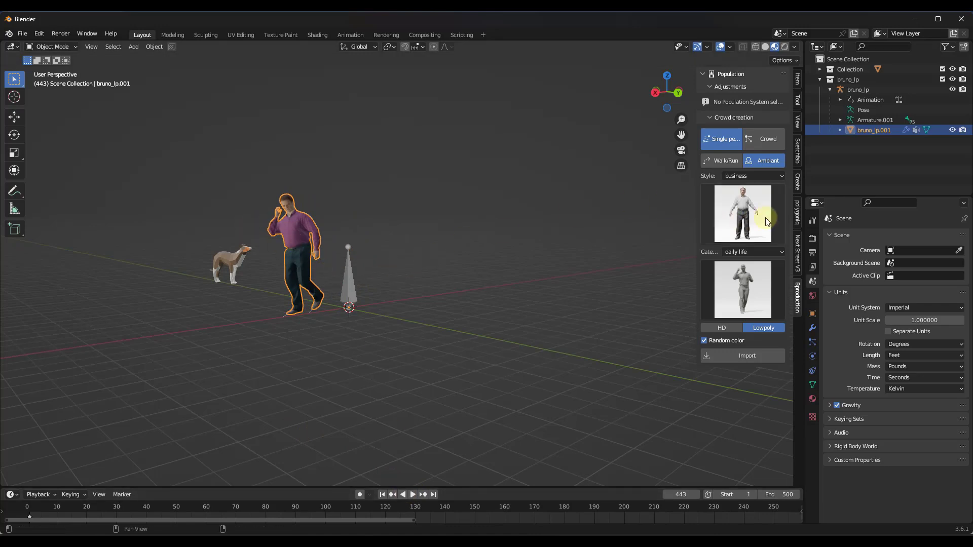
Step: Set the character style to casual, choose the gary character and switch its quality to HD
{"action": "middle_click_drag", "start_coordinate": [376, 255], "coordinate": [348, 252]}
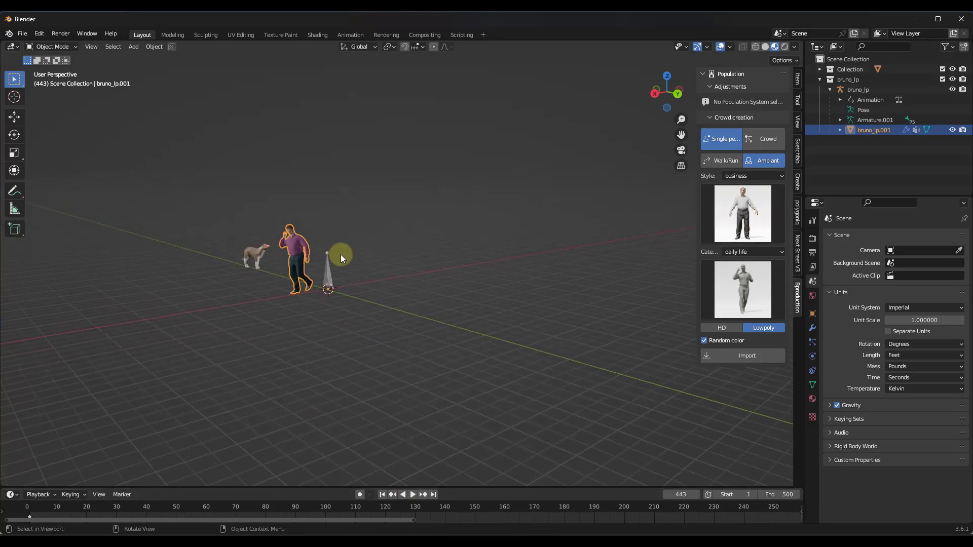
{"action": "left_click", "coordinate": [738, 202]}
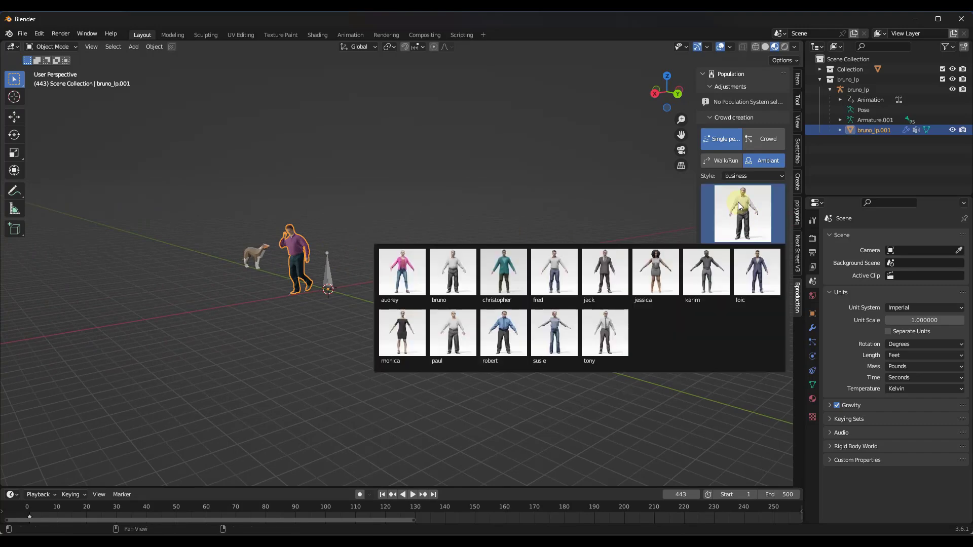
{"action": "left_click", "coordinate": [738, 180]}
{"action": "left_click", "coordinate": [738, 189]}
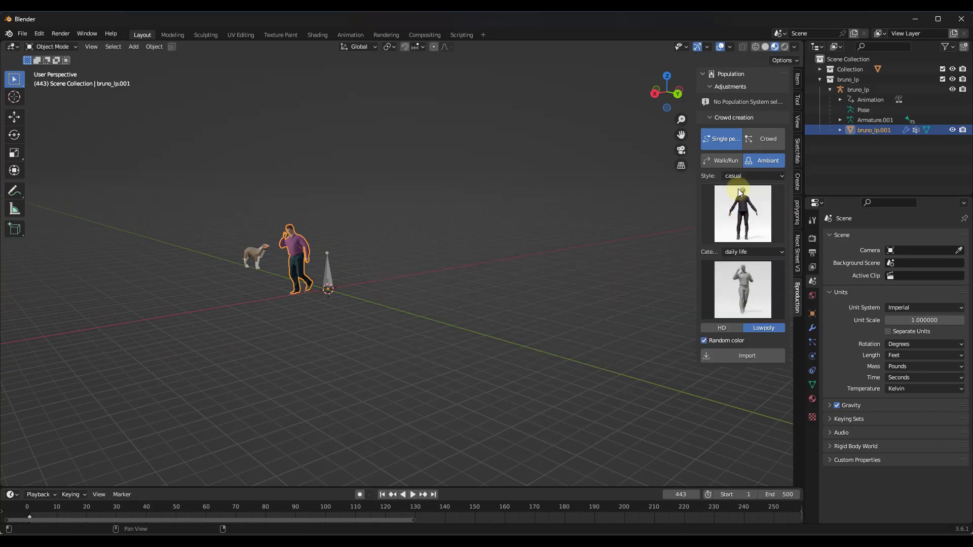
{"action": "left_click", "coordinate": [744, 218]}
{"action": "left_click", "coordinate": [709, 284]}
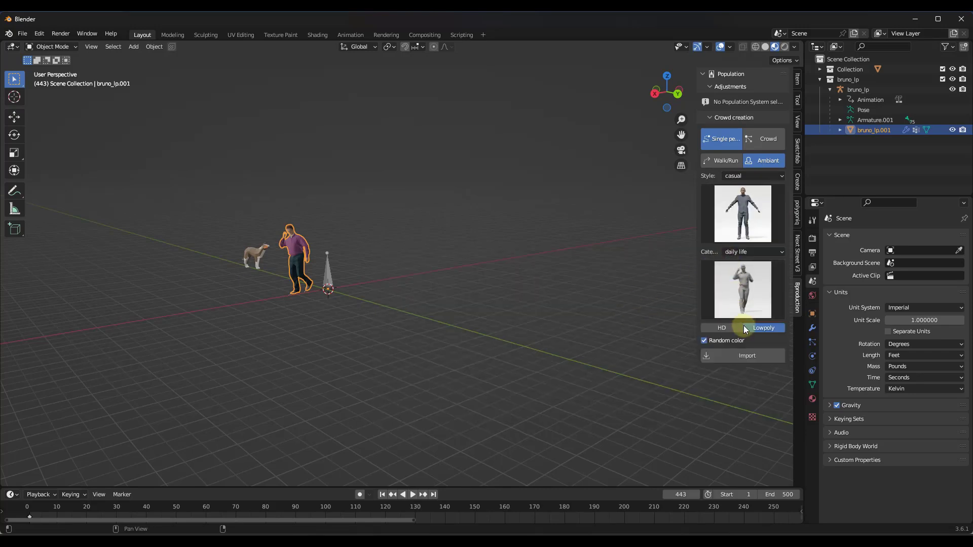
{"action": "left_click", "coordinate": [722, 328]}
Step: Place the 3D cursor on open ground near the Y axis, on the side of bruno opposite the dog
{"action": "middle_click_drag", "start_coordinate": [518, 289], "coordinate": [380, 287]}
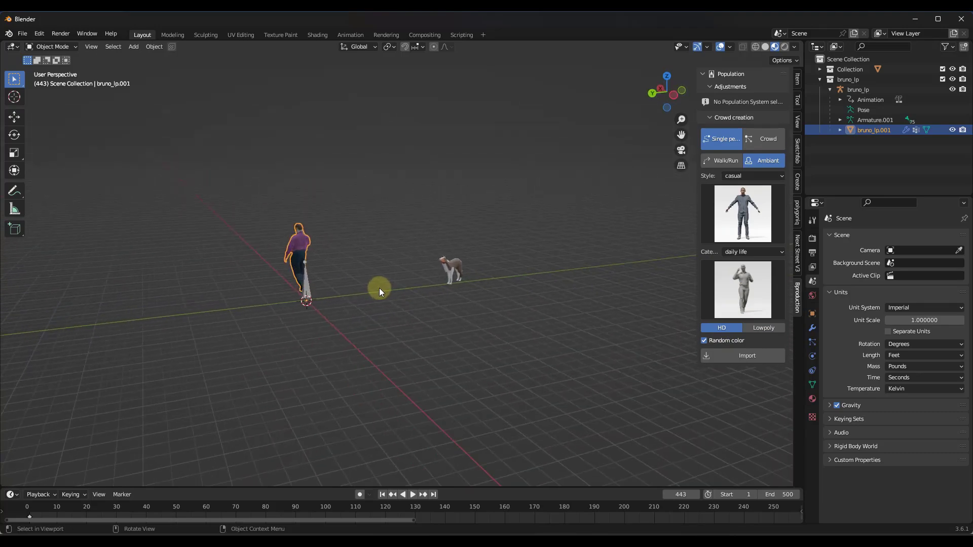
{"action": "key", "text": "g"}
{"action": "left_click", "coordinate": [170, 311]}
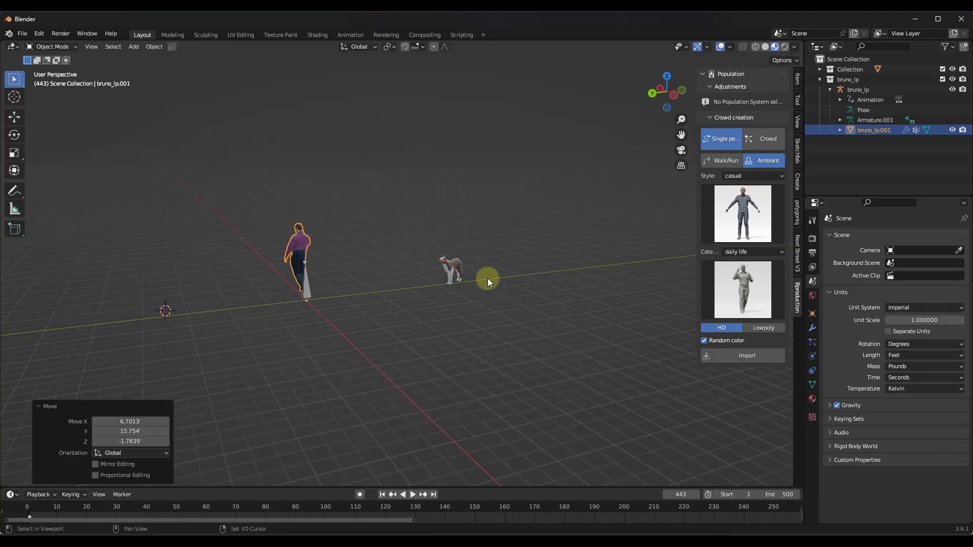
{"action": "scroll", "coordinate": [485, 281], "scroll_direction": "down", "scroll_amount": 3}
Step: Choose the stand point finger pose, import the HD gary character at the 3D cursor and inspect it up close
{"action": "middle_click_drag", "start_coordinate": [319, 291], "coordinate": [386, 287]}
{"action": "left_click", "coordinate": [752, 285]}
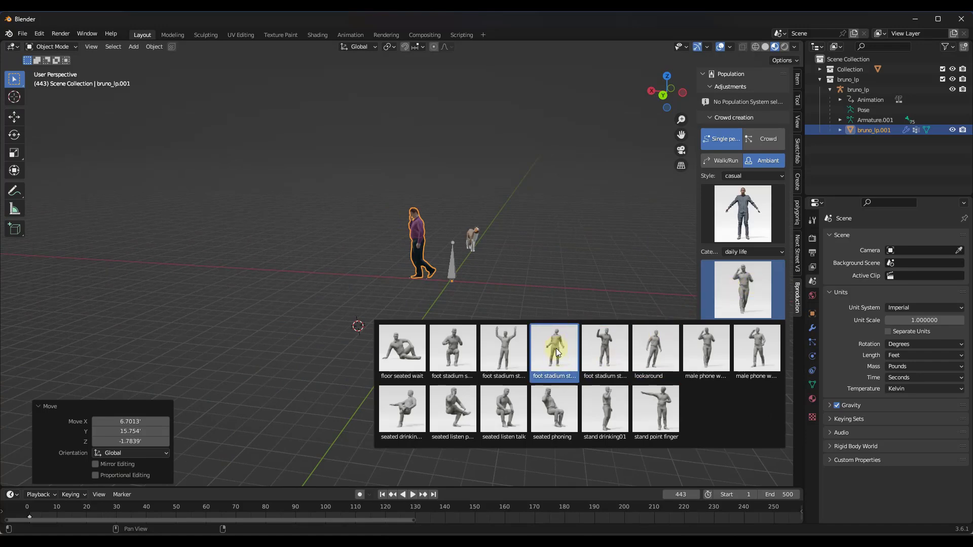
{"action": "left_click", "coordinate": [654, 407]}
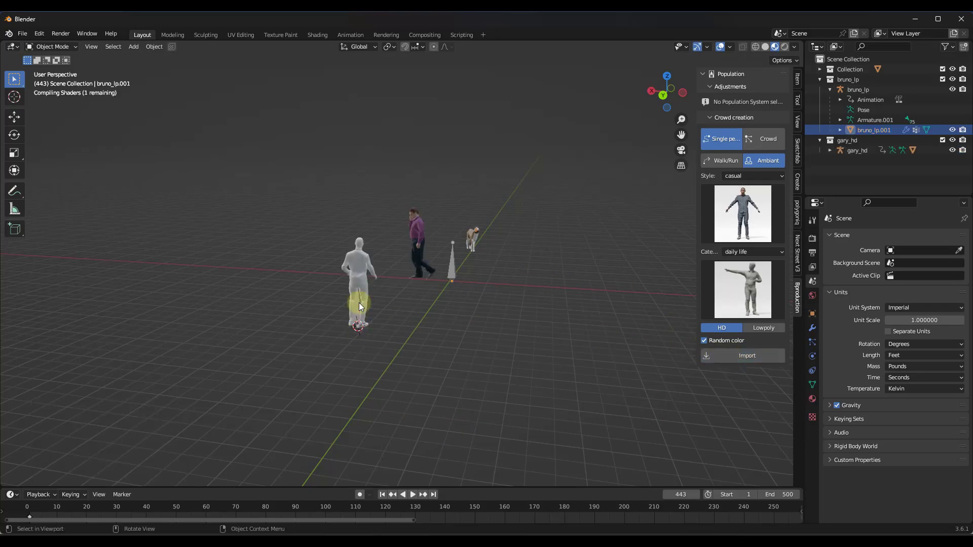
{"action": "scroll", "coordinate": [357, 278], "scroll_direction": "up", "scroll_amount": 5}
{"action": "middle_click_drag", "start_coordinate": [357, 278], "coordinate": [587, 272]}
{"action": "scroll", "coordinate": [336, 183], "scroll_direction": "up", "scroll_amount": 4}
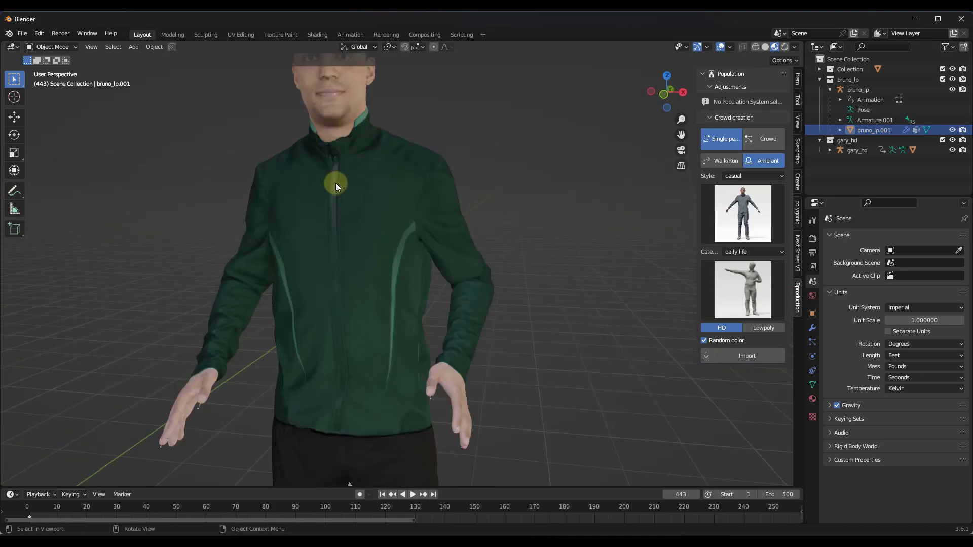
{"action": "middle_click_drag", "start_coordinate": [362, 290], "coordinate": [352, 190]}
Step: Compare the mesh density of the HD gary character and the lowpoly bruno character in Edit Mode
{"action": "left_click", "coordinate": [369, 206]}
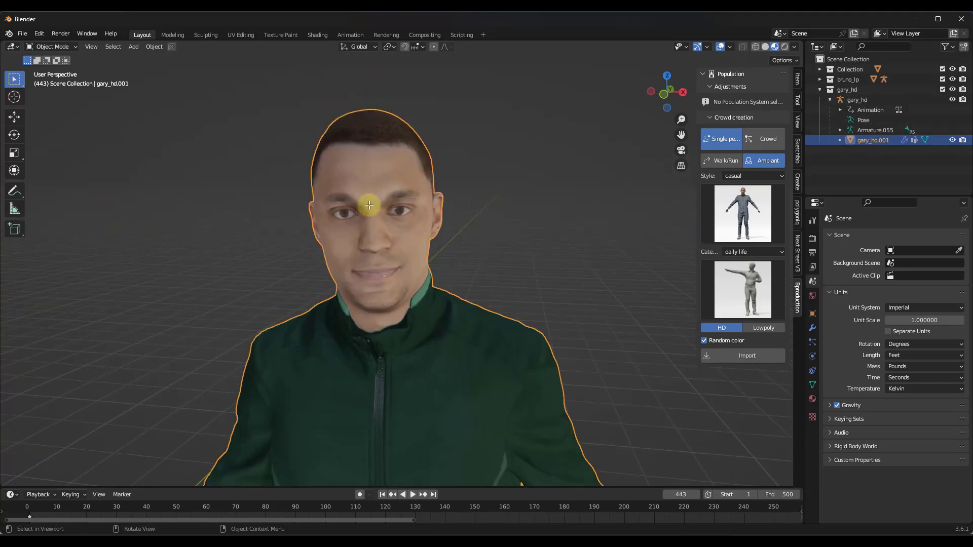
{"action": "key", "text": "Tab"}
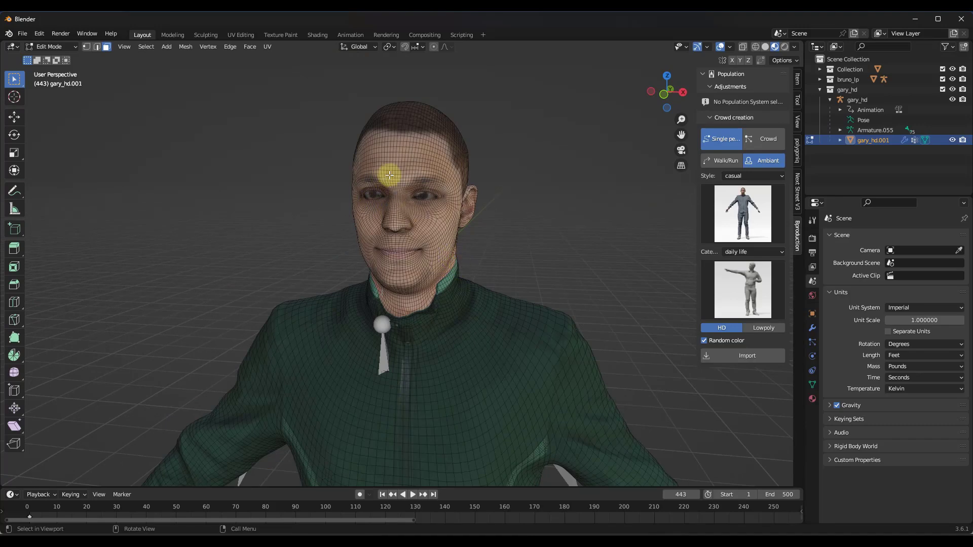
{"action": "scroll", "coordinate": [408, 171], "scroll_direction": "up", "scroll_amount": 3}
{"action": "key", "text": "Tab"}
{"action": "scroll", "coordinate": [413, 174], "scroll_direction": "down", "scroll_amount": 6}
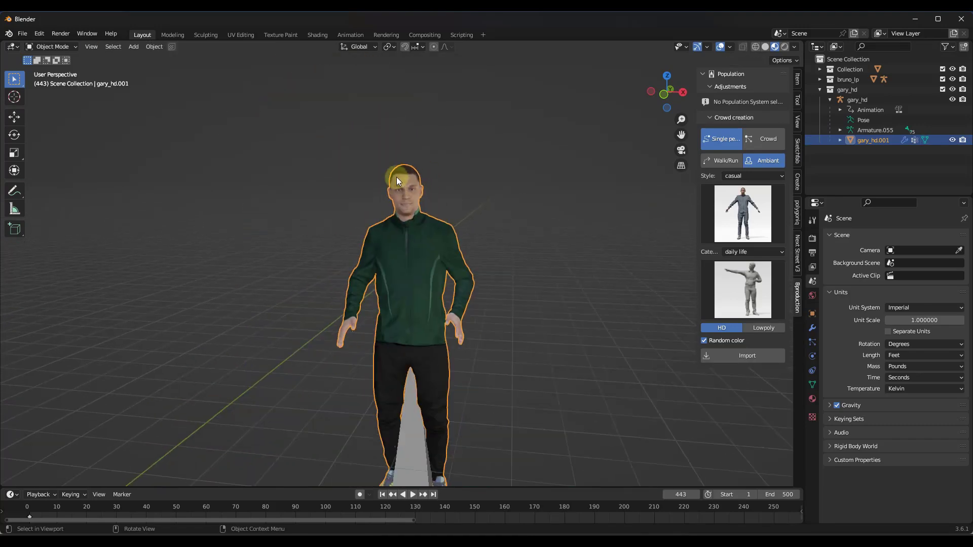
{"action": "left_click", "coordinate": [361, 181]}
{"action": "key", "text": "Tab"}
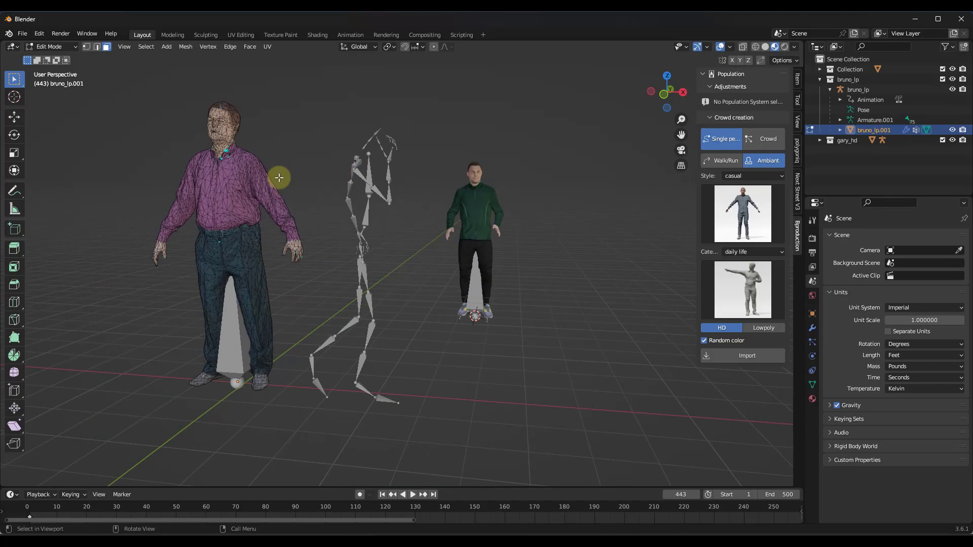
Step: Return to Object Mode and select the HD gary character in the green jacket
{"action": "scroll", "coordinate": [201, 177], "scroll_direction": "up", "scroll_amount": 5}
{"action": "key", "text": "Tab"}
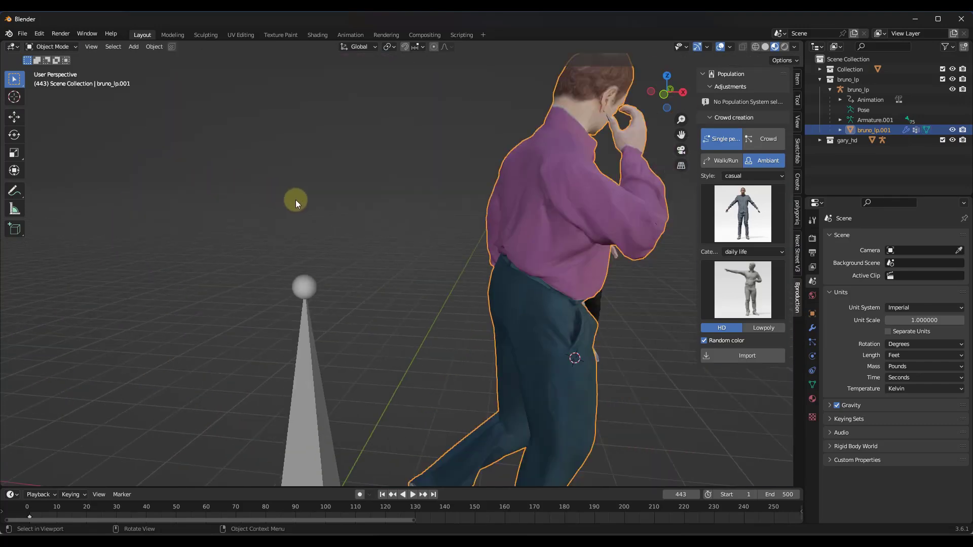
{"action": "scroll", "coordinate": [293, 200], "scroll_direction": "down", "scroll_amount": 5}
{"action": "scroll", "coordinate": [469, 209], "scroll_direction": "up", "scroll_amount": 4}
{"action": "scroll", "coordinate": [441, 208], "scroll_direction": "up", "scroll_amount": 5}
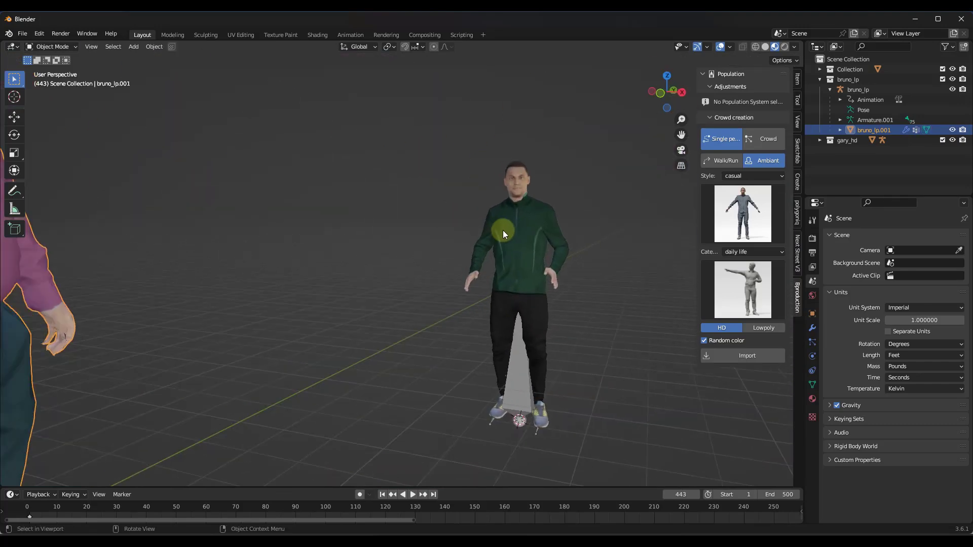
{"action": "left_click", "coordinate": [469, 231]}
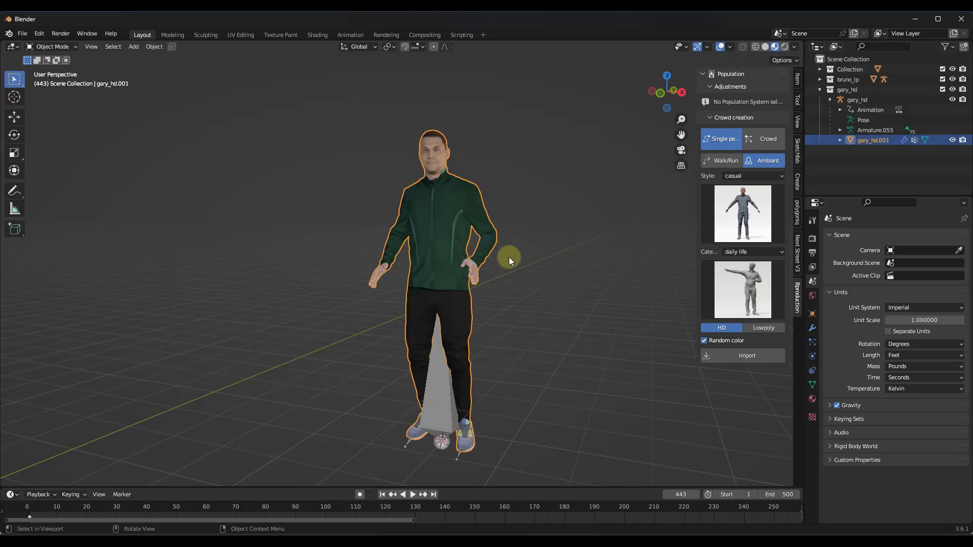
{"action": "middle_click_drag", "start_coordinate": [392, 256], "coordinate": [560, 406]}
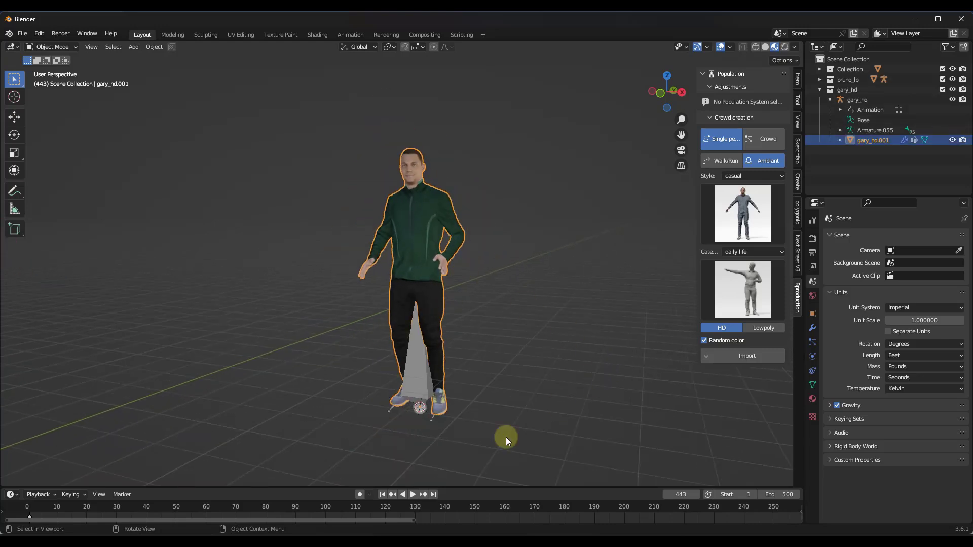
Step: Play the animation from the first frame to watch gary and bruno move
{"action": "left_click", "coordinate": [383, 494]}
{"action": "left_click", "coordinate": [413, 495]}
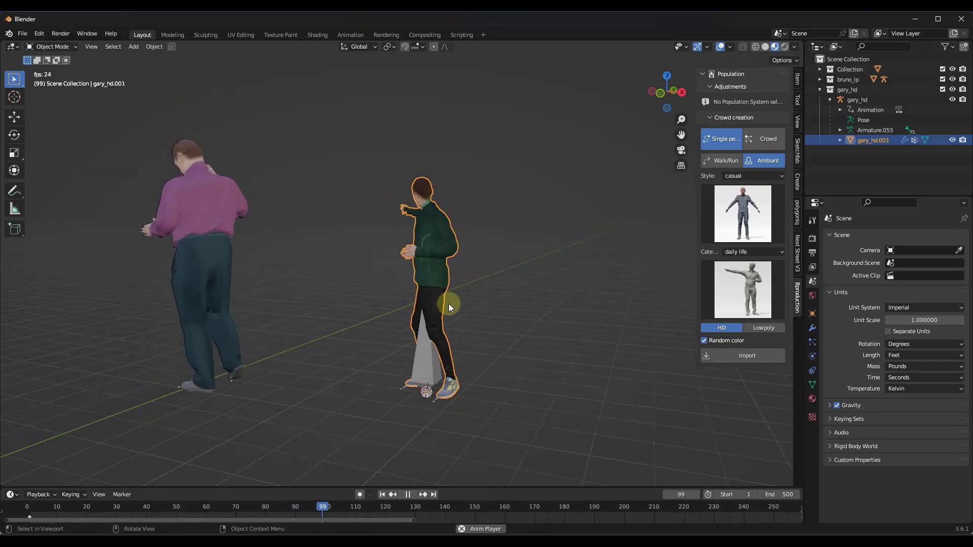
{"action": "scroll", "coordinate": [446, 299], "scroll_direction": "down", "scroll_amount": 4}
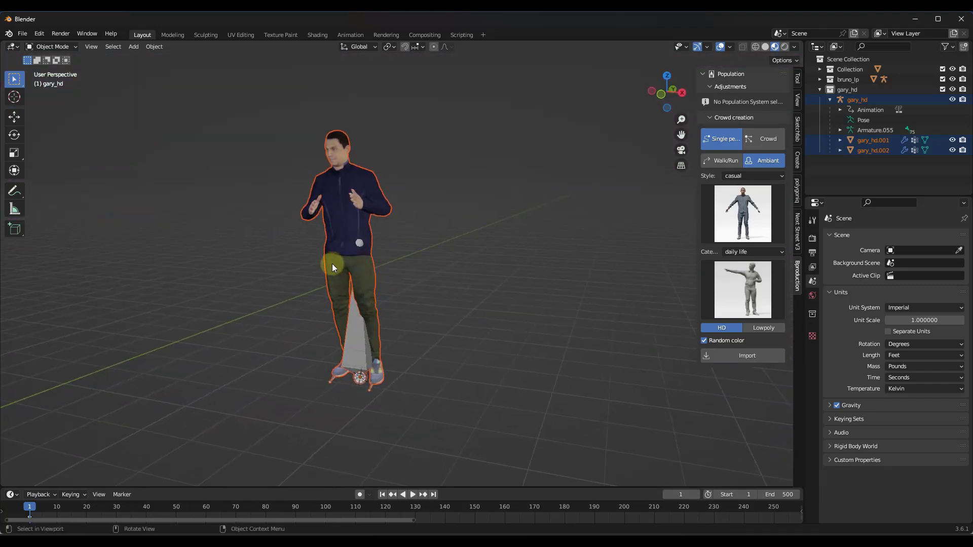
Step: Keep the casual gary character with HD quality and random color, and import another copy at the 3D cursor
{"action": "scroll", "coordinate": [295, 235], "scroll_direction": "down", "scroll_amount": 1}
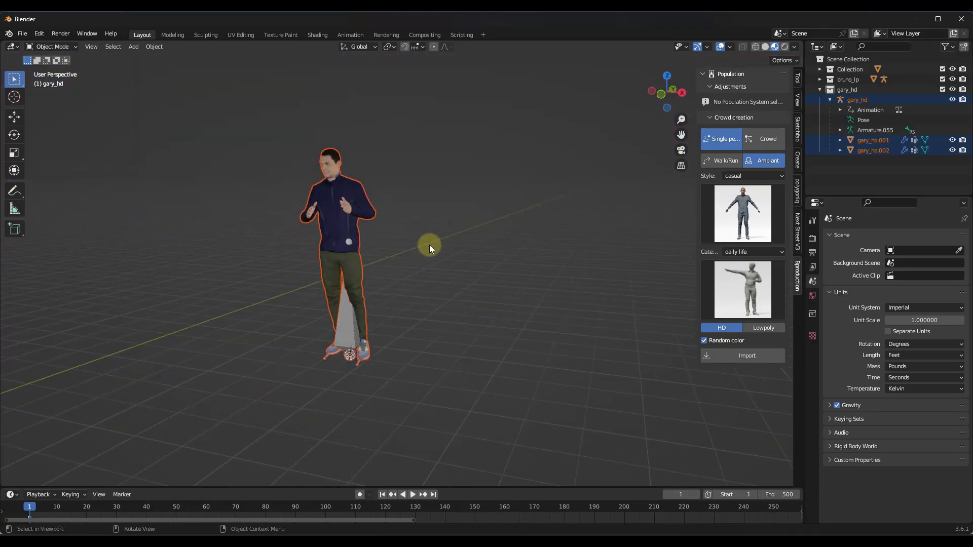
{"action": "left_click", "coordinate": [752, 208]}
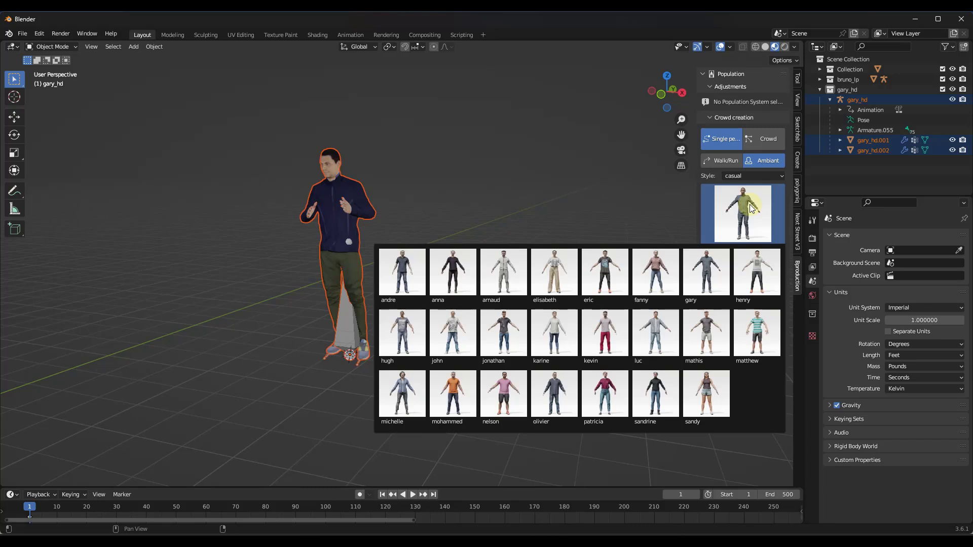
{"action": "left_click", "coordinate": [745, 212]}
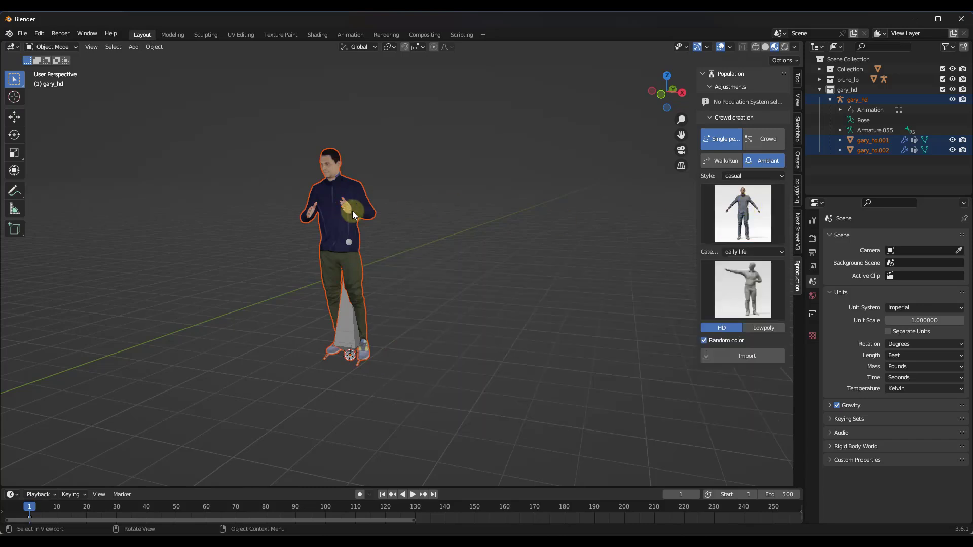
{"action": "left_click", "coordinate": [759, 365]}
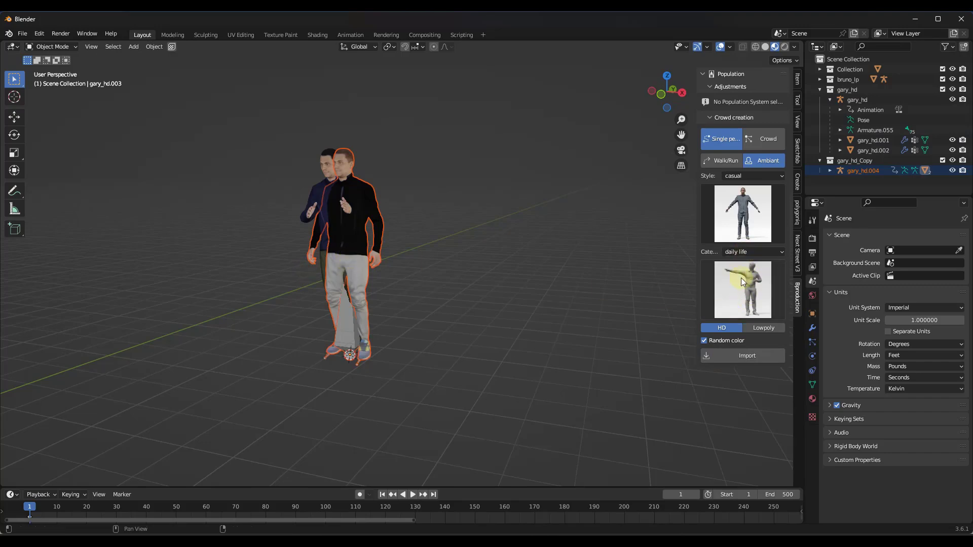
Step: Move the imported gary copy about 4.28 feet along X, away from the gary in the blue jacket
{"action": "middle_click_drag", "start_coordinate": [579, 269], "coordinate": [324, 244]}
{"action": "key", "text": "g"}
{"action": "key", "text": "y"}
{"action": "key", "text": "x"}
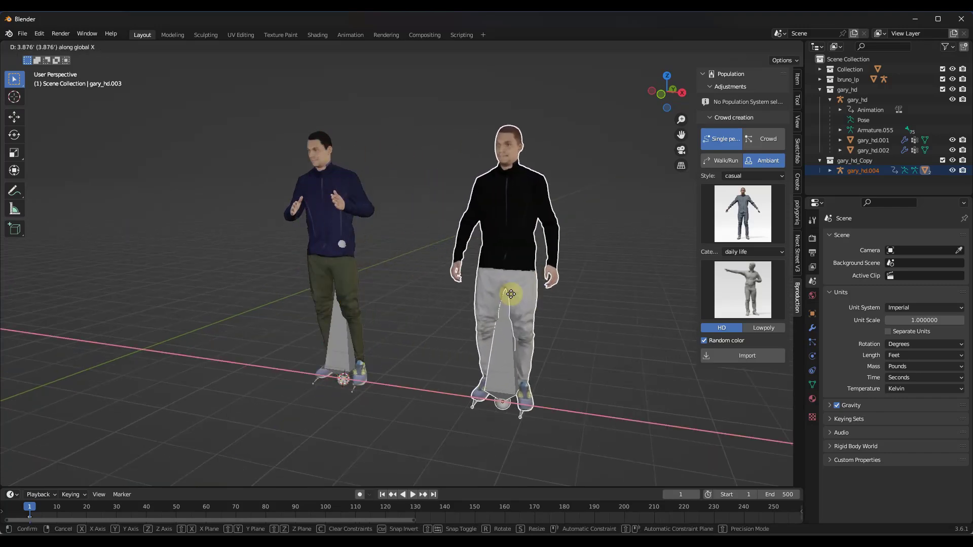
{"action": "left_click", "coordinate": [524, 297]}
{"action": "middle_click_drag", "start_coordinate": [580, 246], "coordinate": [543, 192]}
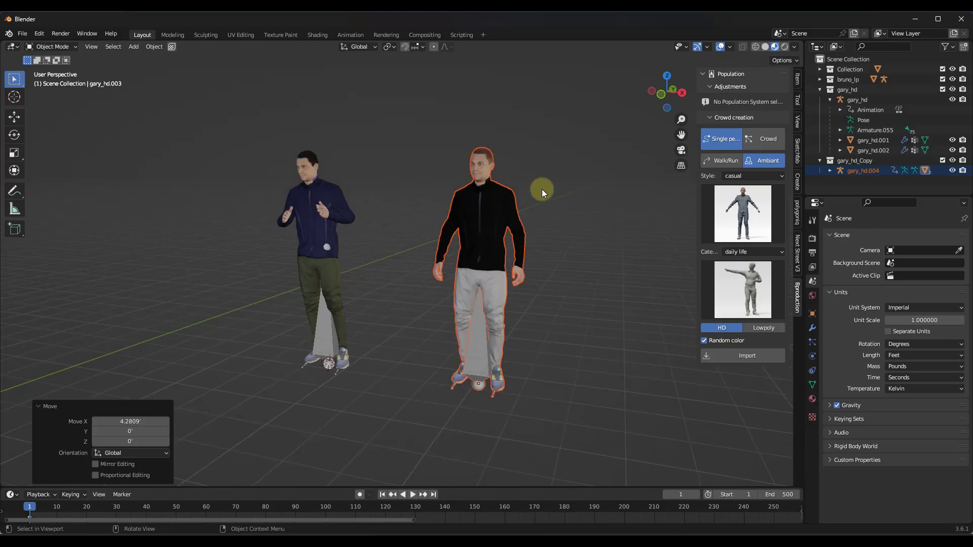
Step: Play the animation from the first frame to compare the two gary characters, then stop it
{"action": "left_click", "coordinate": [382, 495]}
{"action": "left_click", "coordinate": [413, 496]}
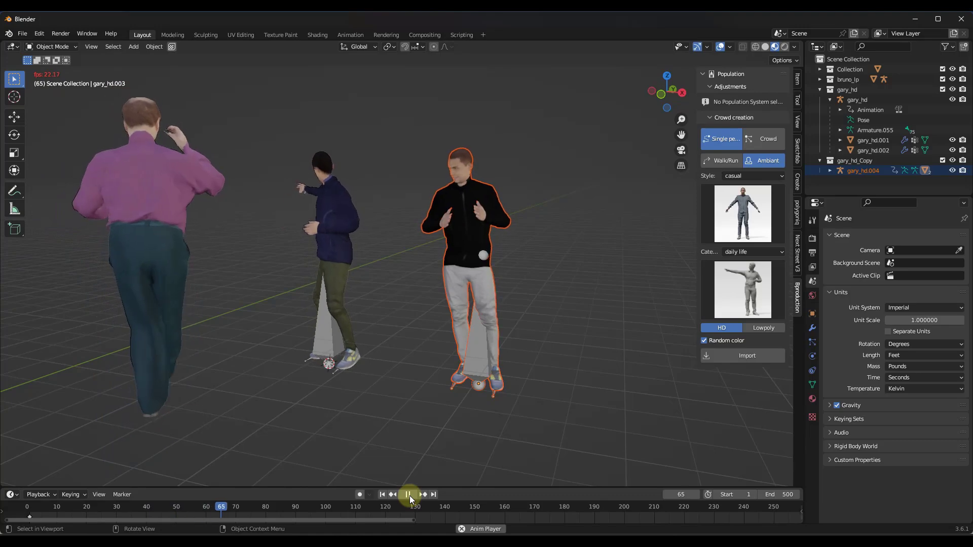
{"action": "left_click", "coordinate": [408, 494]}
Step: Import a third HD gary with random colors and move it about 7.18 feet along X
{"action": "left_click", "coordinate": [760, 356]}
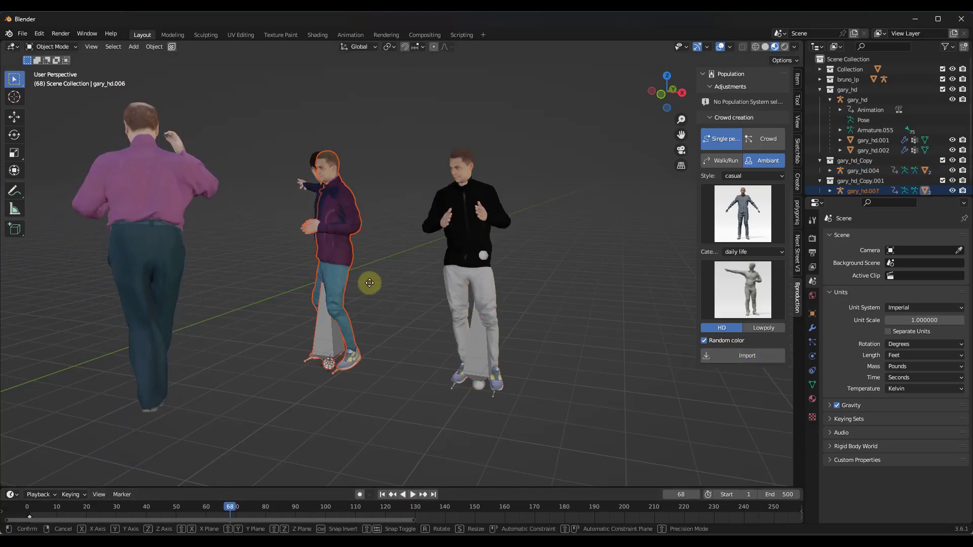
{"action": "key", "text": "g"}
{"action": "key", "text": "x"}
{"action": "left_click", "coordinate": [637, 347]}
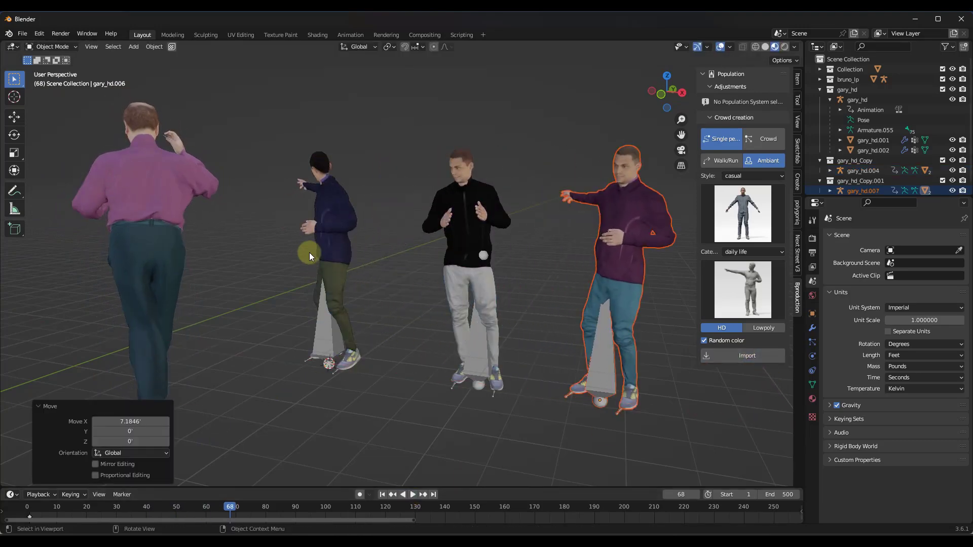
{"action": "scroll", "coordinate": [304, 253], "scroll_direction": "down", "scroll_amount": 2}
{"action": "scroll", "coordinate": [587, 262], "scroll_direction": "up", "scroll_amount": 2}
Step: Replay the animation from the start, view all three gary characters from a wider angle and stop the playback
{"action": "left_click", "coordinate": [382, 495]}
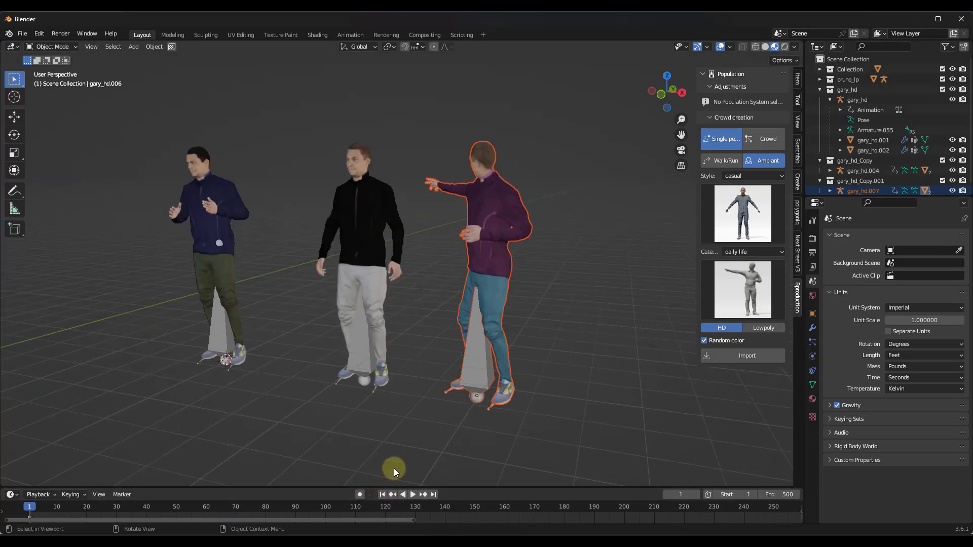
{"action": "left_click", "coordinate": [413, 495]}
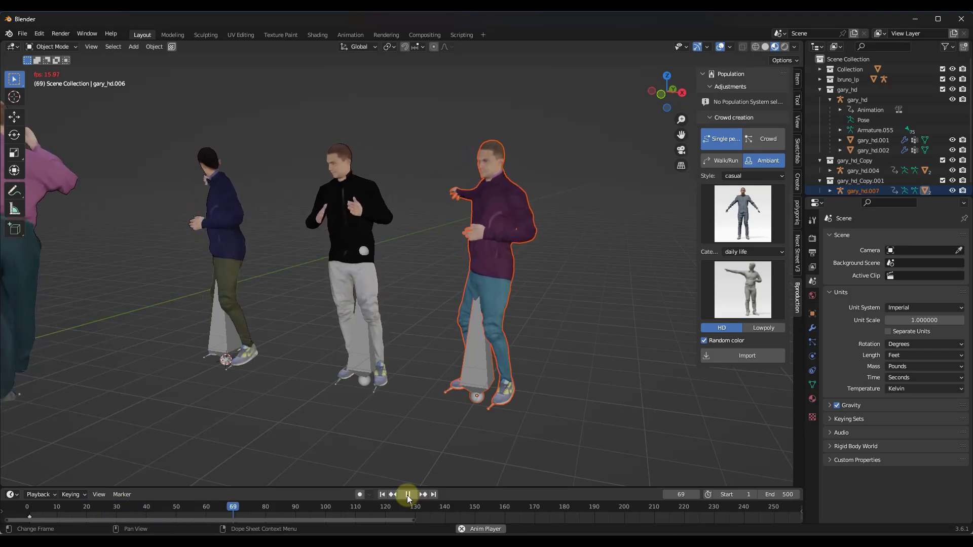
{"action": "middle_click_drag", "start_coordinate": [403, 203], "coordinate": [392, 225]}
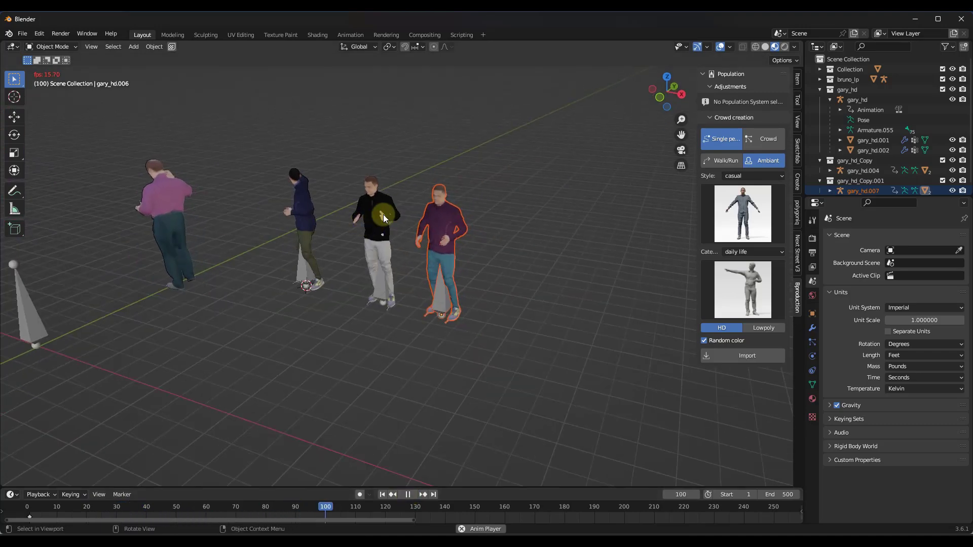
{"action": "left_click", "coordinate": [408, 494]}
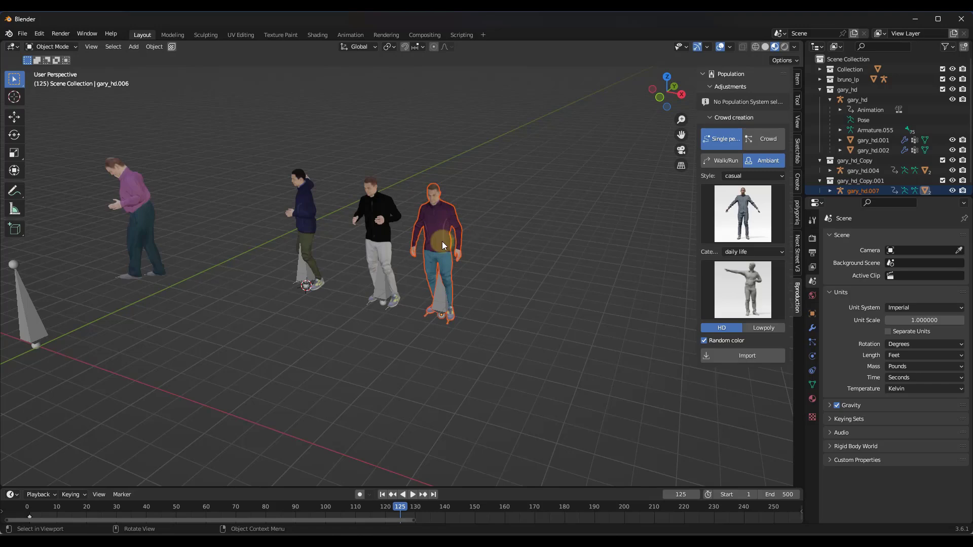
Step: Examine the clothing and hair colors of the three gary characters up close and the whole group from afar
{"action": "middle_click_drag", "start_coordinate": [419, 245], "coordinate": [402, 183]}
{"action": "scroll", "coordinate": [348, 211], "scroll_direction": "up", "scroll_amount": 6}
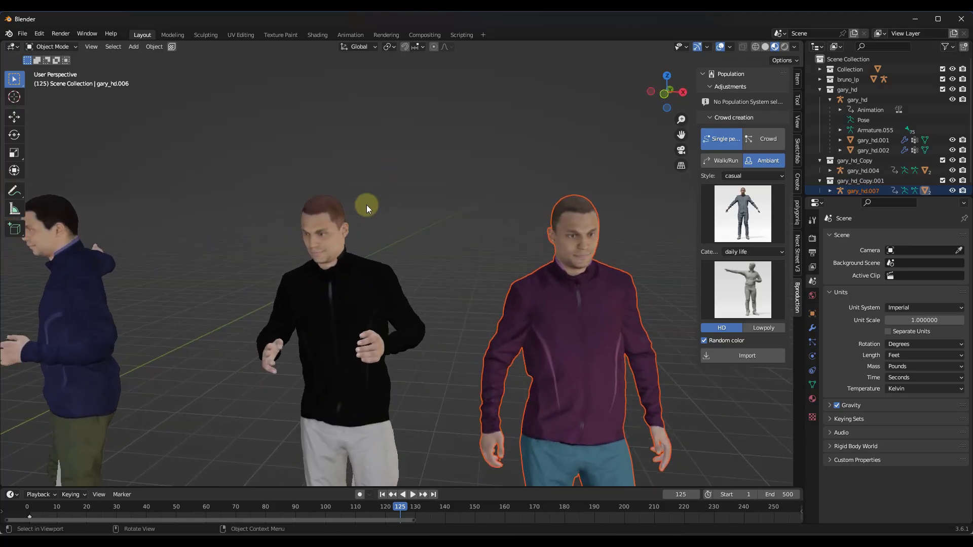
{"action": "scroll", "coordinate": [330, 309], "scroll_direction": "down", "scroll_amount": 3}
{"action": "scroll", "coordinate": [139, 221], "scroll_direction": "up", "scroll_amount": 4}
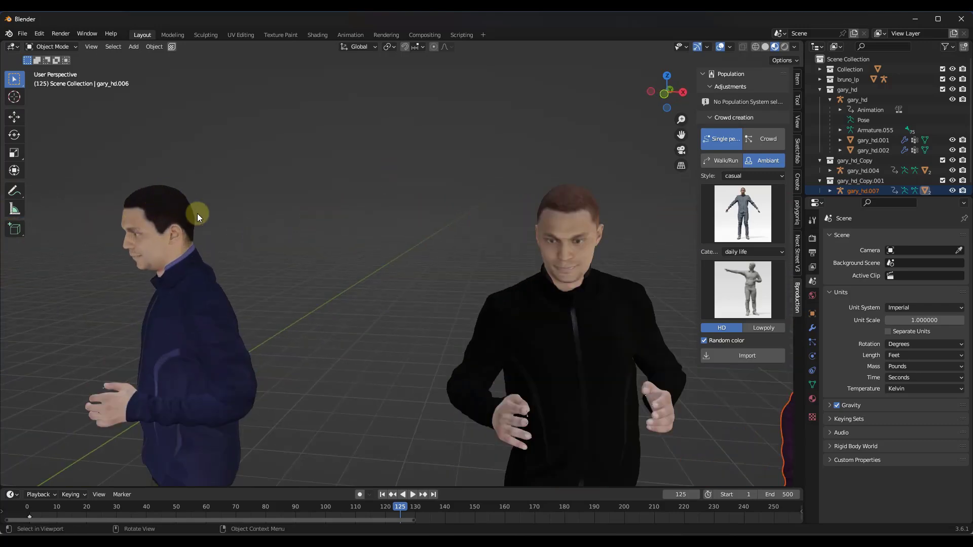
{"action": "scroll", "coordinate": [190, 206], "scroll_direction": "down", "scroll_amount": 6}
{"action": "scroll", "coordinate": [511, 263], "scroll_direction": "up", "scroll_amount": 2}
{"action": "middle_click_drag", "start_coordinate": [510, 263], "coordinate": [449, 274]}
{"action": "scroll", "coordinate": [457, 282], "scroll_direction": "down", "scroll_amount": 2}
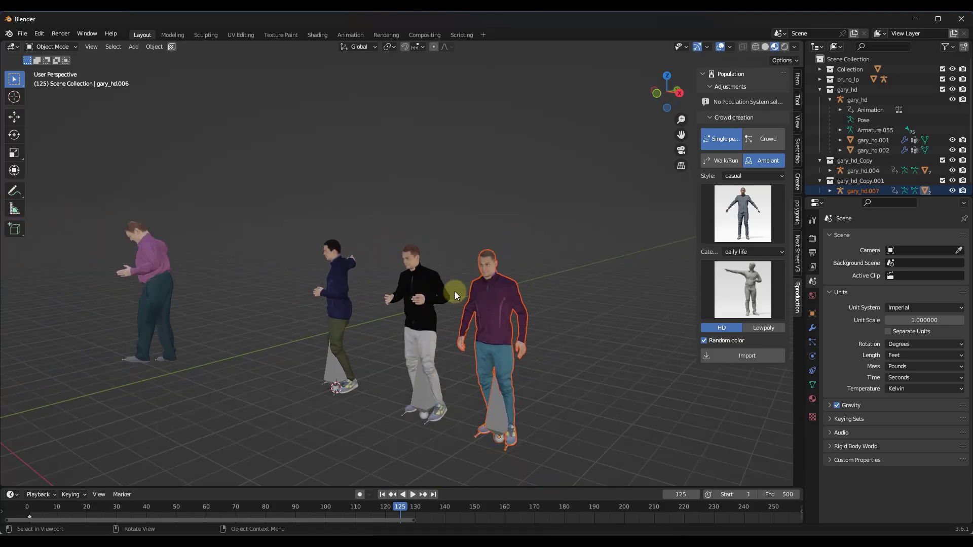
{"action": "scroll", "coordinate": [449, 290], "scroll_direction": "down", "scroll_amount": 2}
{"action": "scroll", "coordinate": [523, 302], "scroll_direction": "up", "scroll_amount": 2}
{"action": "scroll", "coordinate": [370, 279], "scroll_direction": "down", "scroll_amount": 4}
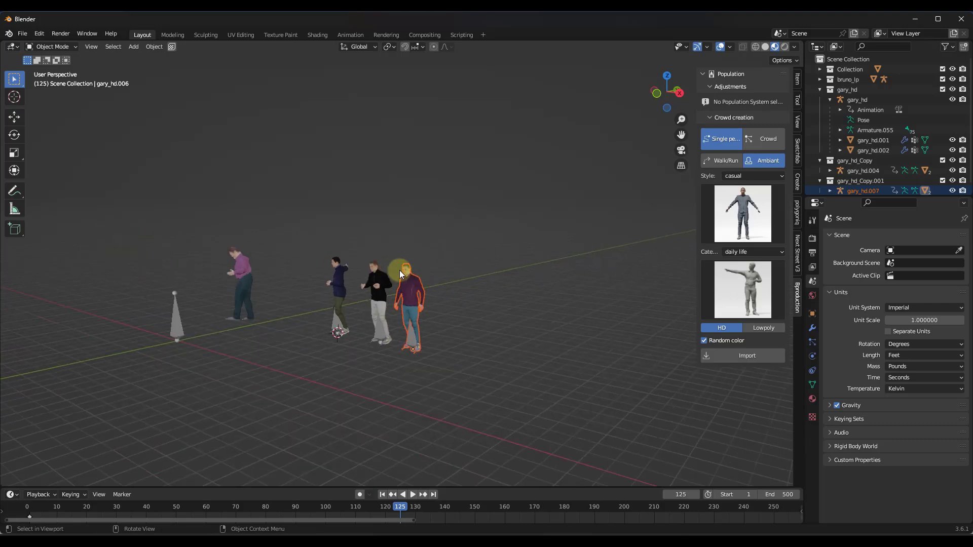
{"action": "scroll", "coordinate": [505, 247], "scroll_direction": "down", "scroll_amount": 5}
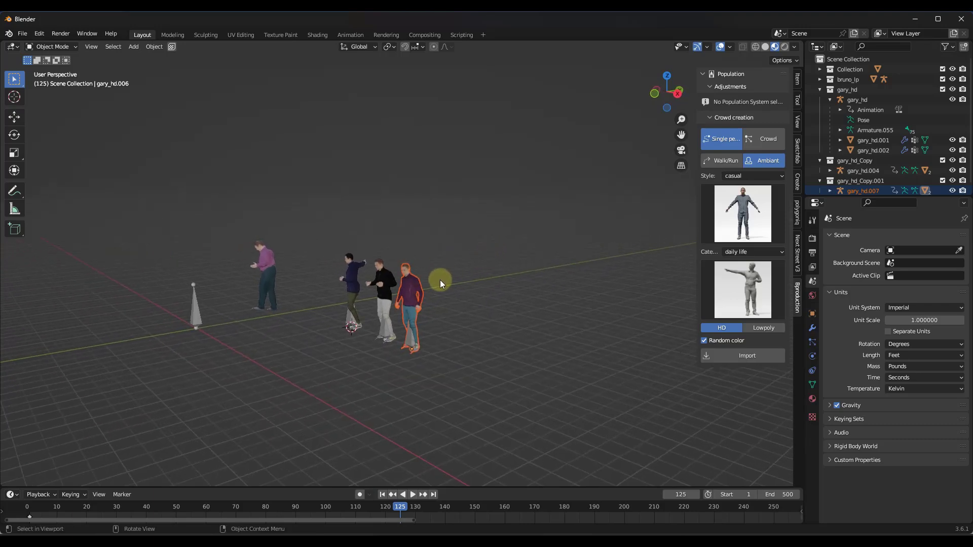
Step: Switch the single-people mode to Walk/Run and add a ground plane at the 3D cursor, scaled up about 91 times
{"action": "left_click", "coordinate": [723, 162]}
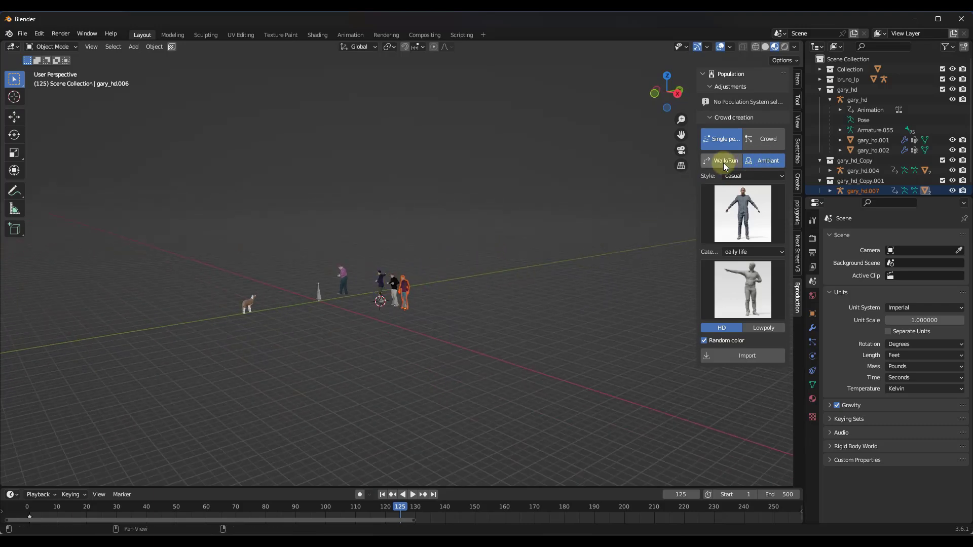
{"action": "middle_click_drag", "start_coordinate": [470, 288], "coordinate": [345, 311]}
{"action": "key", "text": "shift+a"}
{"action": "mouse_move", "coordinate": [316, 318]}
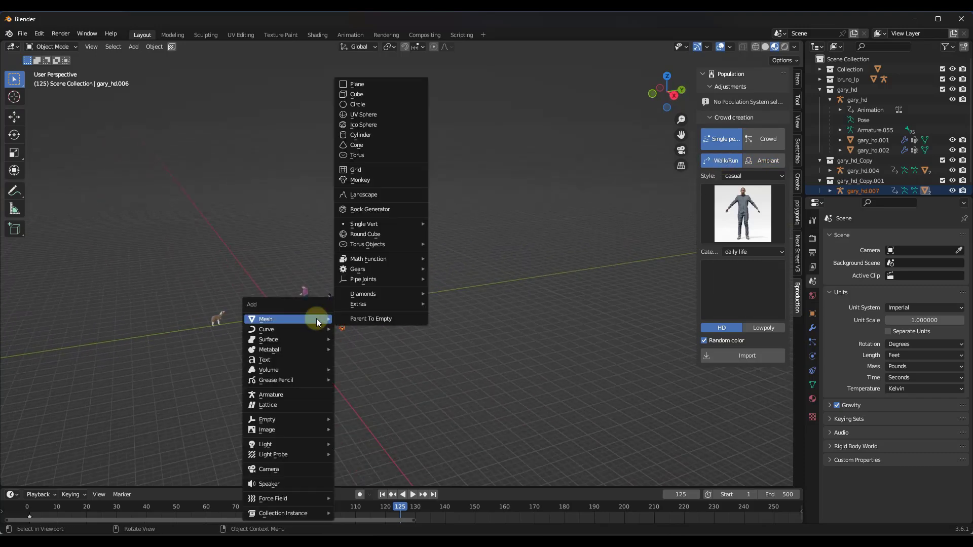
{"action": "left_click", "coordinate": [365, 90]}
{"action": "key", "text": "s"}
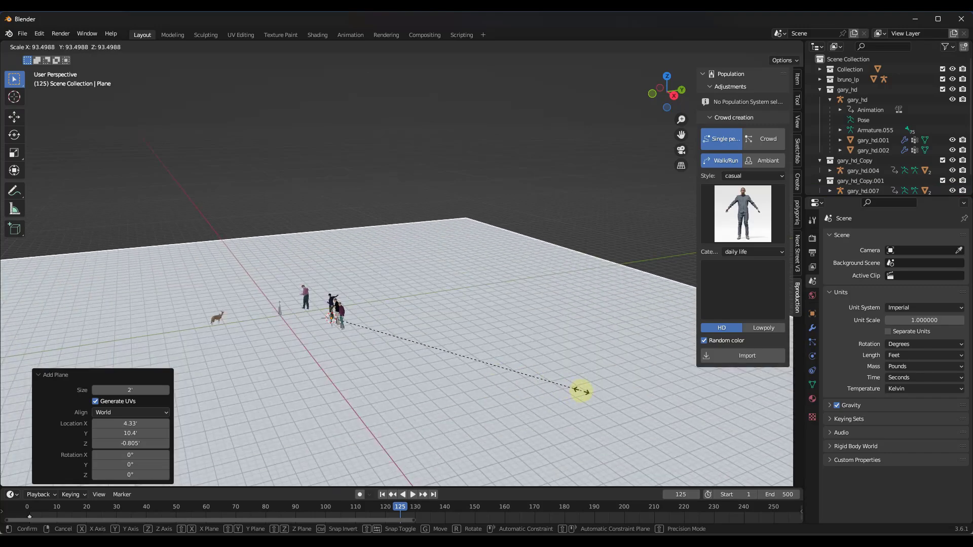
{"action": "left_click", "coordinate": [580, 391]}
Step: Apply the enlarged ground plane's scale
{"action": "left_click", "coordinate": [154, 46]}
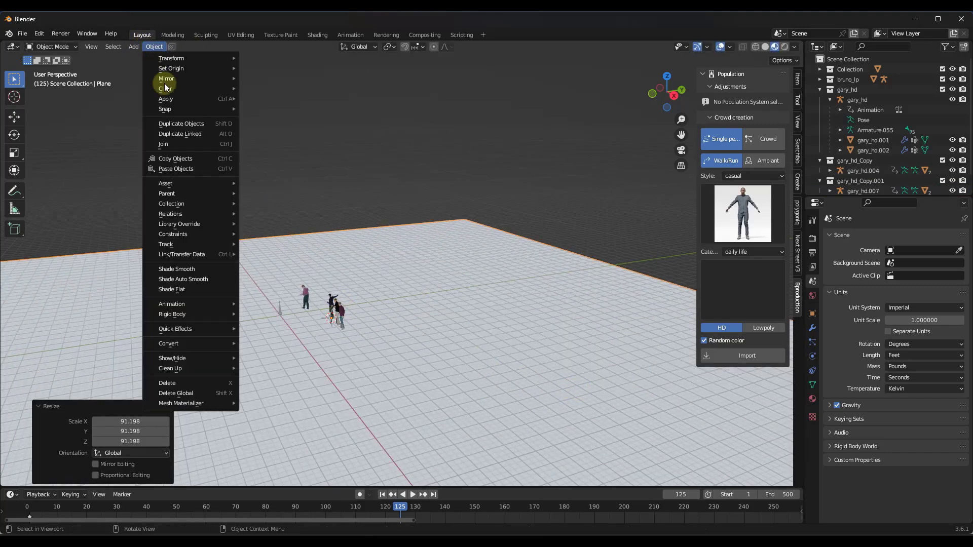
{"action": "mouse_move", "coordinate": [185, 99]}
{"action": "left_click", "coordinate": [262, 139]}
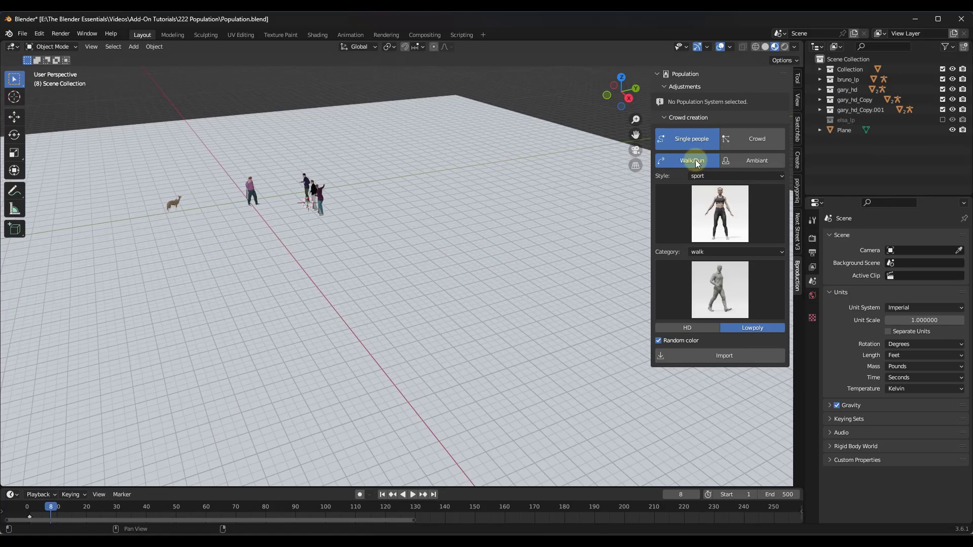
Step: Set the single-people mode to Walk/Run and choose the arthur character from the sport style
{"action": "left_click", "coordinate": [694, 160]}
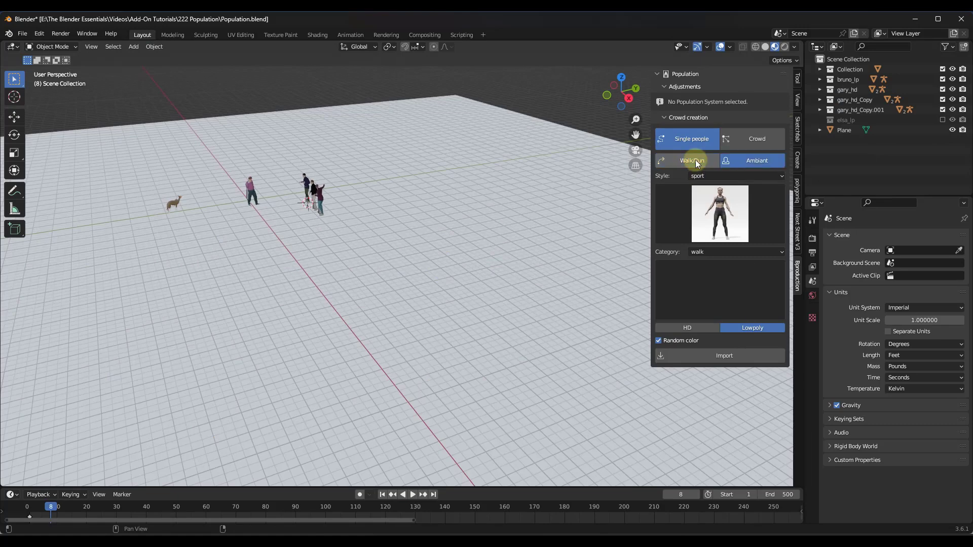
{"action": "left_click", "coordinate": [715, 201]}
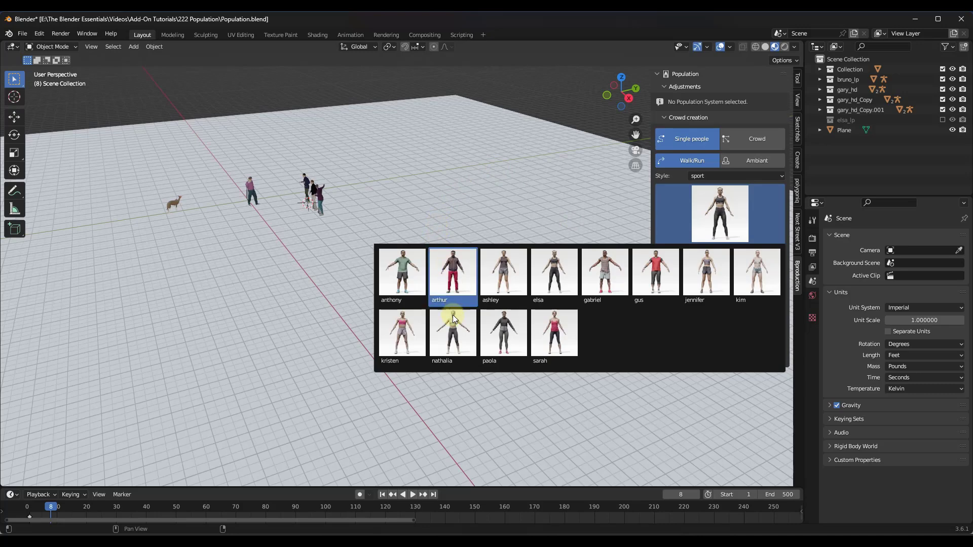
{"action": "left_click", "coordinate": [453, 274]}
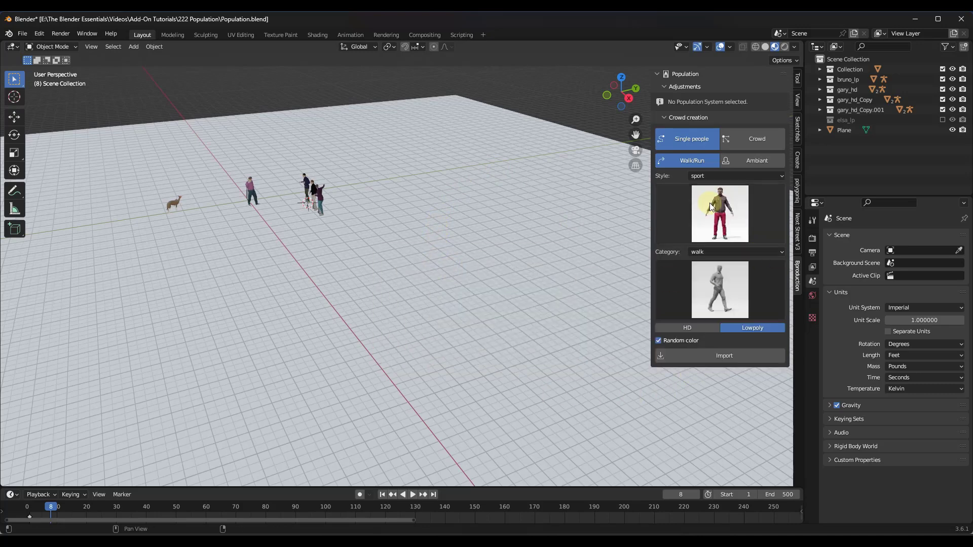
Step: Set the animation category to run and choose the male jog02 motion
{"action": "left_click", "coordinate": [725, 284]}
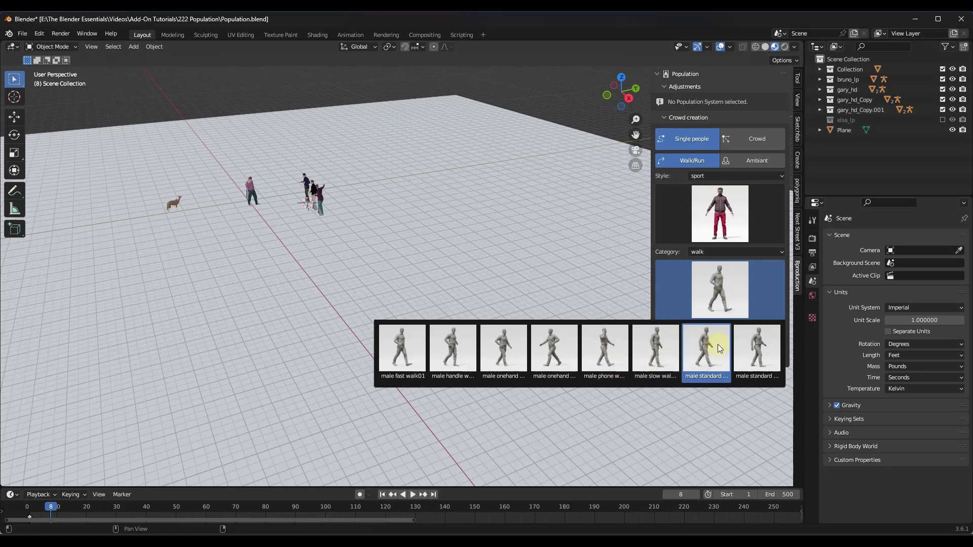
{"action": "left_click", "coordinate": [712, 250]}
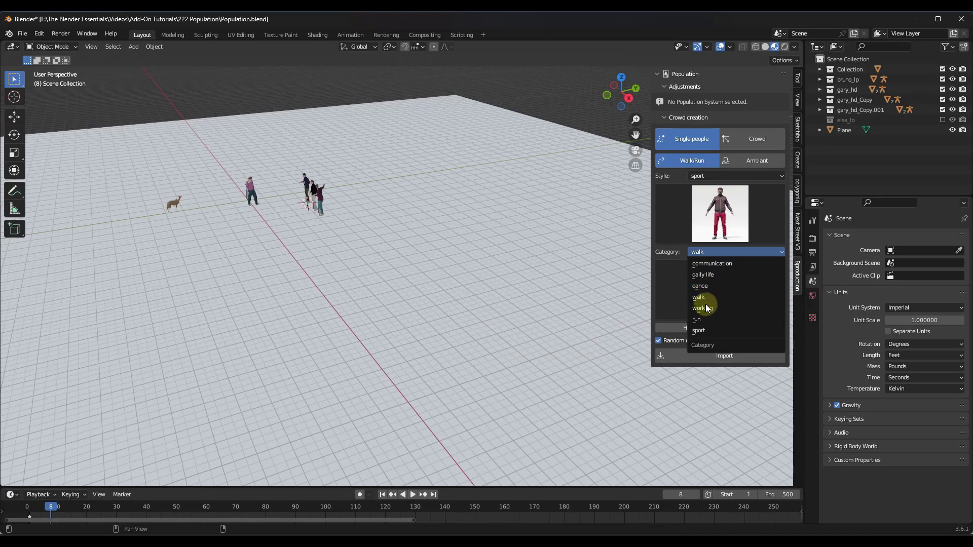
{"action": "left_click", "coordinate": [707, 320]}
{"action": "left_click", "coordinate": [720, 288]}
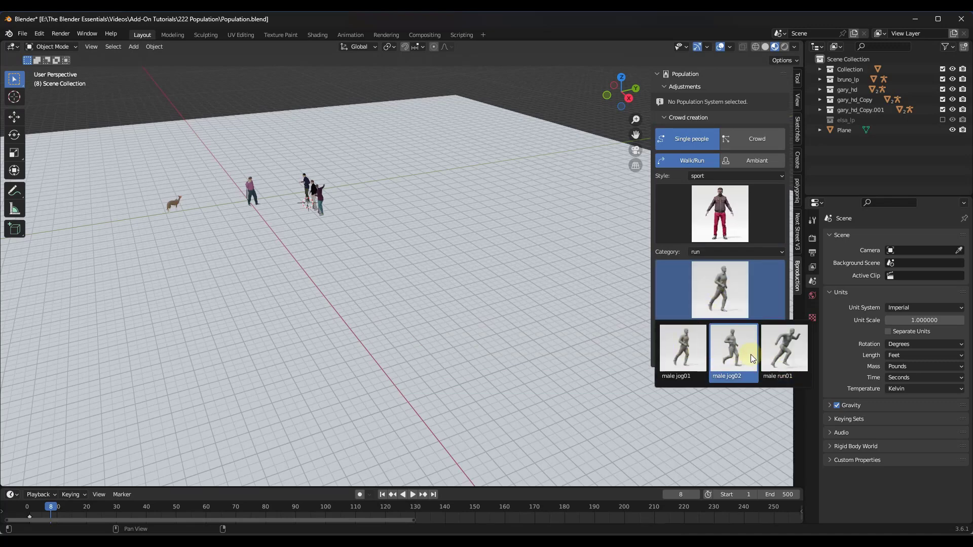
{"action": "left_click", "coordinate": [735, 349]}
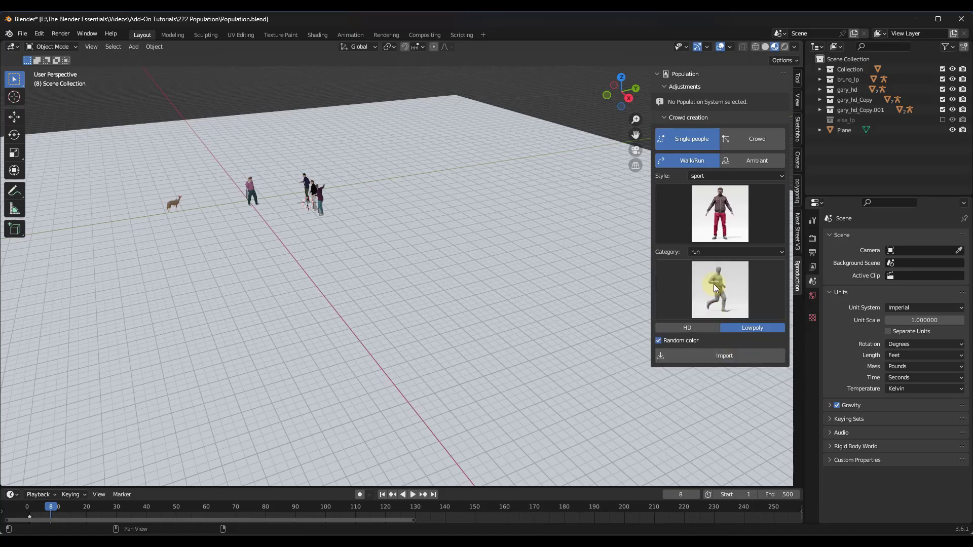
Step: Import the jogging arthur character and draw a winding path for him across the ground plane in front of the other characters
{"action": "left_click", "coordinate": [722, 357]}
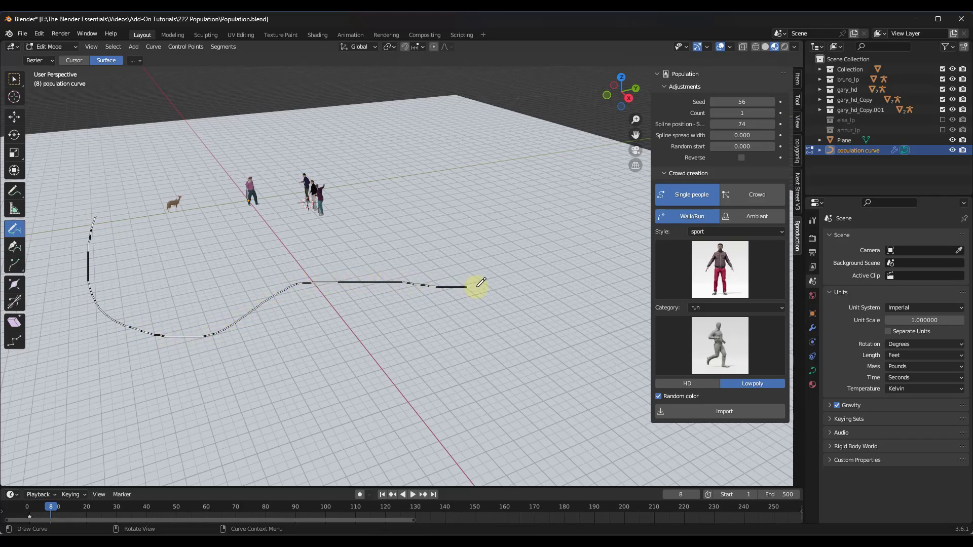
{"action": "left_click_drag", "start_coordinate": [578, 146], "coordinate": [578, 146]}
{"action": "mouse_move", "coordinate": [390, 349]}
{"action": "middle_mouse_down"}
{"action": "mouse_move", "coordinate": [387, 341]}
{"action": "mouse_move", "coordinate": [379, 437]}
{"action": "middle_mouse_up"}
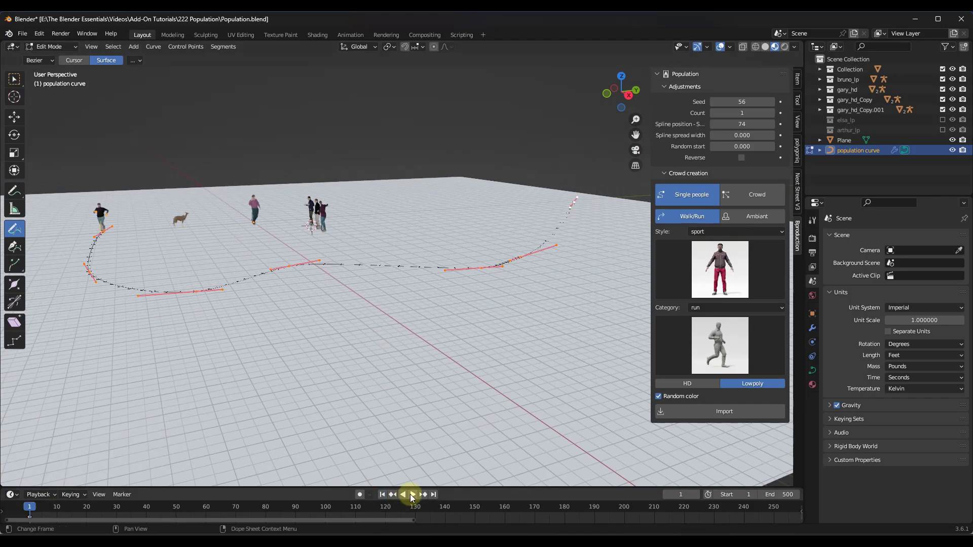
Step: Play the animation to follow the jogger along the path and reverse his running direction
{"action": "left_click", "coordinate": [412, 494]}
{"action": "scroll", "coordinate": [92, 231], "scroll_direction": "up", "scroll_amount": 5}
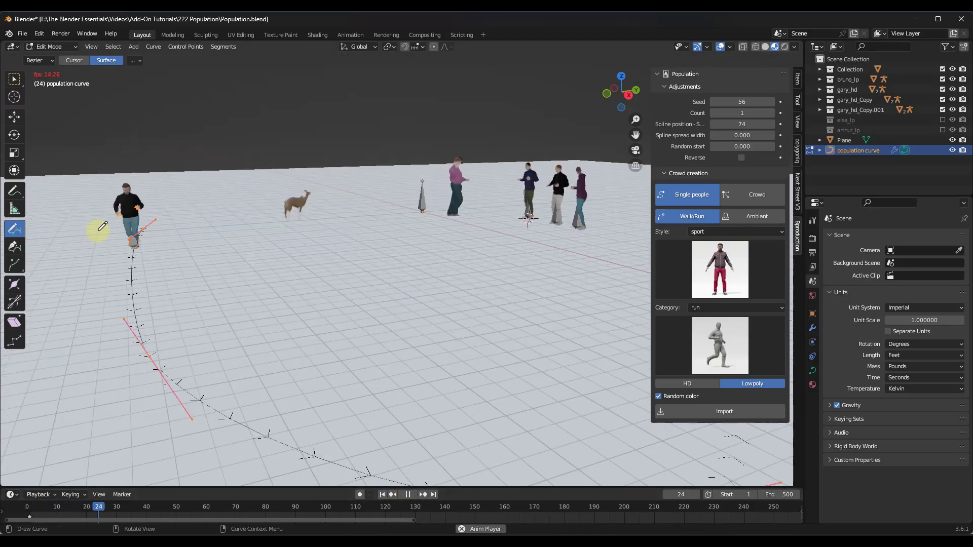
{"action": "middle_click_drag", "start_coordinate": [120, 233], "coordinate": [206, 260]}
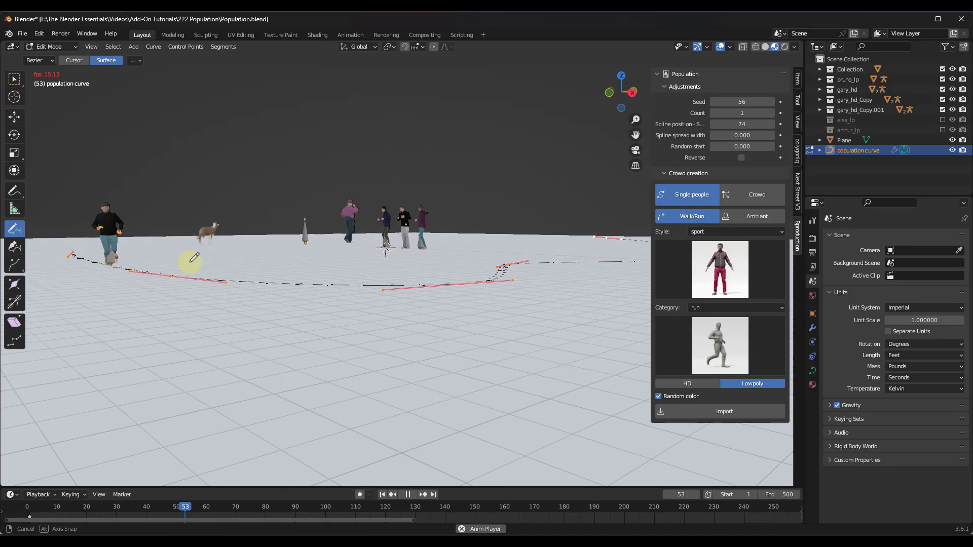
{"action": "middle_click_drag", "start_coordinate": [273, 246], "coordinate": [278, 287]}
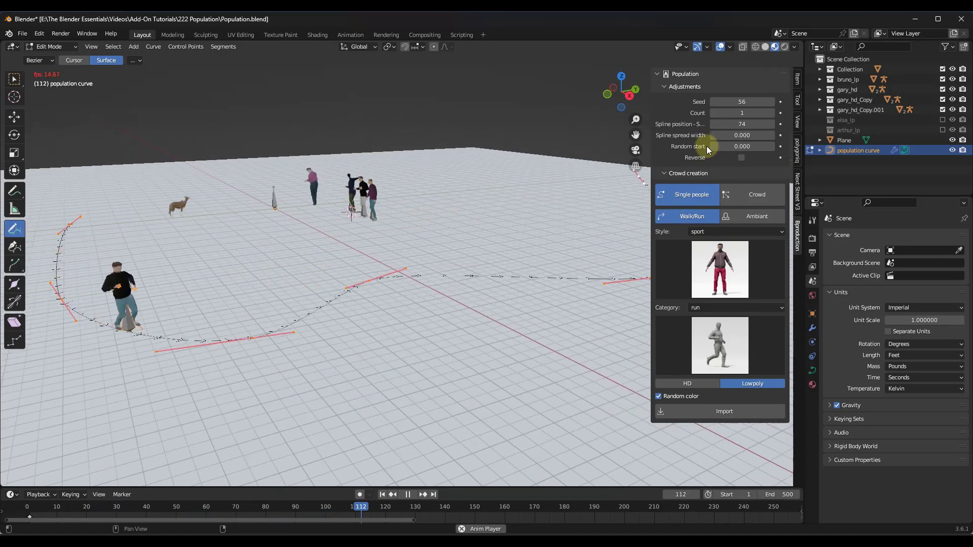
{"action": "left_click", "coordinate": [741, 157]}
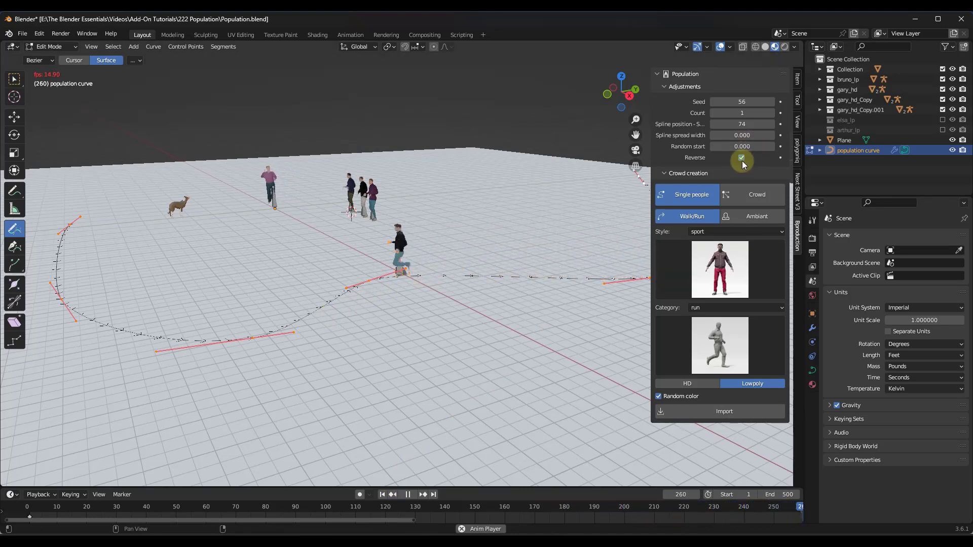
{"action": "middle_click_drag", "start_coordinate": [400, 289], "coordinate": [336, 304]}
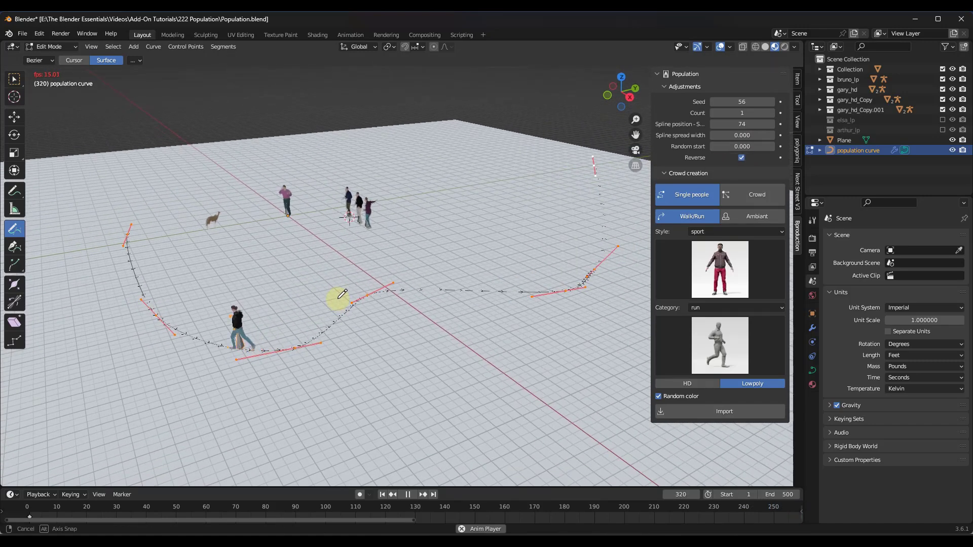
Step: Choose the john character from the casual style for the second walker
{"action": "left_click", "coordinate": [704, 233]}
{"action": "left_click", "coordinate": [705, 232]}
{"action": "left_click", "coordinate": [705, 233]}
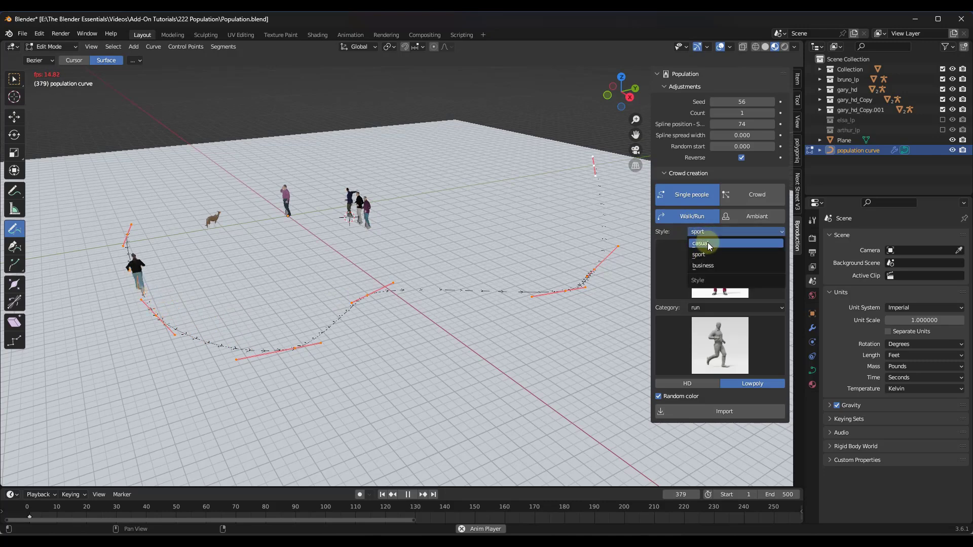
{"action": "left_click", "coordinate": [708, 243]}
{"action": "left_click", "coordinate": [720, 269]}
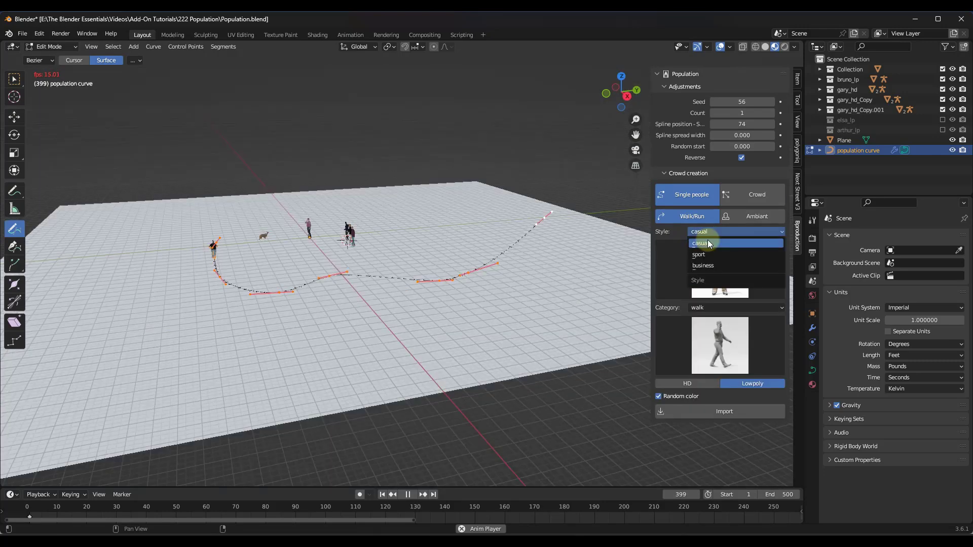
{"action": "left_click", "coordinate": [706, 246]}
{"action": "left_click", "coordinate": [720, 269]}
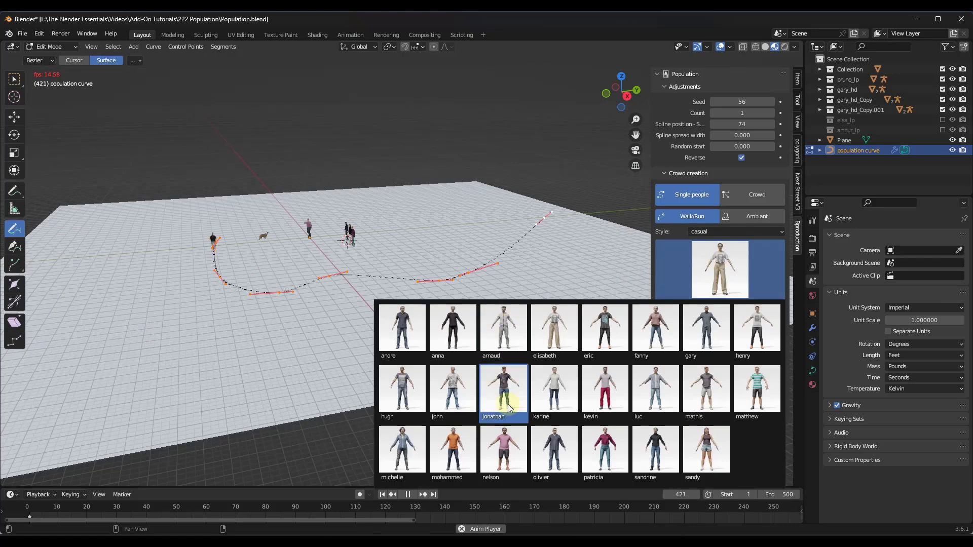
{"action": "left_click", "coordinate": [453, 389]}
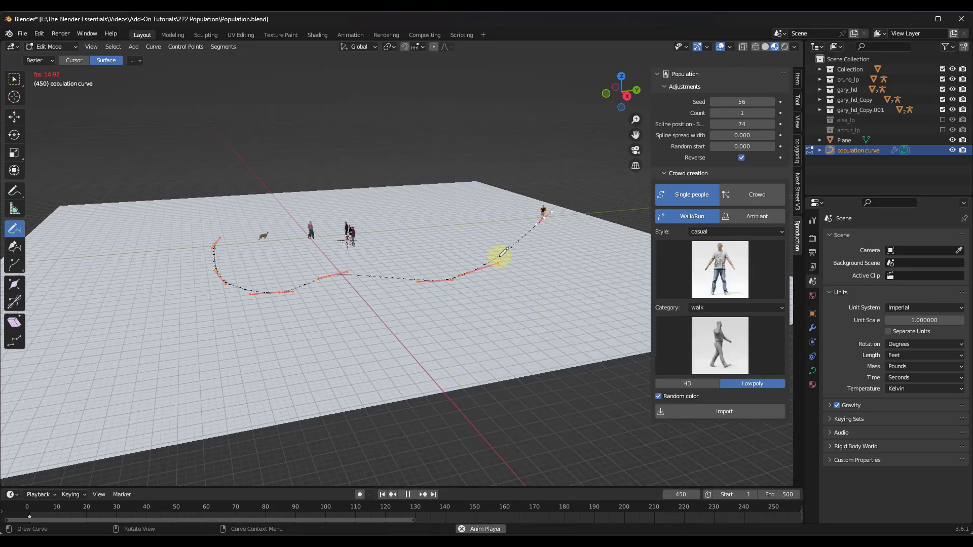
{"action": "middle_click_drag", "start_coordinate": [483, 256], "coordinate": [463, 261]}
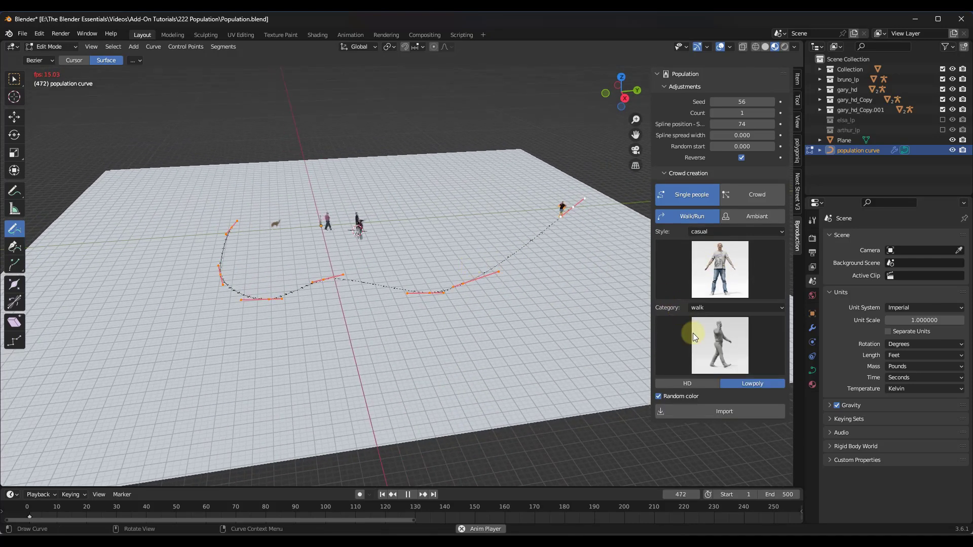
Step: Keep the walk category and choose the male phone walk motion for john
{"action": "left_click", "coordinate": [710, 308]}
{"action": "left_click", "coordinate": [710, 357]}
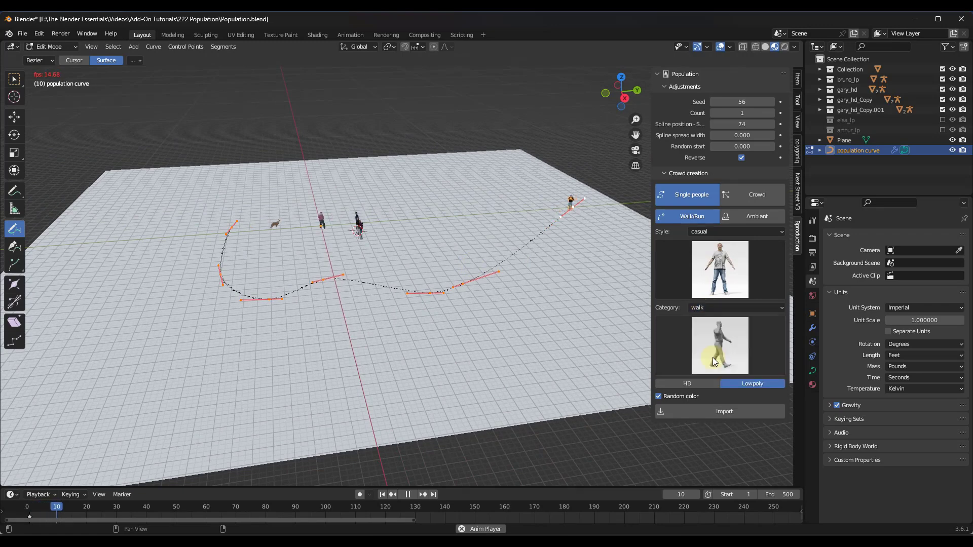
{"action": "left_click", "coordinate": [726, 345]}
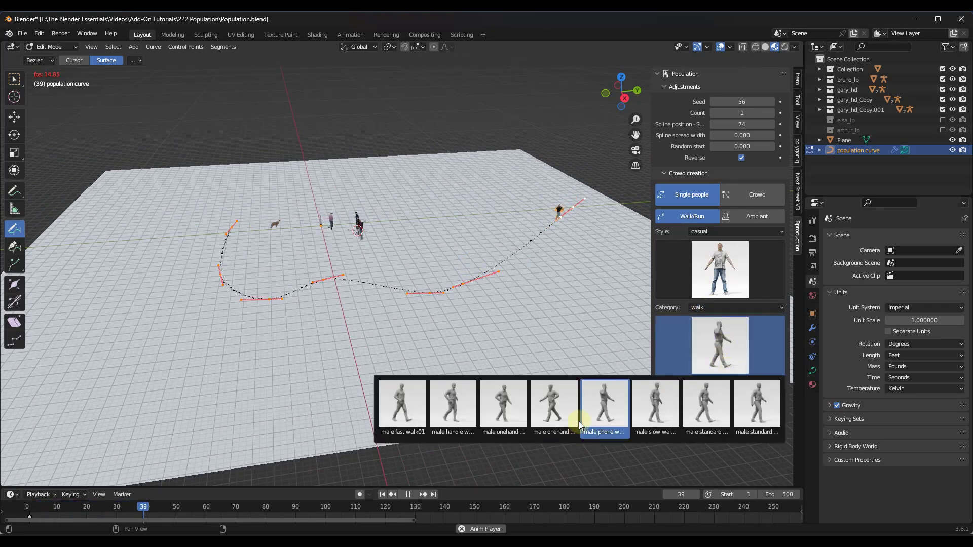
{"action": "left_click", "coordinate": [605, 403]}
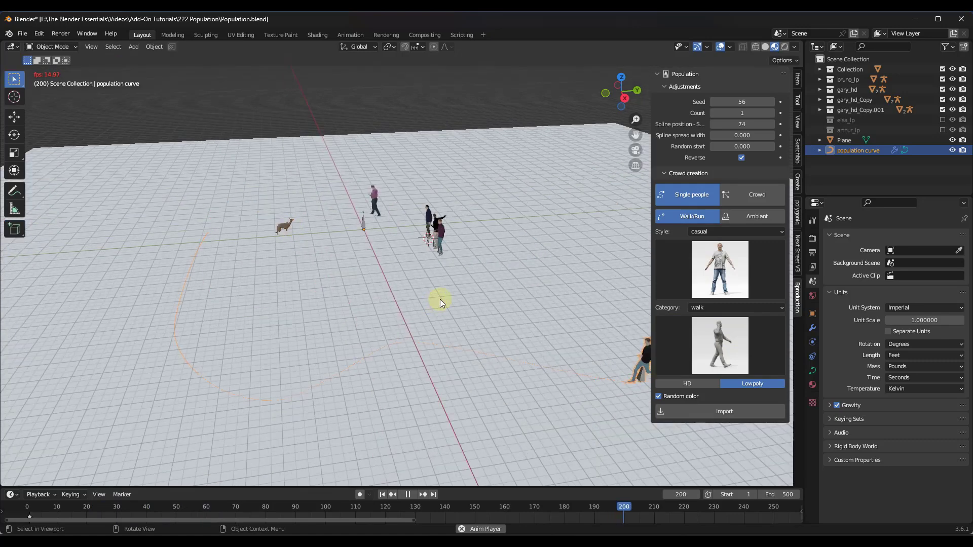
Step: Import john and draw a closed loop path on the ground plane around the standing characters and the animal
{"action": "left_click", "coordinate": [710, 411]}
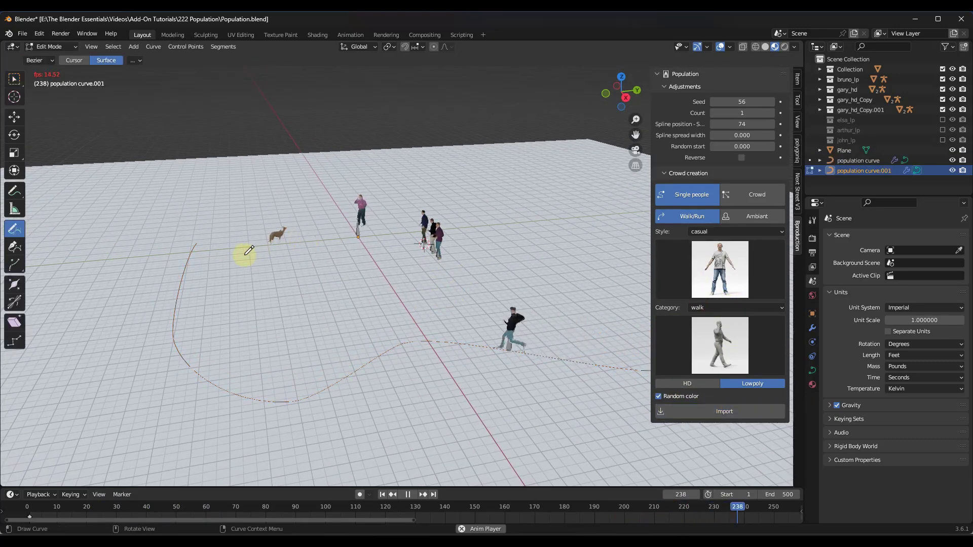
{"action": "mouse_move", "coordinate": [271, 266]}
{"action": "left_mouse_down"}
{"action": "mouse_move", "coordinate": [245, 239]}
{"action": "mouse_move", "coordinate": [267, 191]}
{"action": "mouse_move", "coordinate": [380, 187]}
{"action": "mouse_move", "coordinate": [450, 202]}
{"action": "mouse_move", "coordinate": [482, 259]}
{"action": "mouse_move", "coordinate": [423, 289]}
{"action": "left_mouse_up"}
{"action": "left_click_drag", "start_coordinate": [365, 284], "coordinate": [272, 267]}
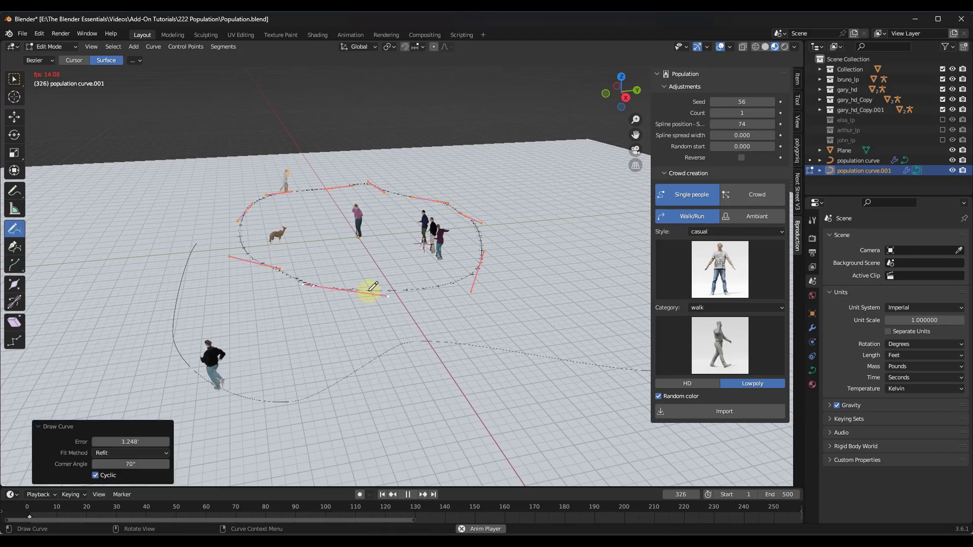
Step: Examine the phone-walking character up close along his loop path, and both moving characters from afar during playback
{"action": "scroll", "coordinate": [408, 254], "scroll_direction": "up", "scroll_amount": 6}
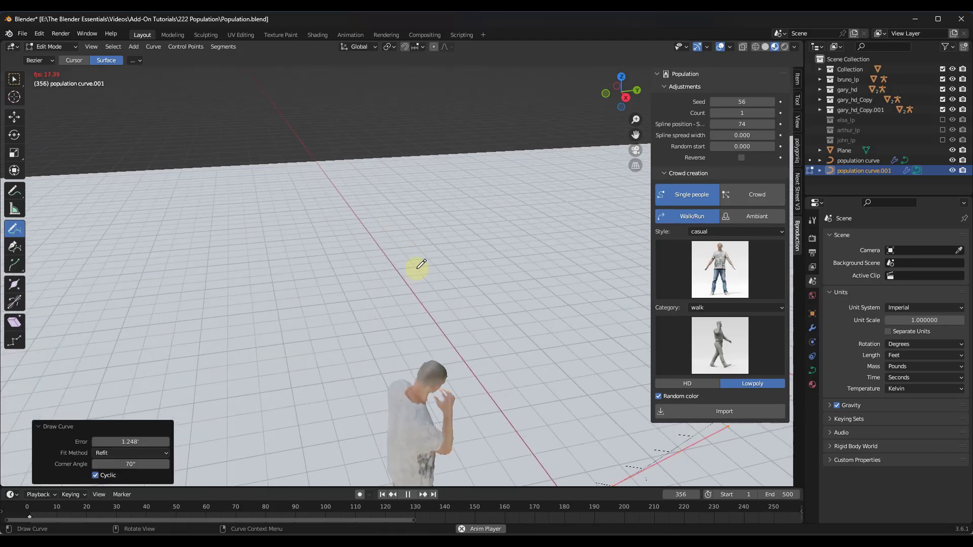
{"action": "scroll", "coordinate": [473, 354], "scroll_direction": "down", "scroll_amount": 5}
{"action": "middle_click_drag", "start_coordinate": [474, 354], "coordinate": [485, 337]}
{"action": "scroll", "coordinate": [464, 355], "scroll_direction": "up", "scroll_amount": 3}
{"action": "middle_click_drag", "start_coordinate": [446, 374], "coordinate": [589, 335]}
{"action": "scroll", "coordinate": [525, 383], "scroll_direction": "up", "scroll_amount": 2}
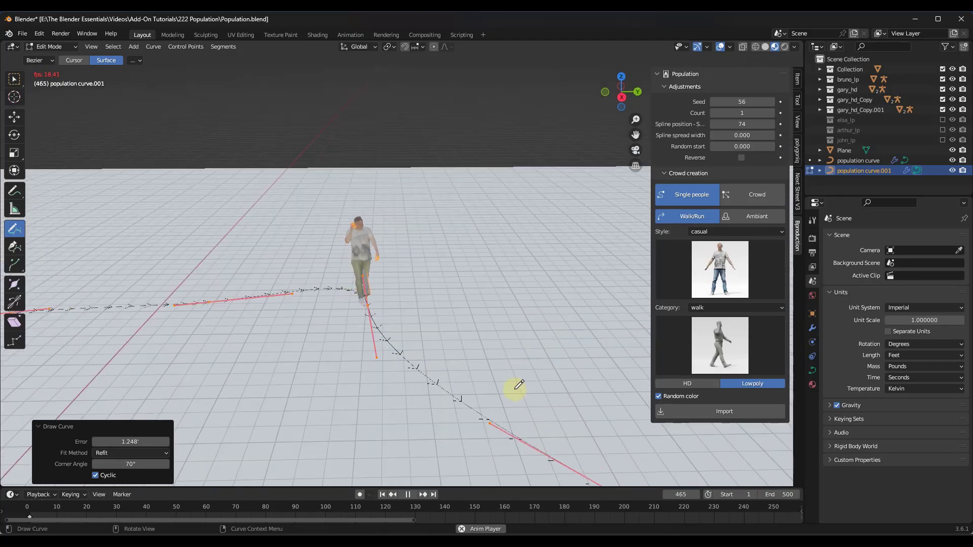
{"action": "middle_click_drag", "start_coordinate": [517, 391], "coordinate": [435, 297]}
{"action": "middle_click_drag", "start_coordinate": [348, 239], "coordinate": [467, 335]}
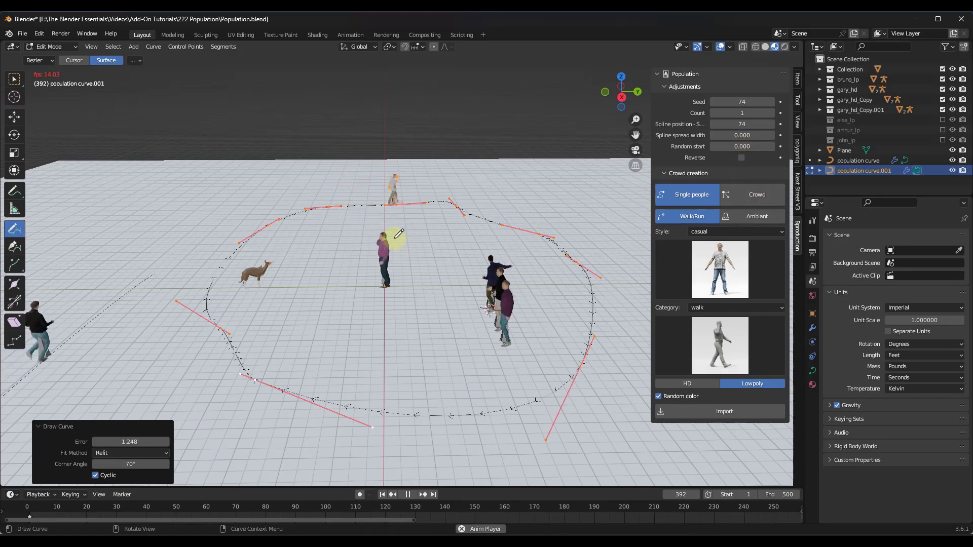
{"action": "scroll", "coordinate": [345, 203], "scroll_direction": "down", "scroll_amount": 3}
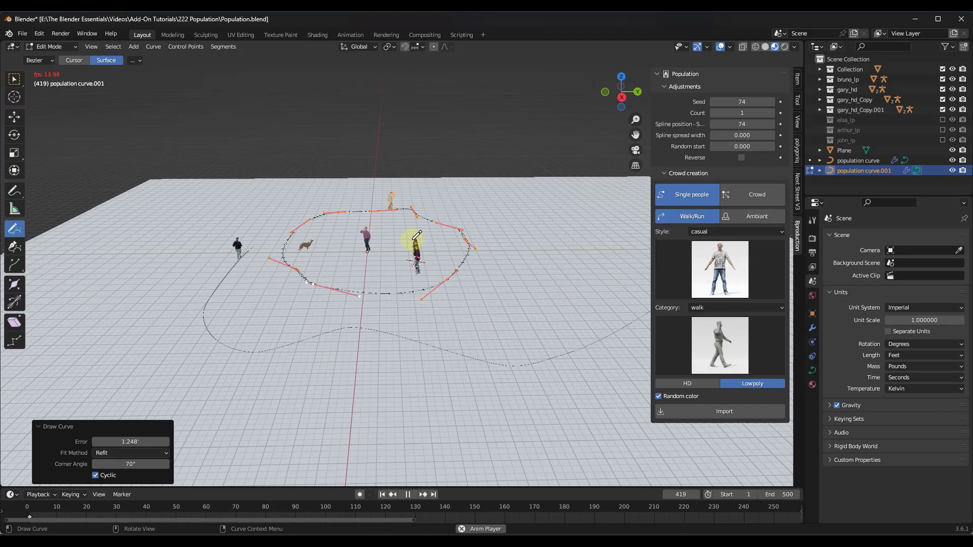
{"action": "scroll", "coordinate": [311, 215], "scroll_direction": "down", "scroll_amount": 4}
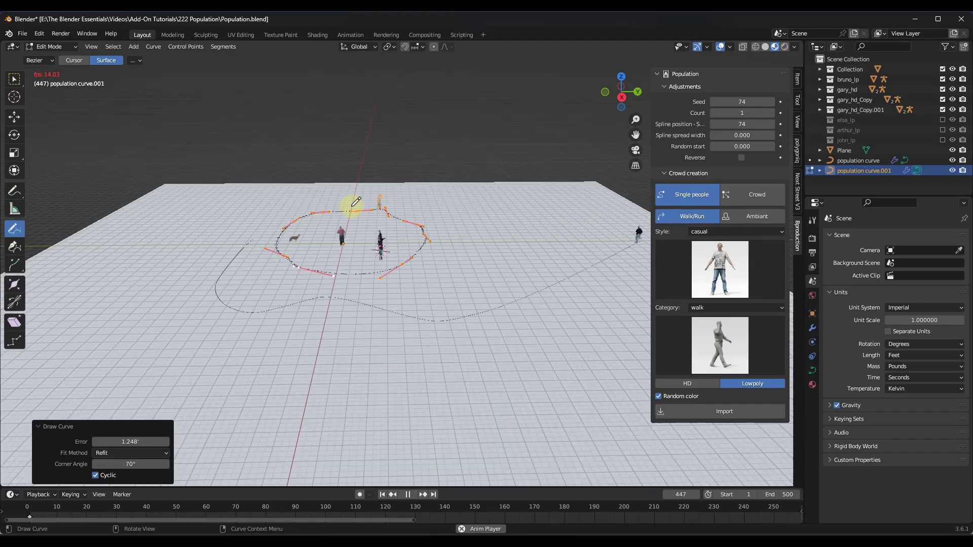
{"action": "scroll", "coordinate": [550, 205], "scroll_direction": "up", "scroll_amount": 2}
Step: Switch to Crowd creation in Classic Mode and pick the ground plane as the crowd's surface
{"action": "left_click", "coordinate": [737, 199]}
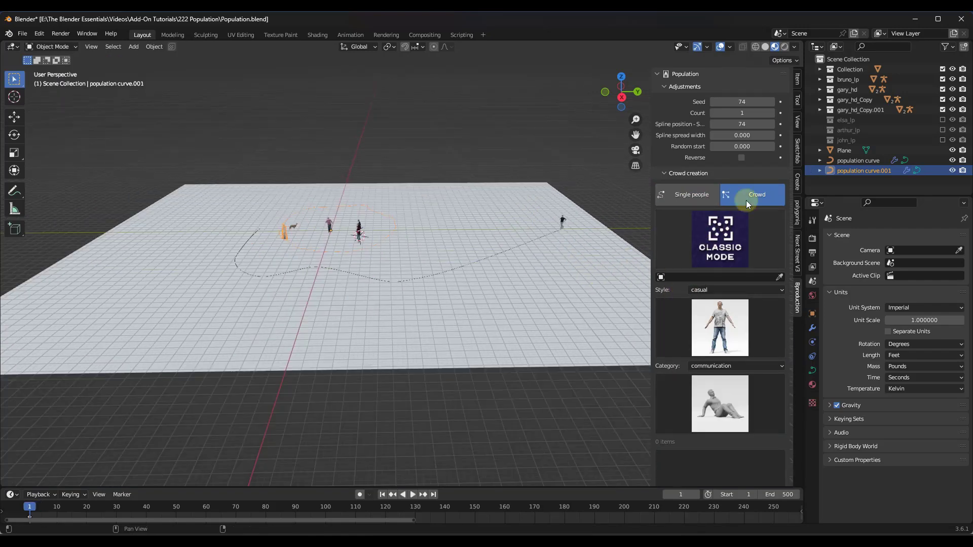
{"action": "left_click", "coordinate": [727, 226]}
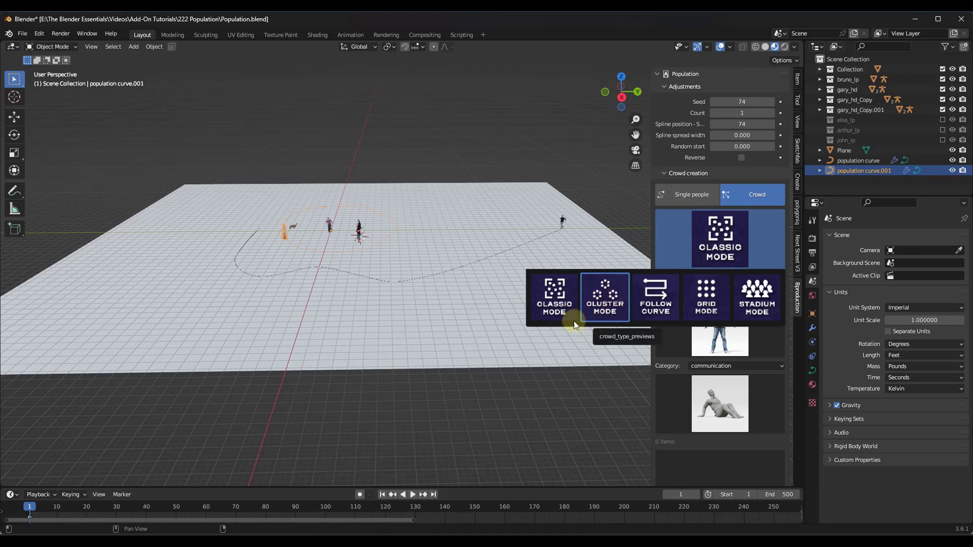
{"action": "left_click", "coordinate": [576, 307]}
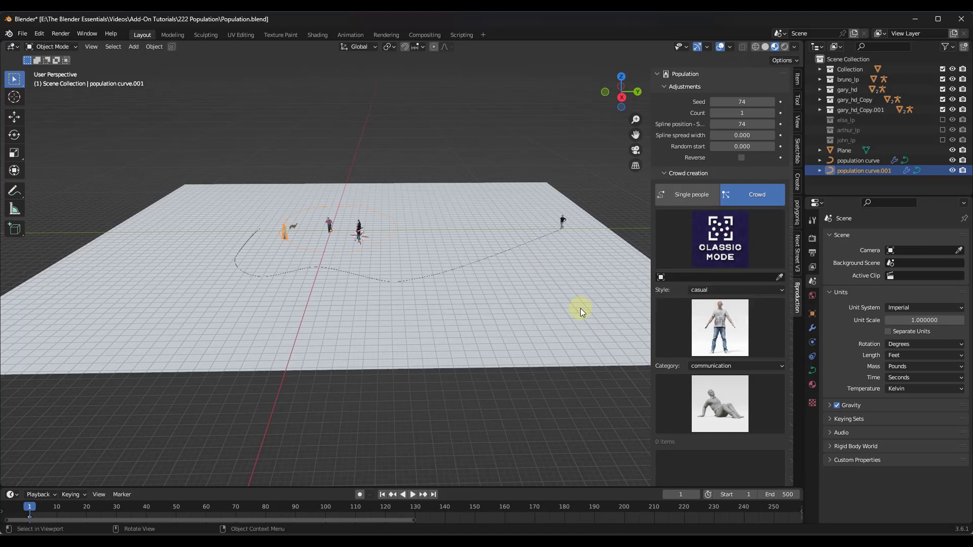
{"action": "left_click", "coordinate": [781, 275]}
{"action": "left_click", "coordinate": [527, 273]}
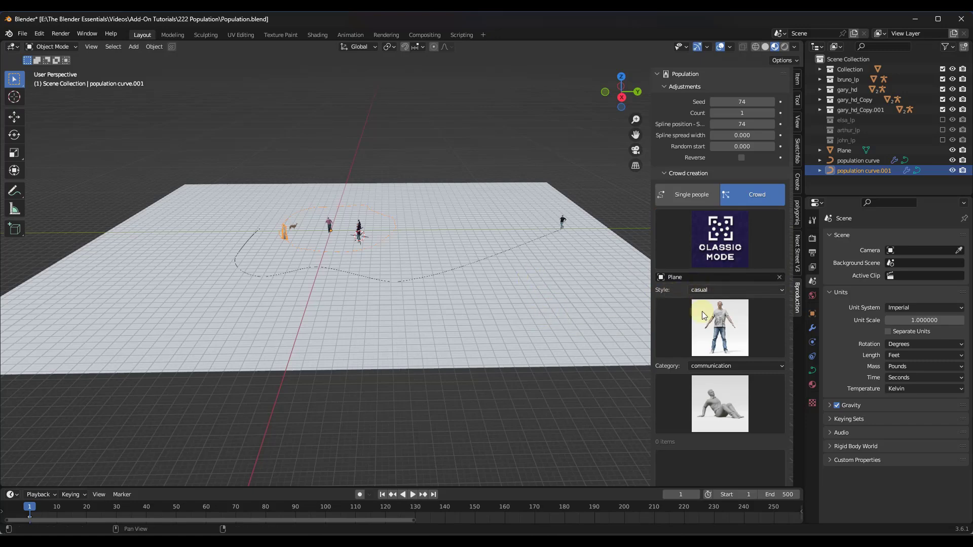
Step: Choose the audrey character from the business style for the crowd
{"action": "scroll", "coordinate": [714, 341], "scroll_direction": "down", "scroll_amount": 4}
{"action": "left_click", "coordinate": [720, 269]}
{"action": "left_click", "coordinate": [711, 218]}
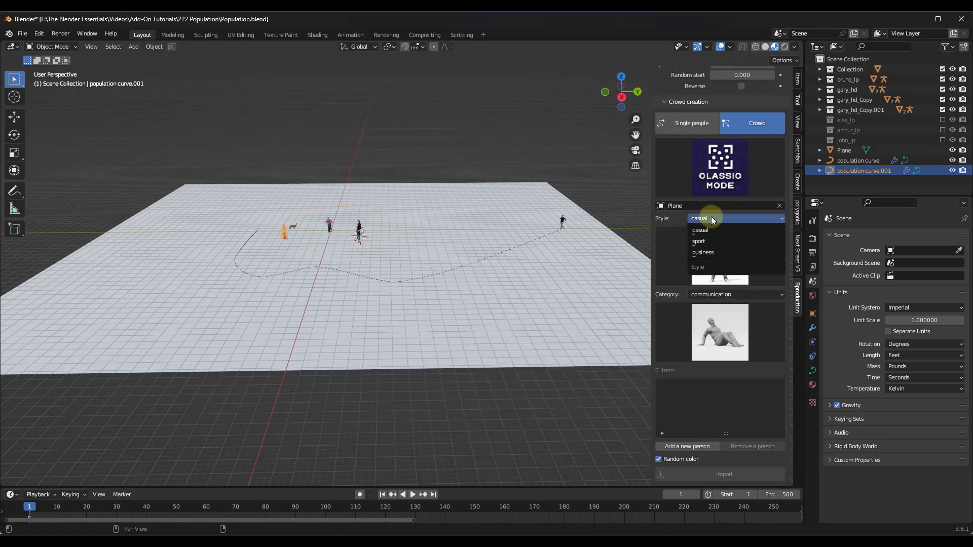
{"action": "left_click", "coordinate": [710, 252]}
{"action": "left_click", "coordinate": [713, 248]}
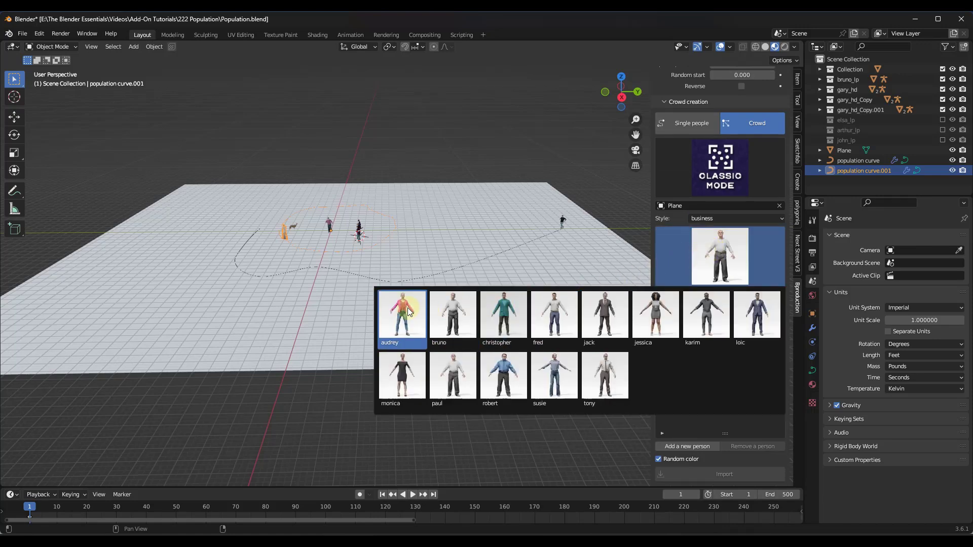
{"action": "left_click", "coordinate": [409, 308]}
Step: Add audrey with the floor_seated_talk01 animation to the crowd list and remove that entry again
{"action": "left_click", "coordinate": [685, 447]}
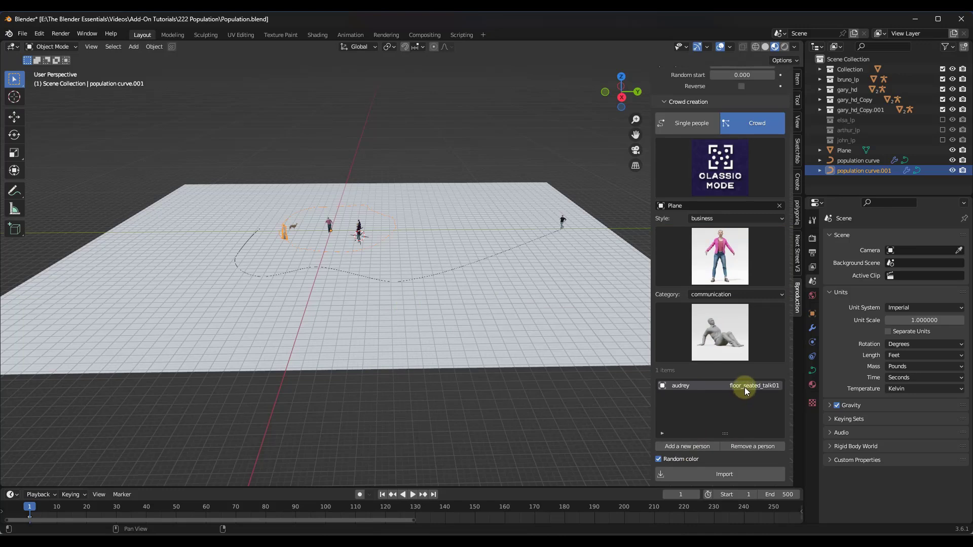
{"action": "left_click", "coordinate": [742, 448]}
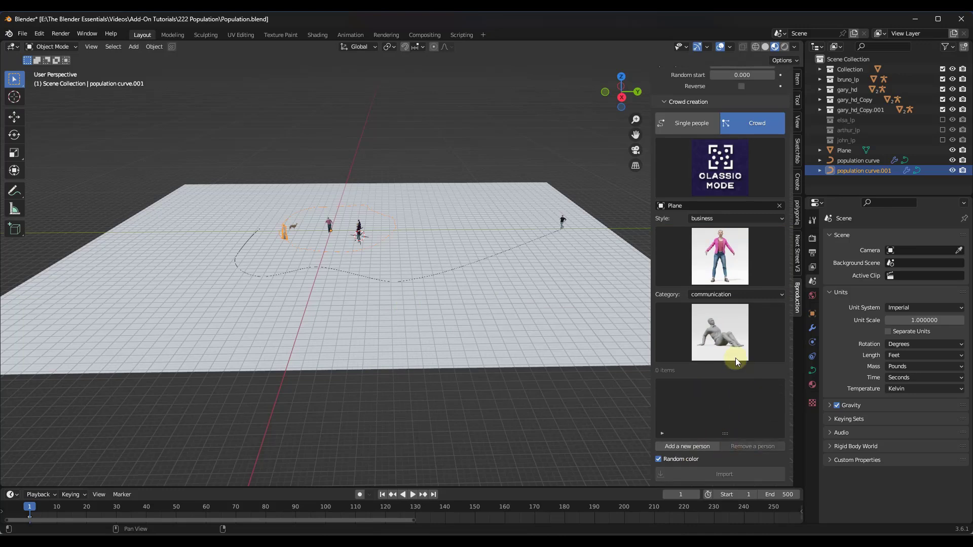
Step: Add the audrey character with the listen animation to the crowd list
{"action": "left_click", "coordinate": [718, 313]}
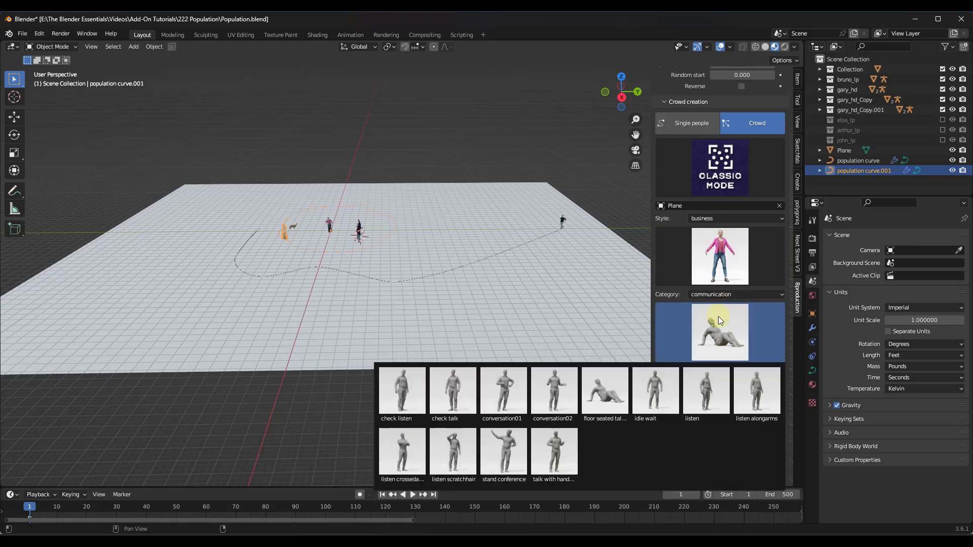
{"action": "left_click", "coordinate": [690, 391]}
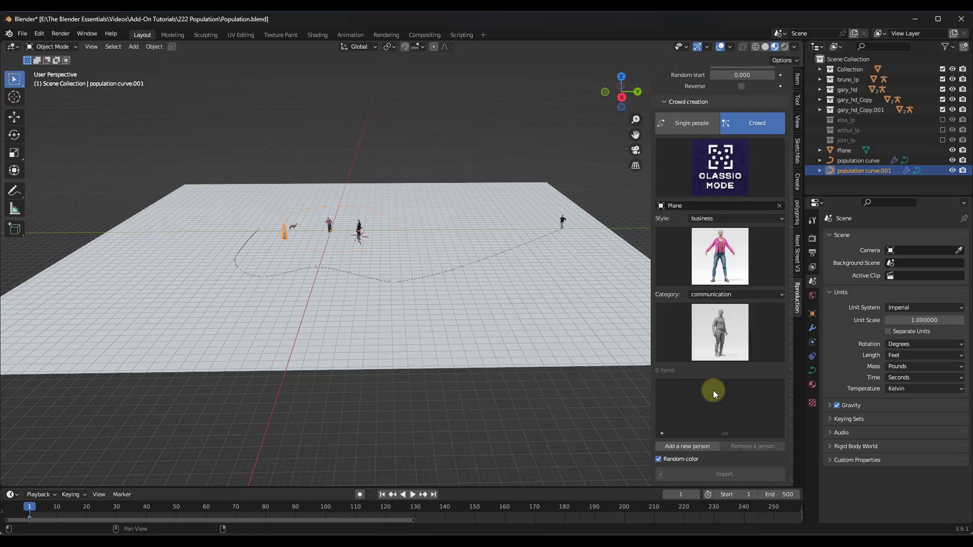
{"action": "left_click", "coordinate": [692, 447]}
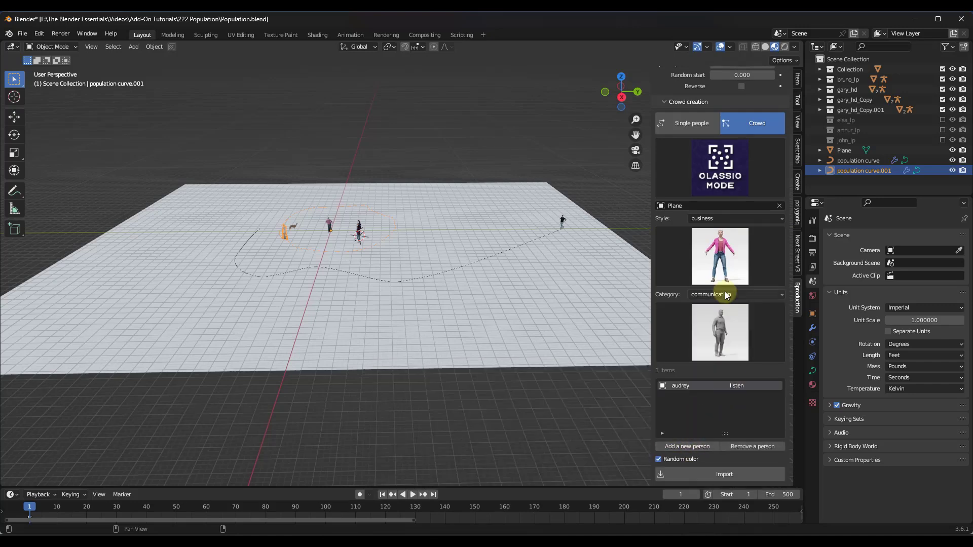
Step: Add the business-style jack character with the listen_crossedarms animation to the crowd list
{"action": "left_click", "coordinate": [719, 246]}
{"action": "left_click", "coordinate": [600, 319]}
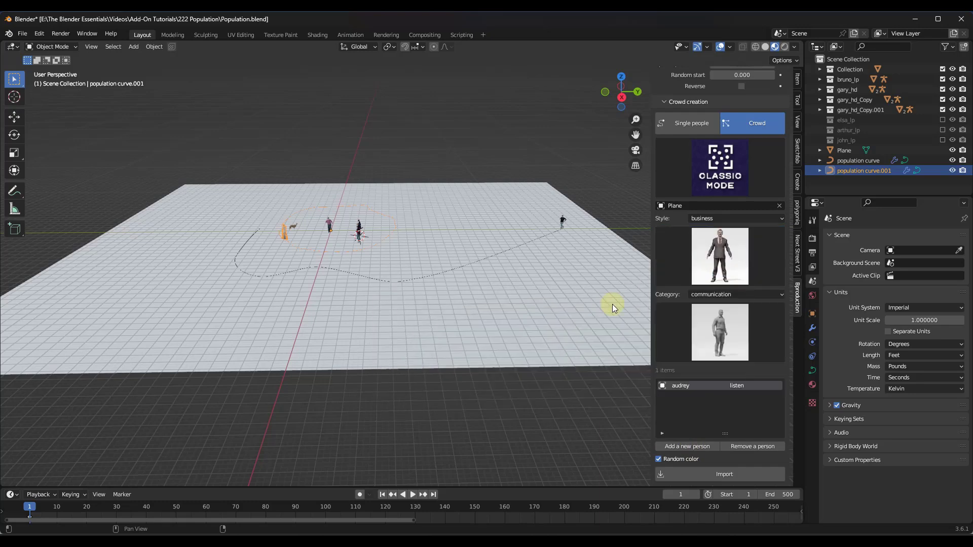
{"action": "left_click", "coordinate": [716, 322]}
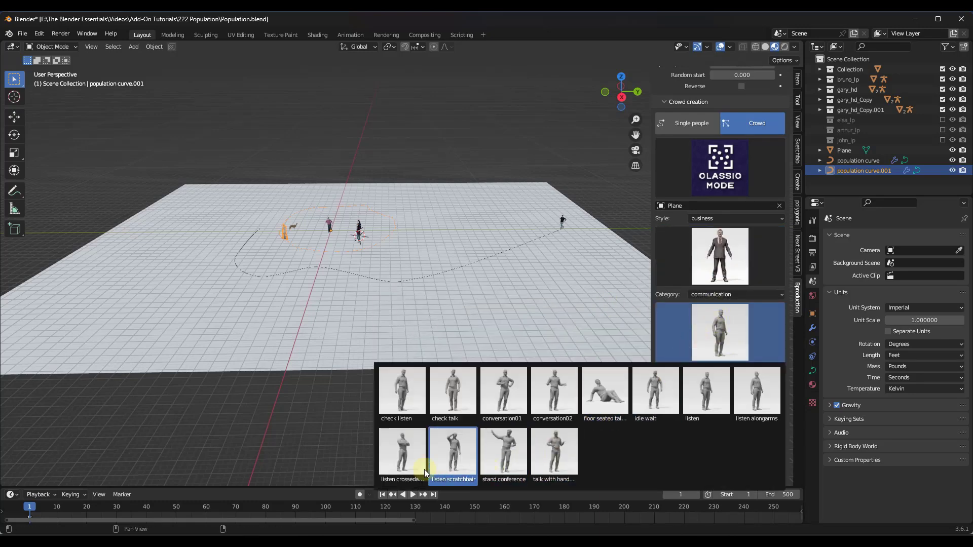
{"action": "left_click", "coordinate": [410, 451]}
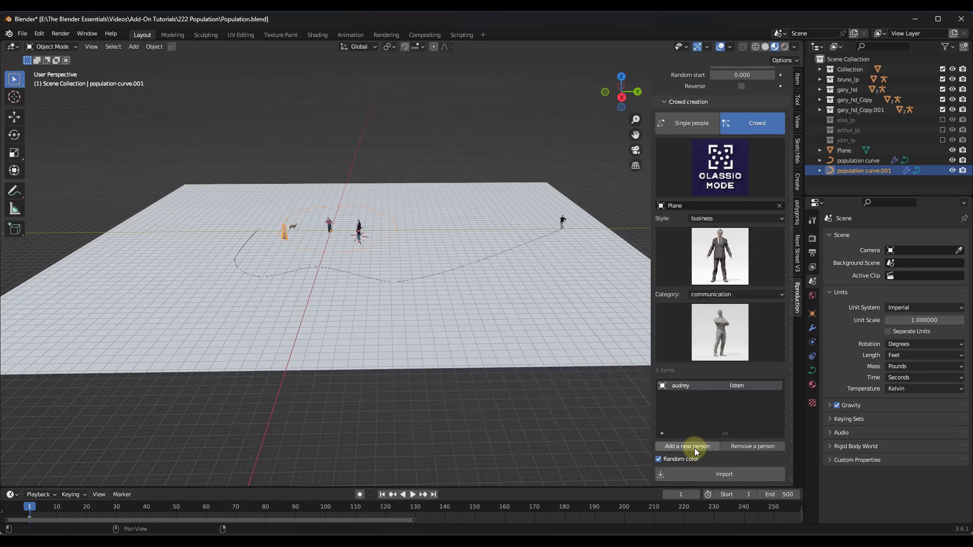
Step: Add the jessica character with the check_listen animation to the crowd list
{"action": "left_click", "coordinate": [722, 269]}
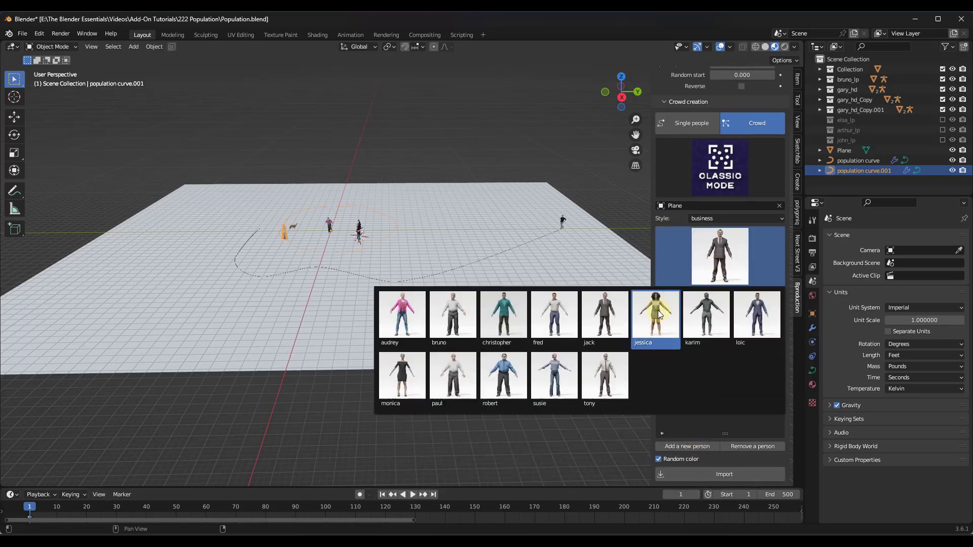
{"action": "left_click", "coordinate": [659, 314]}
{"action": "left_click", "coordinate": [718, 334]}
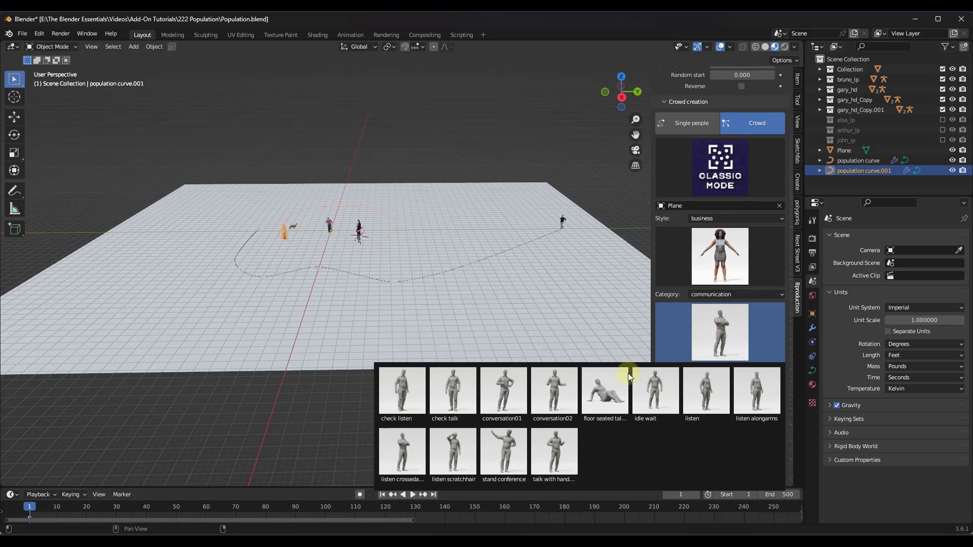
{"action": "left_click", "coordinate": [404, 390]}
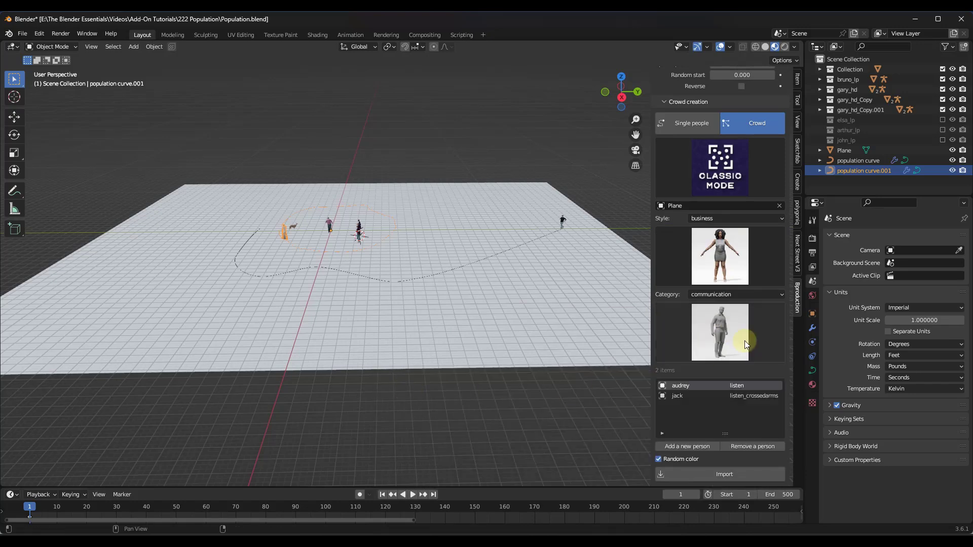
{"action": "left_click", "coordinate": [700, 447]}
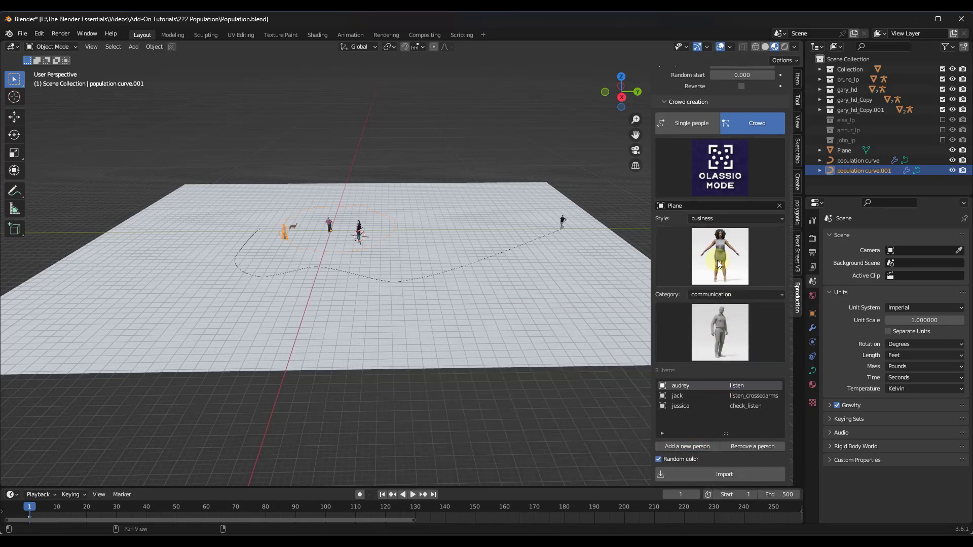
Step: Add the tony character with the talk_with_hands01 animation to the crowd list and import the crowd onto the ground plane
{"action": "left_click", "coordinate": [720, 256]}
{"action": "left_click", "coordinate": [604, 381]}
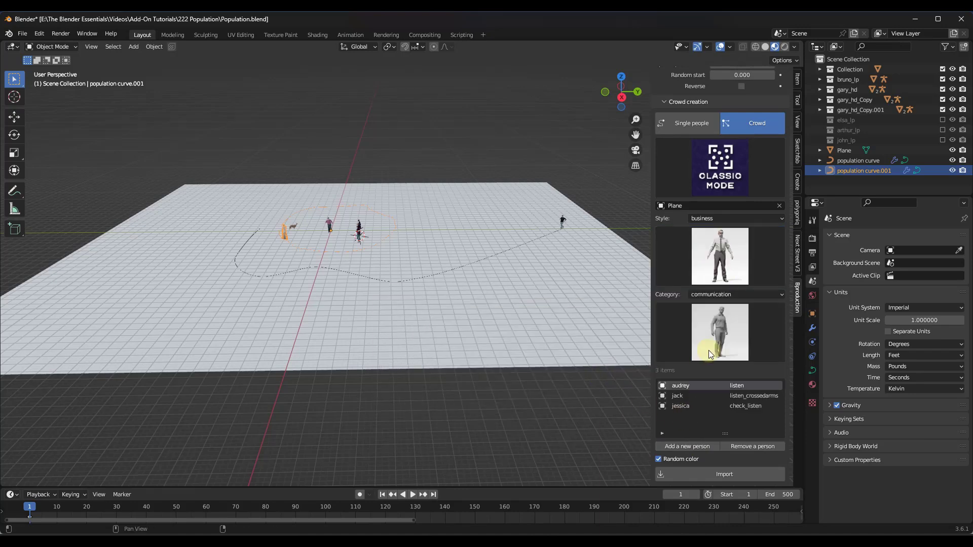
{"action": "left_click", "coordinate": [713, 347]}
{"action": "left_click", "coordinate": [552, 457]}
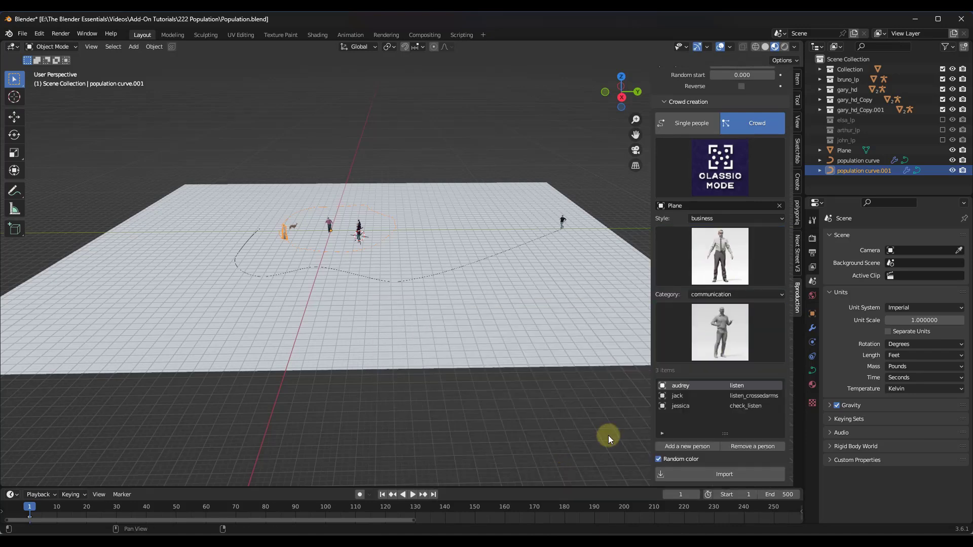
{"action": "scroll", "coordinate": [433, 245], "scroll_direction": "down", "scroll_amount": 3}
{"action": "mouse_move", "coordinate": [433, 245]}
{"action": "middle_mouse_down"}
{"action": "mouse_move", "coordinate": [422, 244]}
{"action": "mouse_move", "coordinate": [451, 248]}
{"action": "middle_mouse_up"}
{"action": "scroll", "coordinate": [421, 244], "scroll_direction": "up", "scroll_amount": 3}
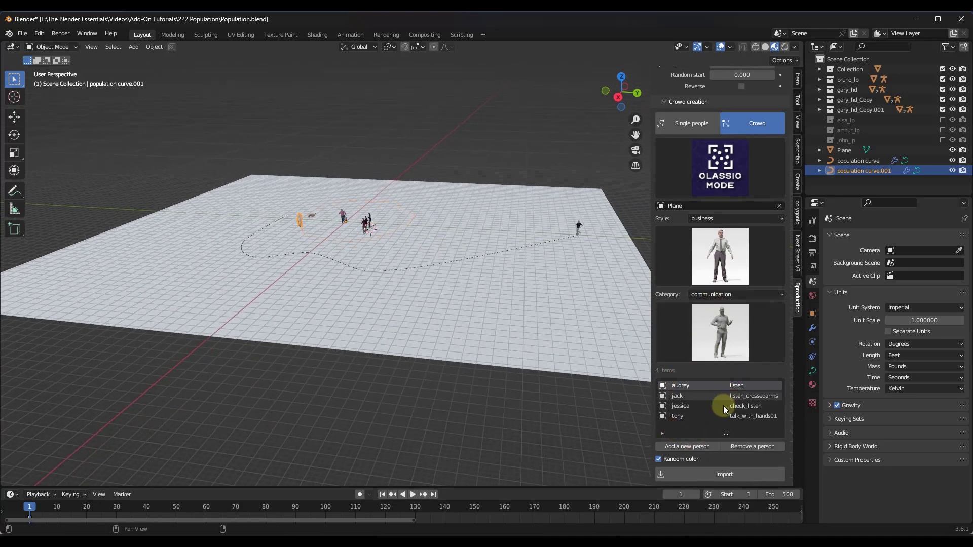
{"action": "left_click", "coordinate": [720, 476]}
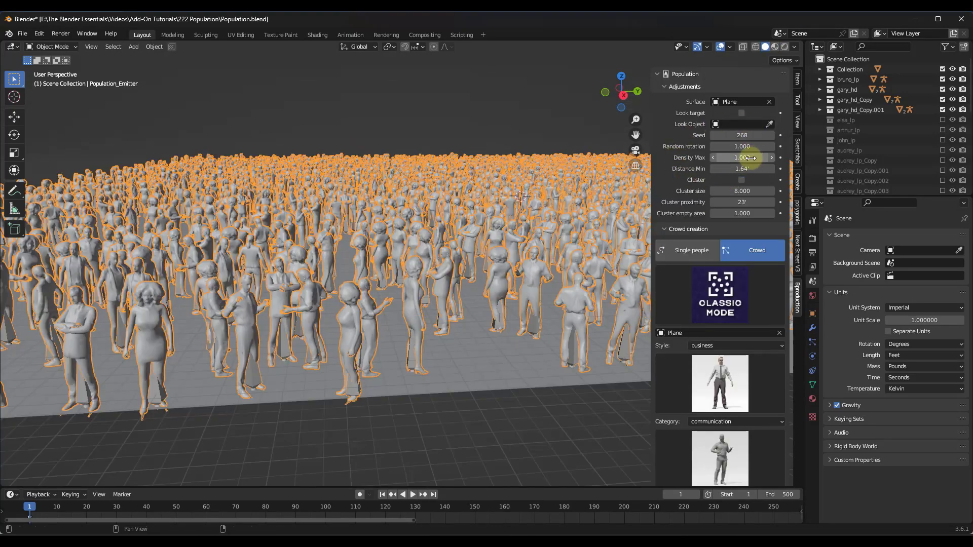
Step: Thin out the imported crowd by lowering Density Max to 0.150 and Distance Min to 0'
{"action": "left_click_drag", "start_coordinate": [751, 157], "coordinate": [734, 158]}
{"action": "left_click_drag", "start_coordinate": [494, 287], "coordinate": [428, 208]}
{"action": "middle_click_drag", "start_coordinate": [427, 233], "coordinate": [394, 221]}
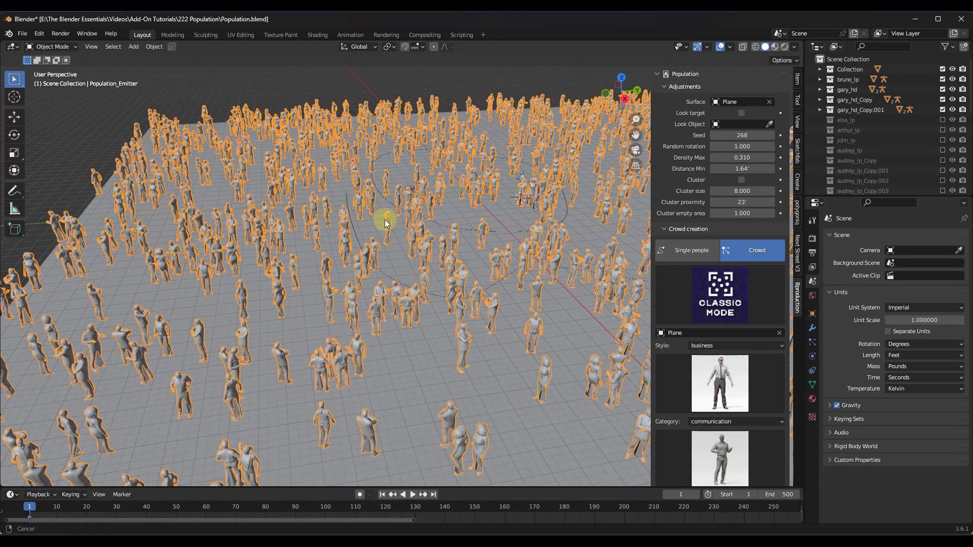
{"action": "middle_click_drag", "start_coordinate": [516, 218], "coordinate": [462, 251]}
{"action": "scroll", "coordinate": [464, 246], "scroll_direction": "up", "scroll_amount": 4}
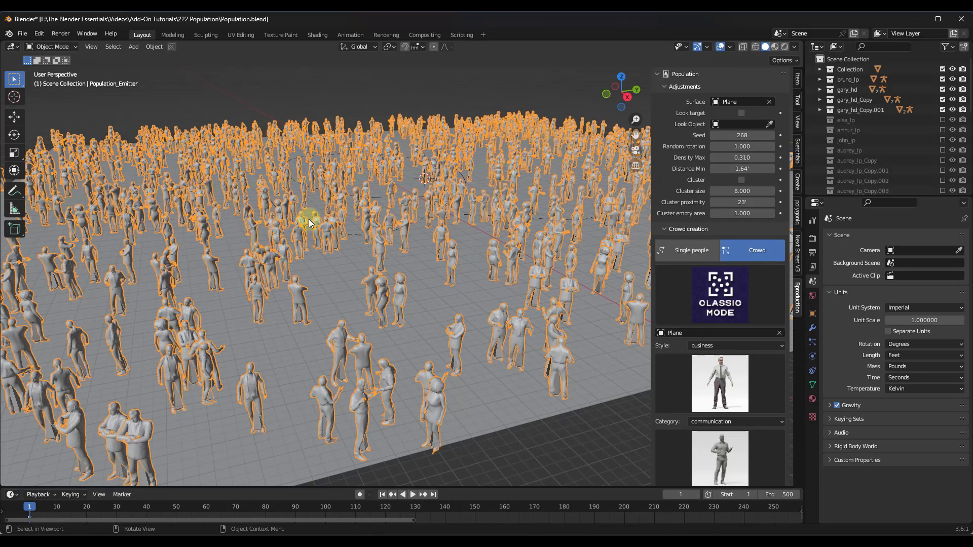
{"action": "left_click_drag", "start_coordinate": [743, 157], "coordinate": [488, 286]}
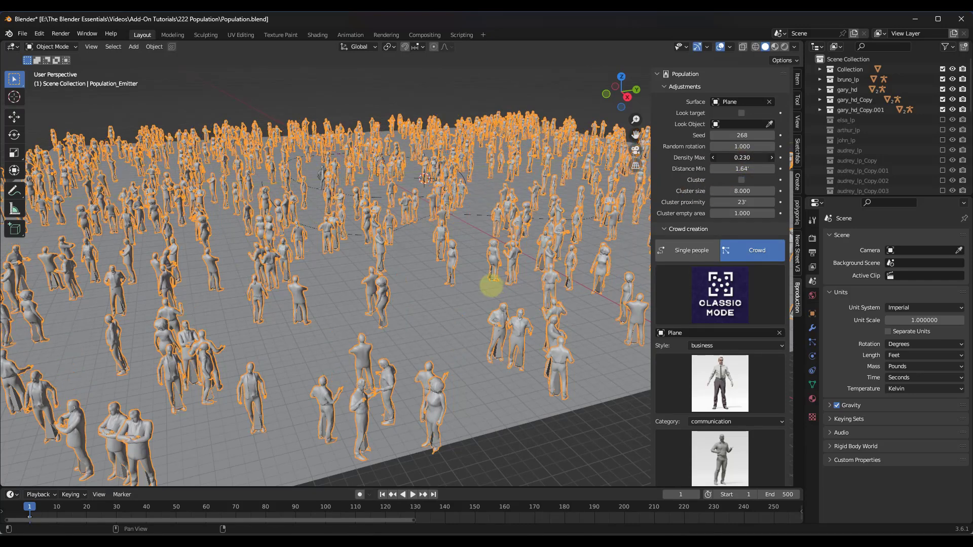
{"action": "mouse_move", "coordinate": [500, 191]}
{"action": "middle_mouse_down"}
{"action": "mouse_move", "coordinate": [482, 200]}
{"action": "mouse_move", "coordinate": [501, 203]}
{"action": "middle_mouse_up"}
{"action": "left_click_drag", "start_coordinate": [737, 168], "coordinate": [440, 200]}
{"action": "middle_click_drag", "start_coordinate": [440, 200], "coordinate": [419, 244]}
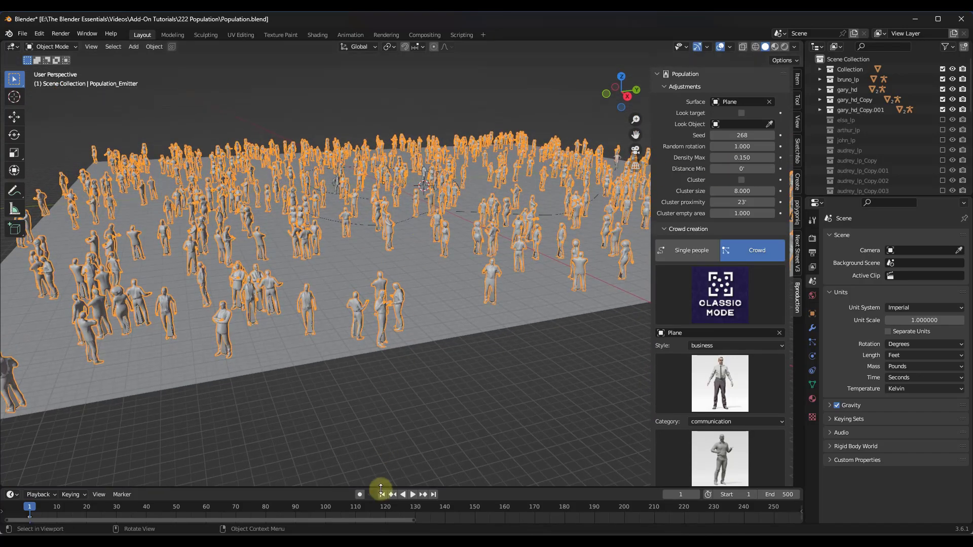
Step: Play the crowd animation, view the figures up close, and switch the viewport to Material Preview shading
{"action": "left_click", "coordinate": [413, 495]}
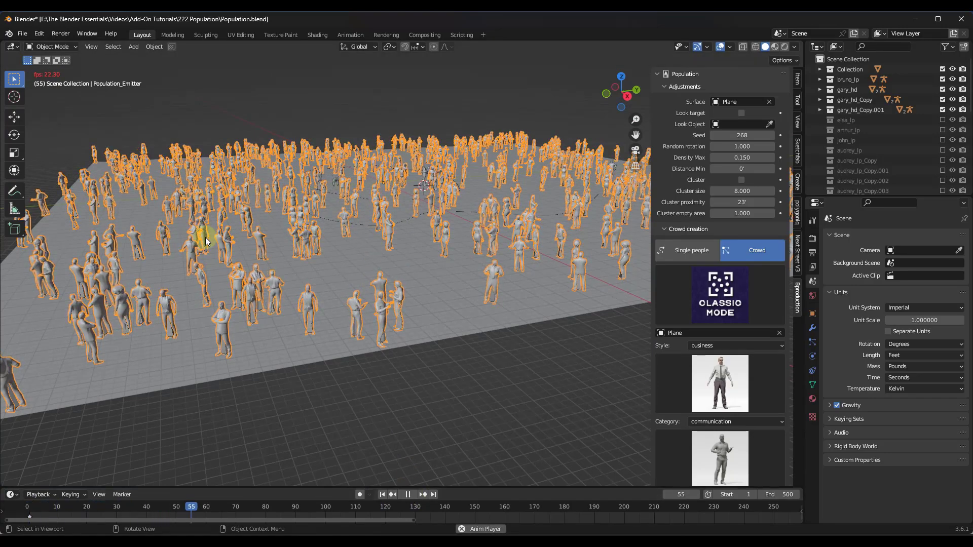
{"action": "scroll", "coordinate": [261, 214], "scroll_direction": "up", "scroll_amount": 5}
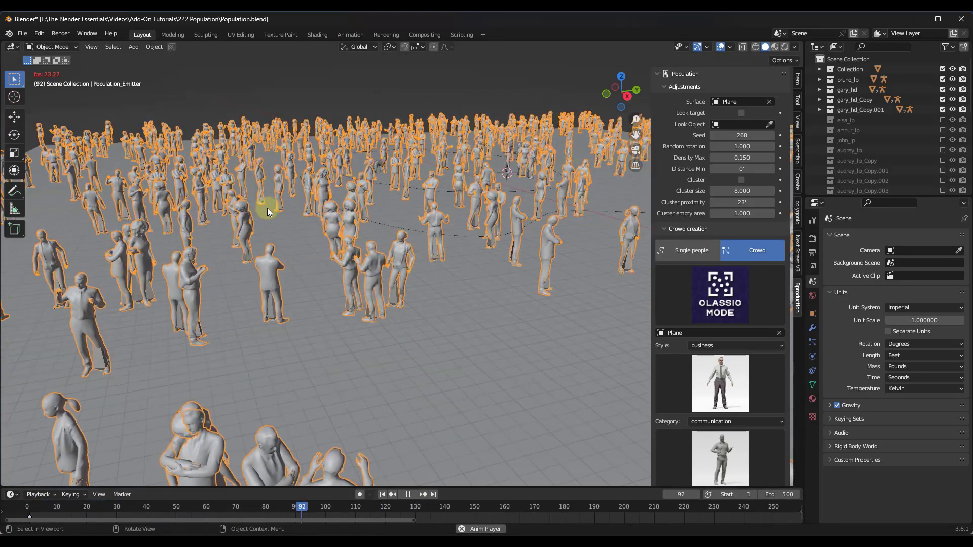
{"action": "scroll", "coordinate": [268, 205], "scroll_direction": "down", "scroll_amount": 2}
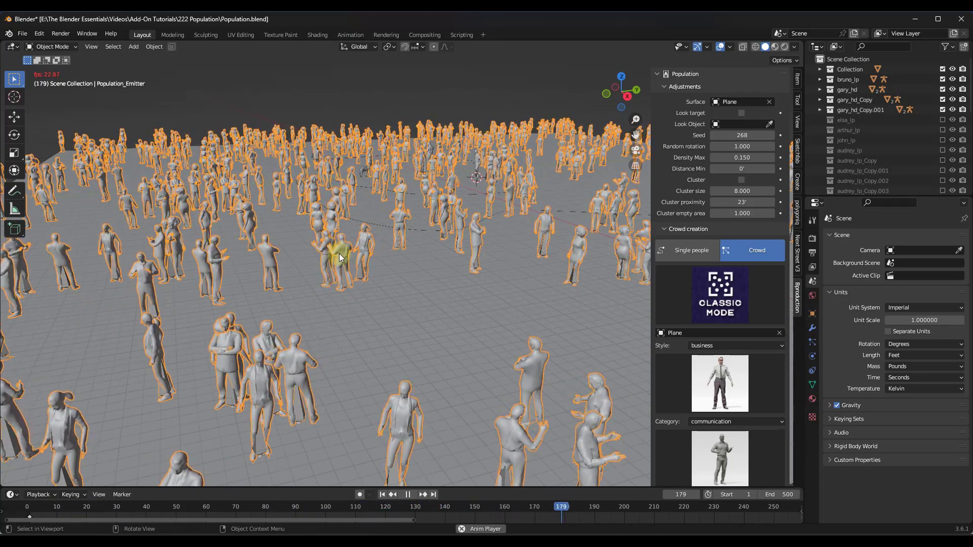
{"action": "left_click", "coordinate": [776, 47]}
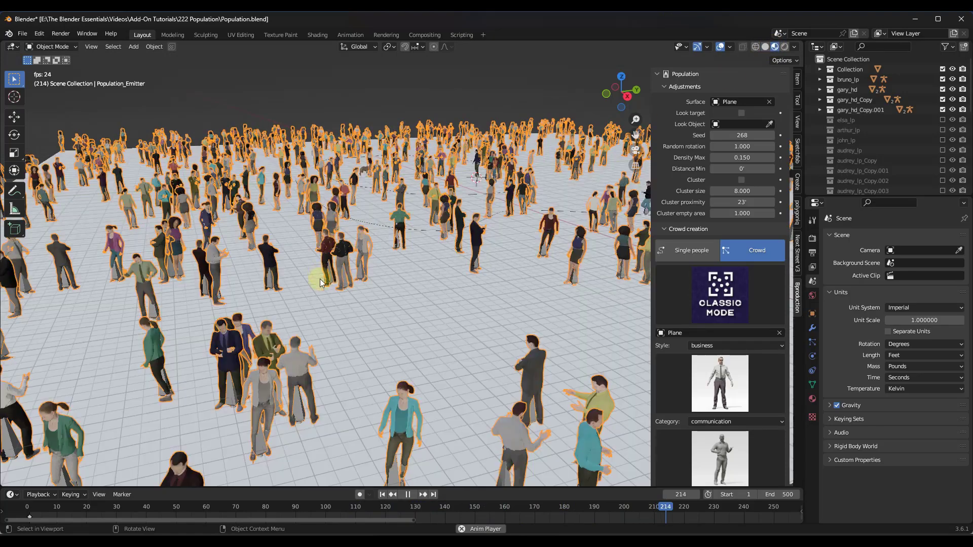
Step: Change the crowd's Seed to 281 and enable Cluster distribution
{"action": "left_click_drag", "start_coordinate": [722, 140], "coordinate": [743, 135]}
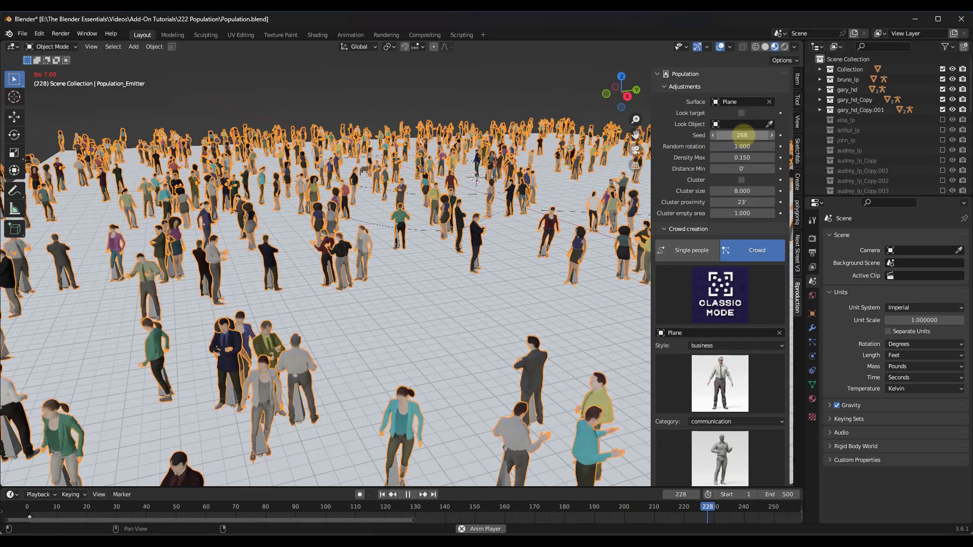
{"action": "left_click_drag", "start_coordinate": [526, 262], "coordinate": [516, 264]}
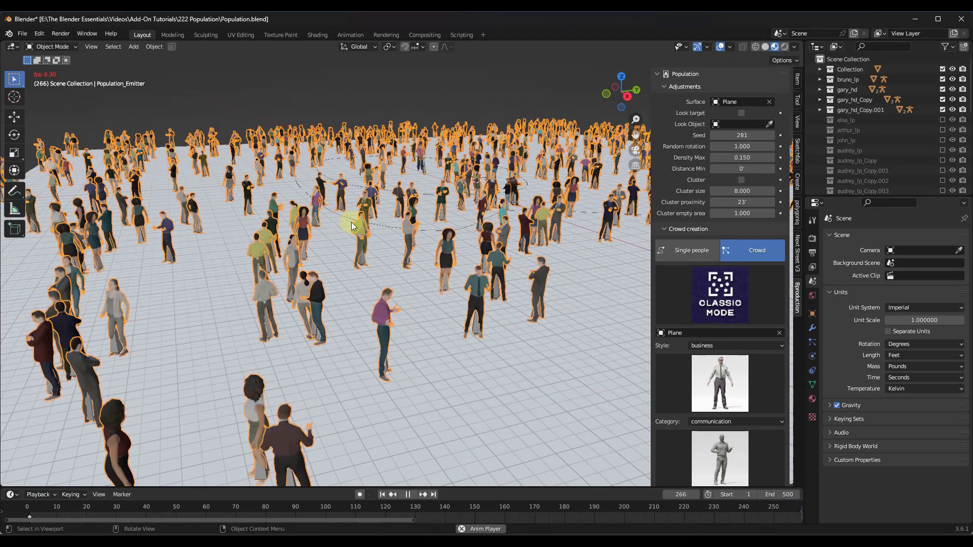
{"action": "left_click", "coordinate": [742, 180]}
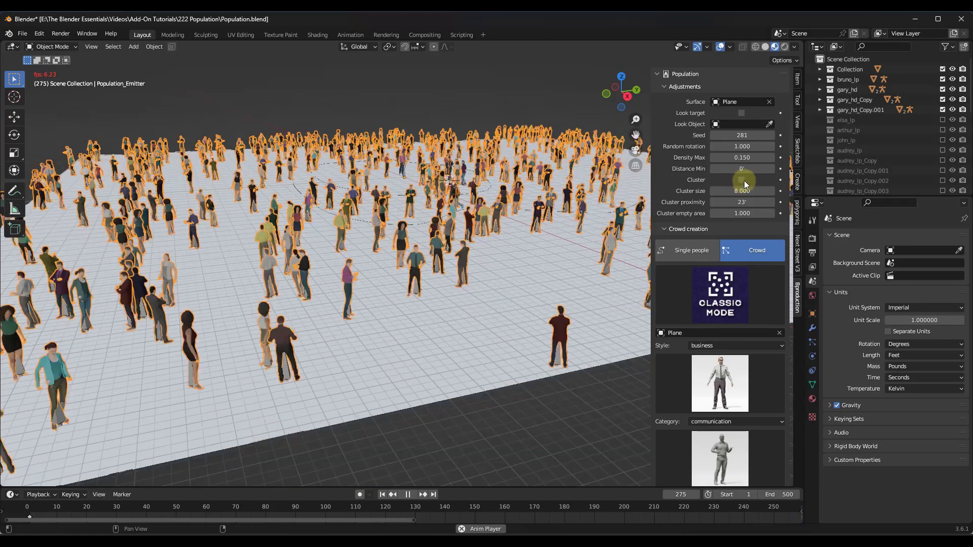
{"action": "middle_click_drag", "start_coordinate": [436, 203], "coordinate": [648, 182]}
Step: Raise the clustered crowd's Density Max to 0.400 and adjust its Cluster proximity
{"action": "left_click_drag", "start_coordinate": [737, 159], "coordinate": [760, 158]}
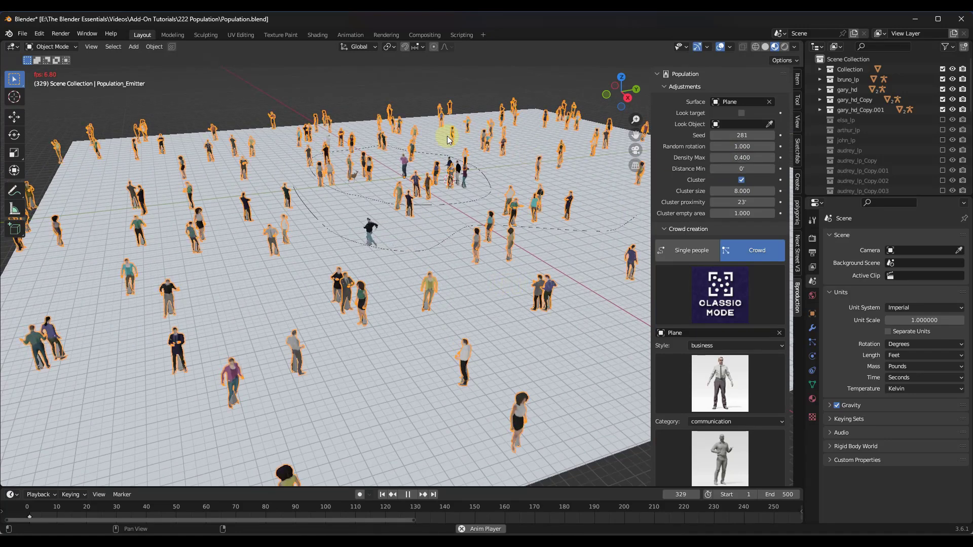
{"action": "left_click_drag", "start_coordinate": [513, 319], "coordinate": [393, 322]}
{"action": "left_click_drag", "start_coordinate": [742, 203], "coordinate": [599, 331]}
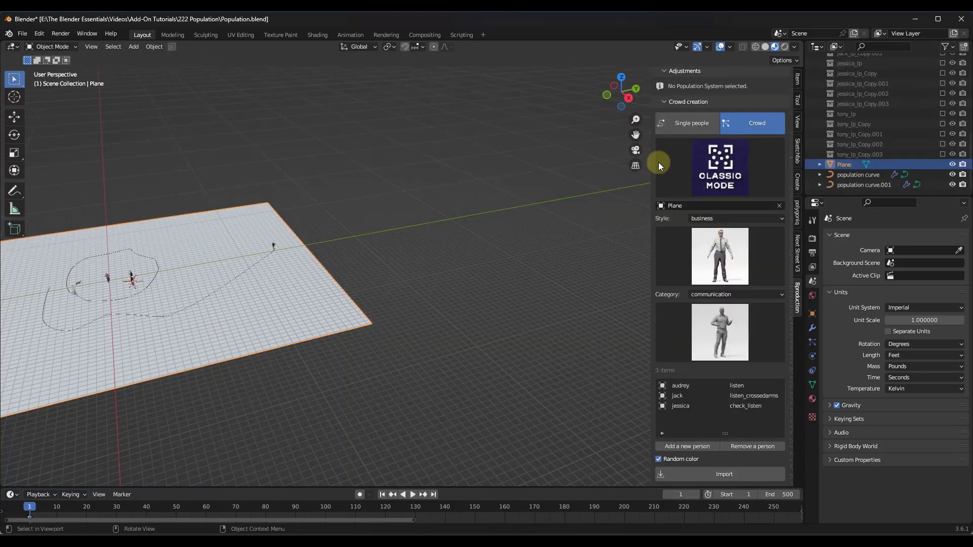
Step: Place the 3D cursor beside the ground plane, add a new plane there, and scale it up by about 10
{"action": "left_click", "coordinate": [720, 165]}
{"action": "right_click_drag", "start_coordinate": [364, 241], "coordinate": [412, 224], "text": "shift"}
{"action": "key", "text": "shift+a"}
{"action": "left_click", "coordinate": [460, 226]}
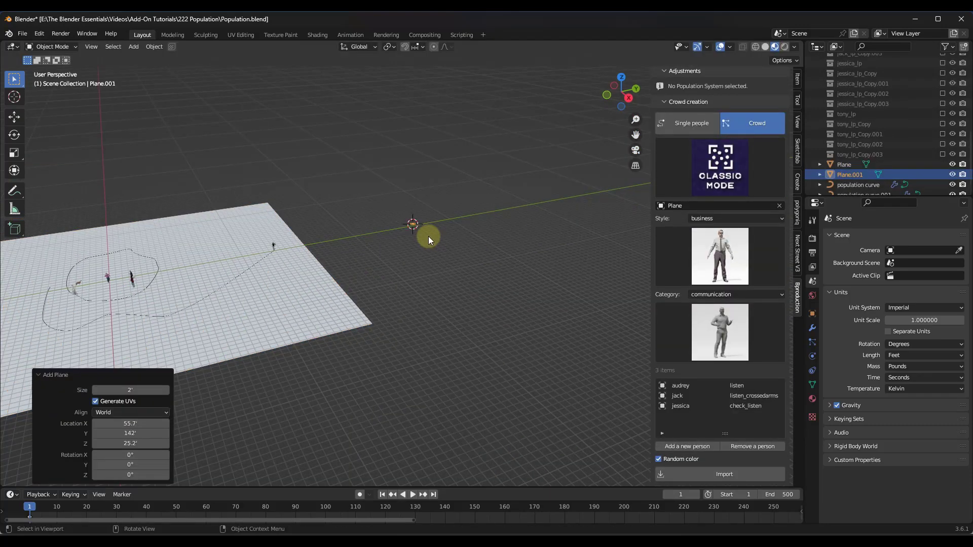
{"action": "key", "text": "s"}
{"action": "left_click", "coordinate": [549, 256]}
{"action": "key", "text": "KP_Decimal"}
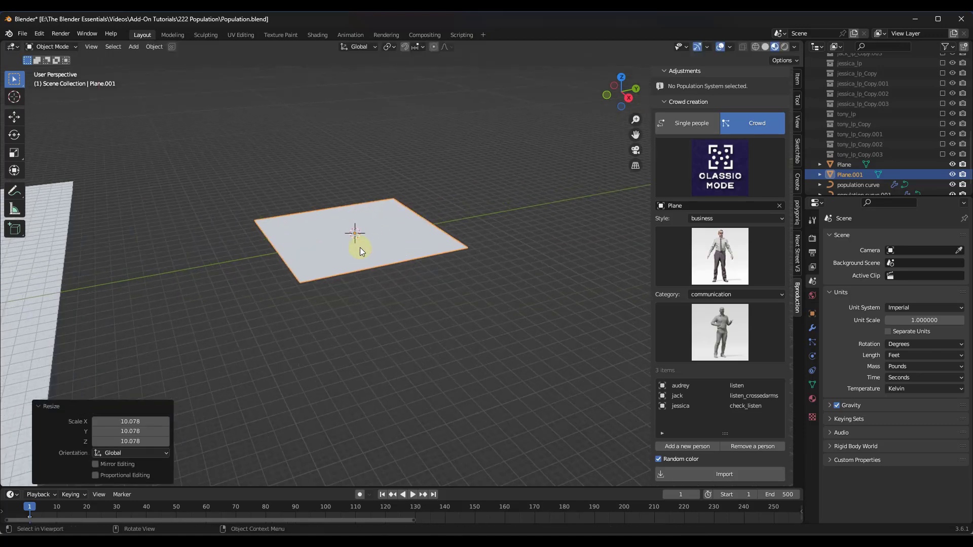
{"action": "scroll", "coordinate": [360, 251], "scroll_direction": "up", "scroll_amount": 3}
Step: Apply the new plane's rotation and scale
{"action": "left_click", "coordinate": [155, 47]}
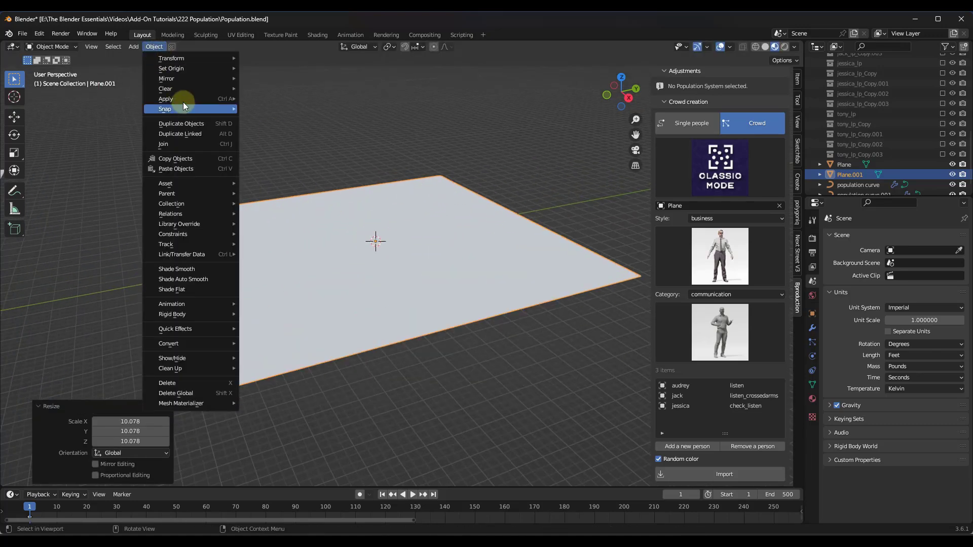
{"action": "mouse_move", "coordinate": [226, 100]}
{"action": "left_click", "coordinate": [266, 139]}
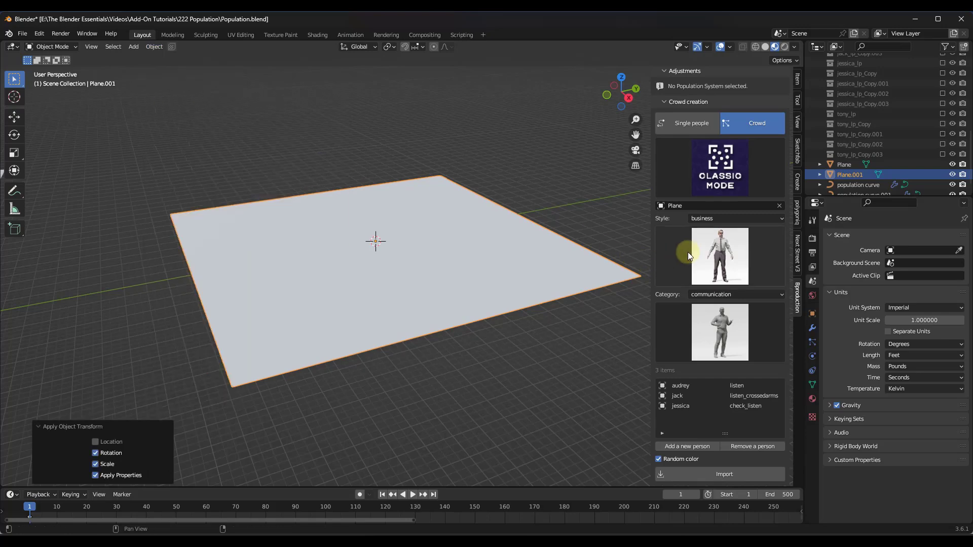
Step: Switch the crowd type to Cluster Mode and set the character style to casual
{"action": "left_click", "coordinate": [712, 178]}
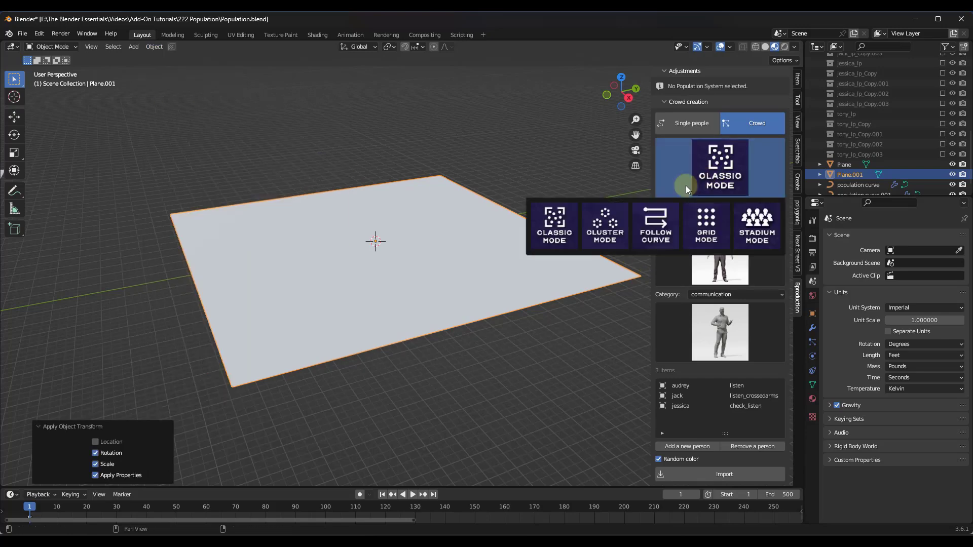
{"action": "left_click", "coordinate": [604, 229]}
{"action": "mouse_move", "coordinate": [516, 231]}
{"action": "middle_mouse_down"}
{"action": "mouse_move", "coordinate": [465, 239]}
{"action": "mouse_move", "coordinate": [525, 243]}
{"action": "middle_mouse_up"}
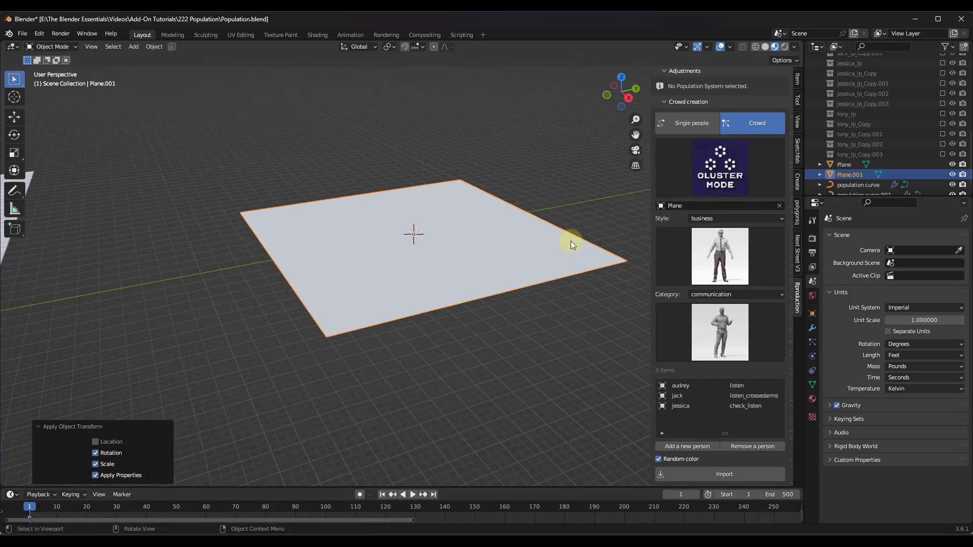
{"action": "left_click", "coordinate": [715, 246]}
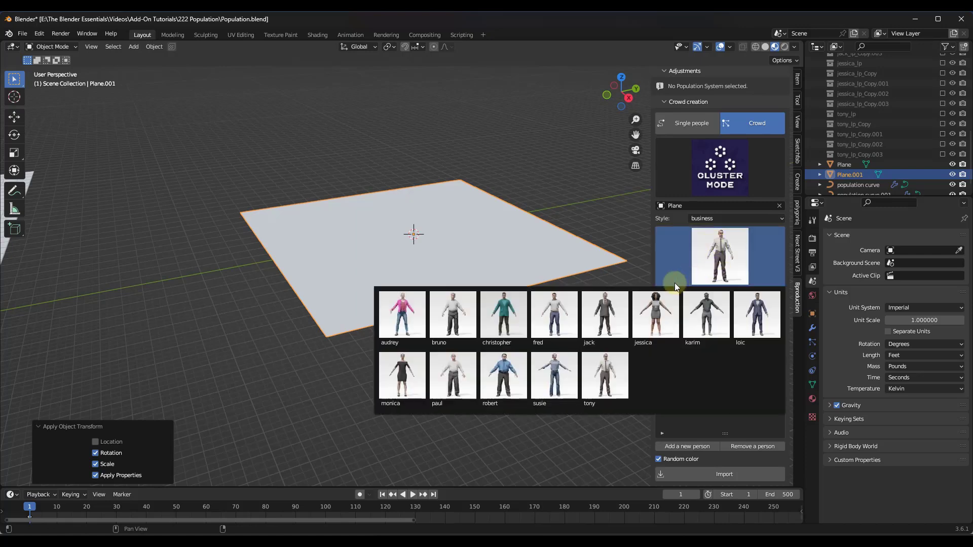
{"action": "left_click", "coordinate": [716, 218]}
{"action": "left_click", "coordinate": [709, 233]}
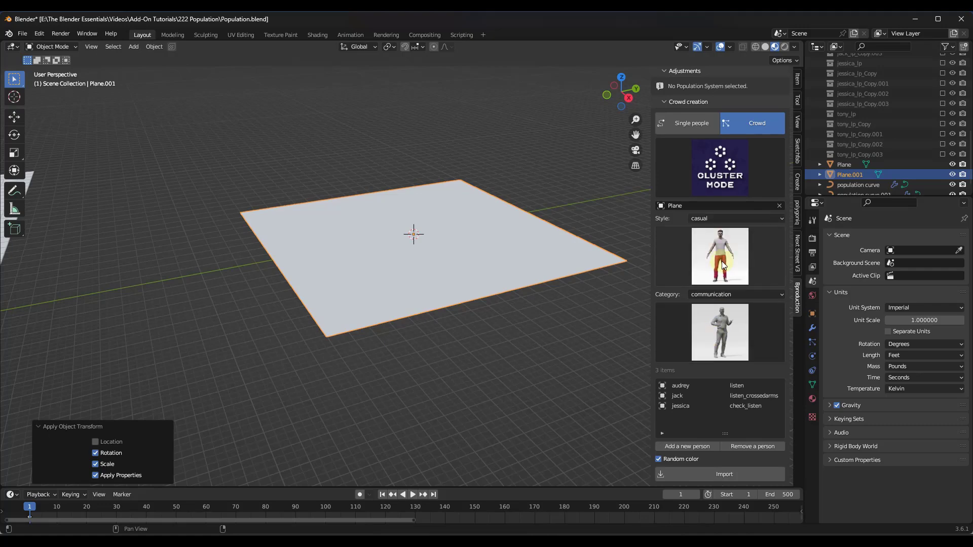
Step: Add a casual character with a working-category pose to the Cluster Mode people list and import the crowd
{"action": "left_click", "coordinate": [722, 260]}
{"action": "left_click", "coordinate": [550, 449]}
{"action": "left_click", "coordinate": [730, 295]}
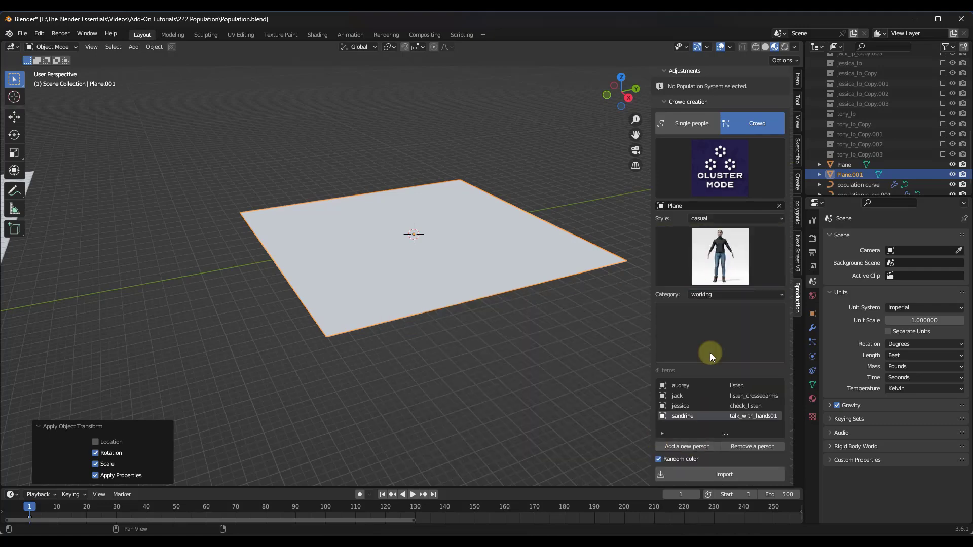
{"action": "left_click", "coordinate": [710, 351]}
{"action": "scroll", "coordinate": [540, 241], "scroll_direction": "up", "scroll_amount": 4}
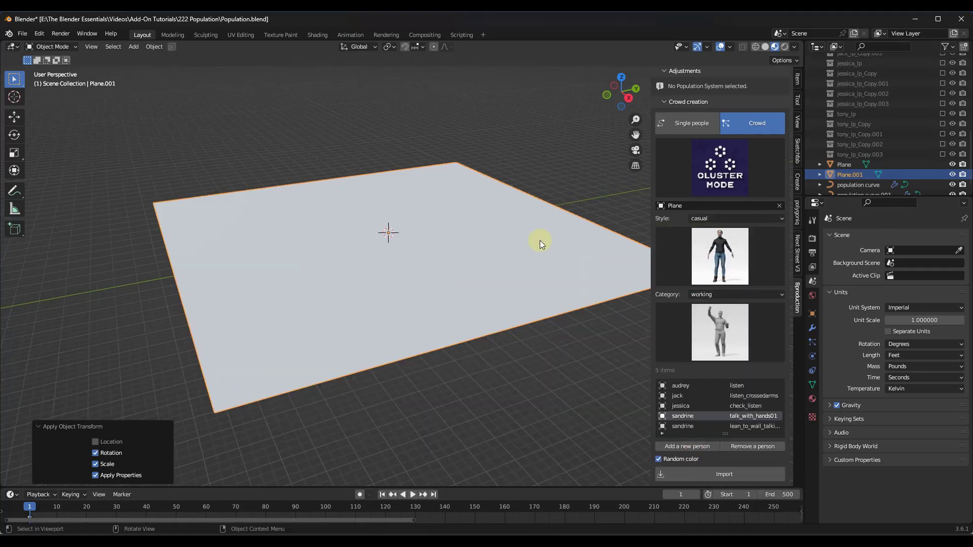
{"action": "left_click", "coordinate": [717, 472]}
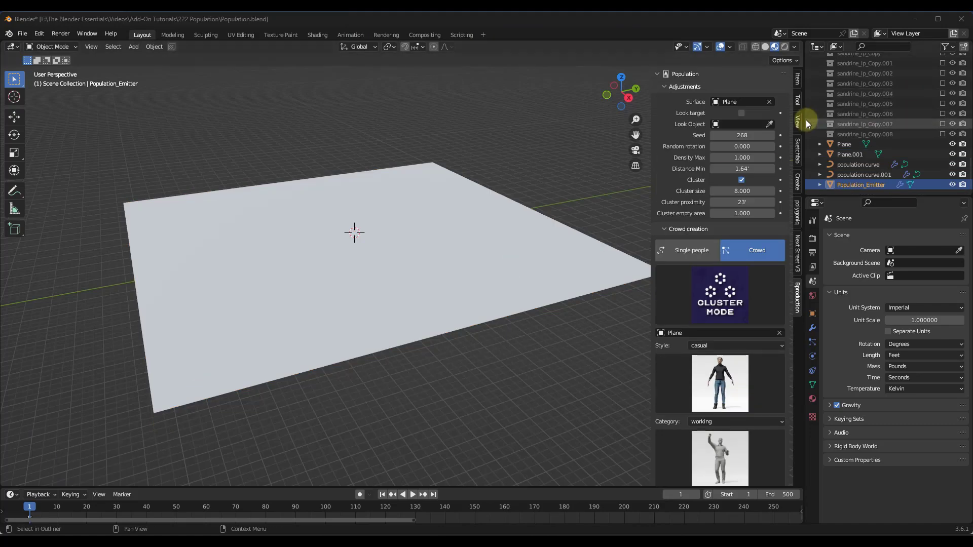
Step: Change the imported crowd's Surface to Plane.001 so it populates the new plane
{"action": "left_click", "coordinate": [738, 103]}
{"action": "left_click", "coordinate": [769, 101]}
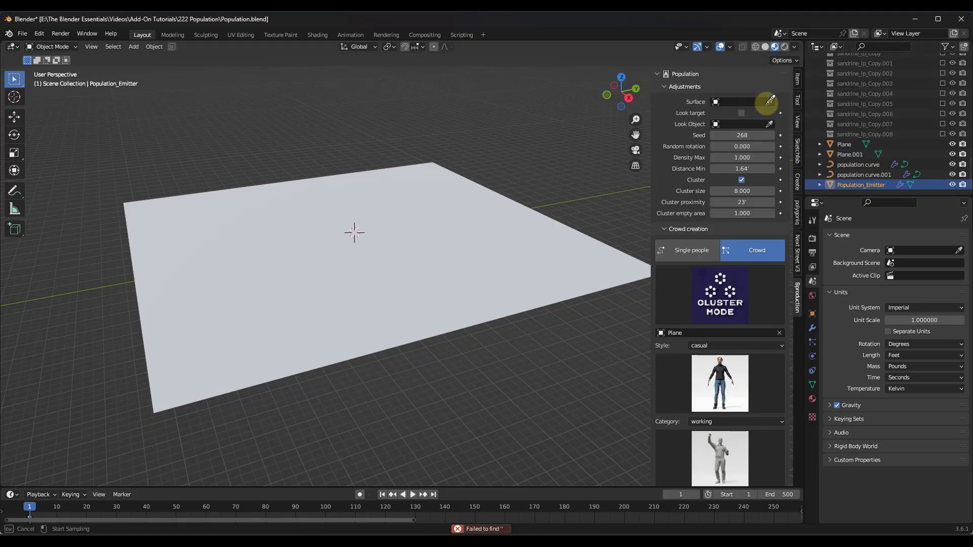
{"action": "left_click", "coordinate": [374, 227]}
{"action": "middle_click_drag", "start_coordinate": [490, 211], "coordinate": [395, 238]}
{"action": "left_click", "coordinate": [411, 211]}
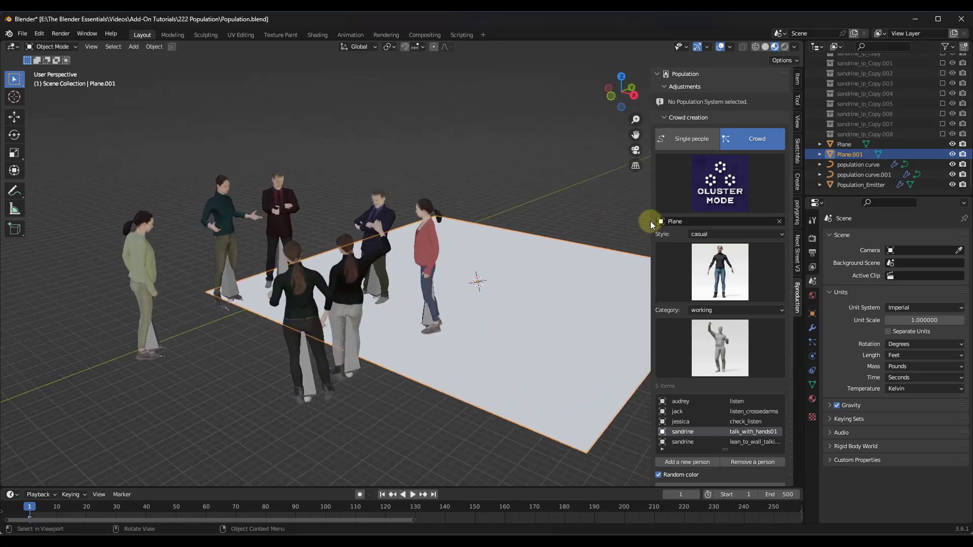
{"action": "left_click", "coordinate": [424, 249]}
{"action": "scroll", "coordinate": [363, 240], "scroll_direction": "down", "scroll_amount": 4}
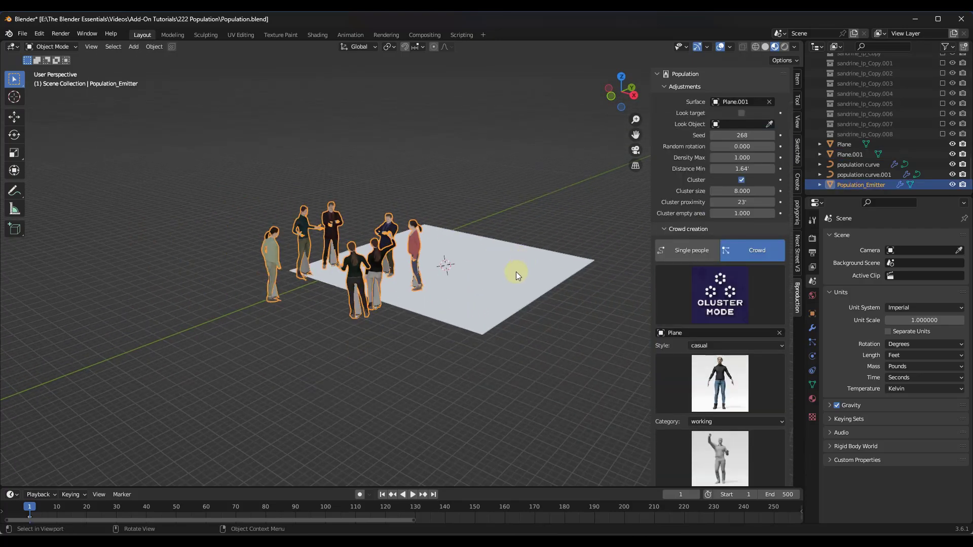
Step: Scale Plane.001 up by about 2.155 to spread the crowd over a larger area
{"action": "left_click", "coordinate": [516, 272]}
{"action": "middle_click_drag", "start_coordinate": [291, 248], "coordinate": [436, 264]}
{"action": "key", "text": "s"}
{"action": "left_click", "coordinate": [486, 285]}
{"action": "scroll", "coordinate": [436, 264], "scroll_direction": "up", "scroll_amount": 2}
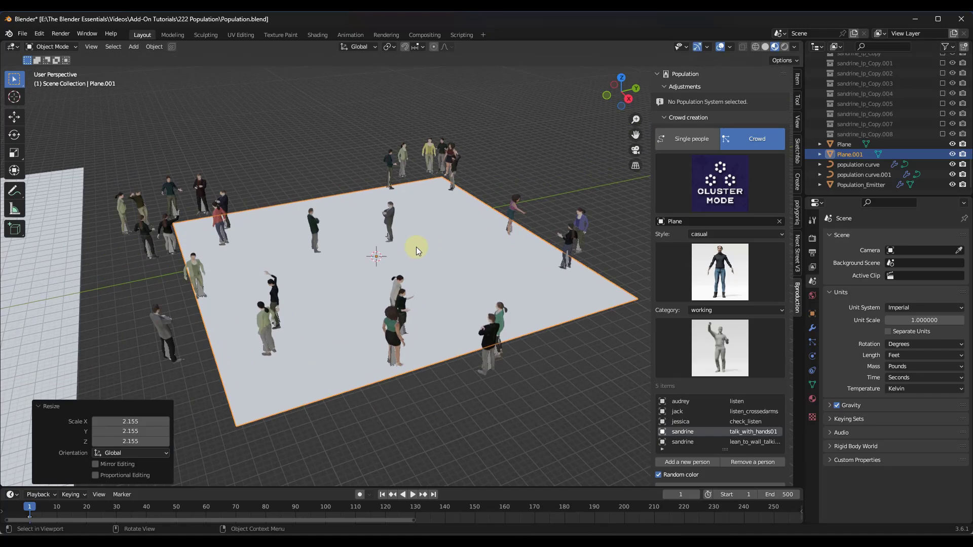
Step: Apply the rotation and scale of the enlarged Plane.001
{"action": "left_click", "coordinate": [158, 48]}
{"action": "mouse_move", "coordinate": [175, 100]}
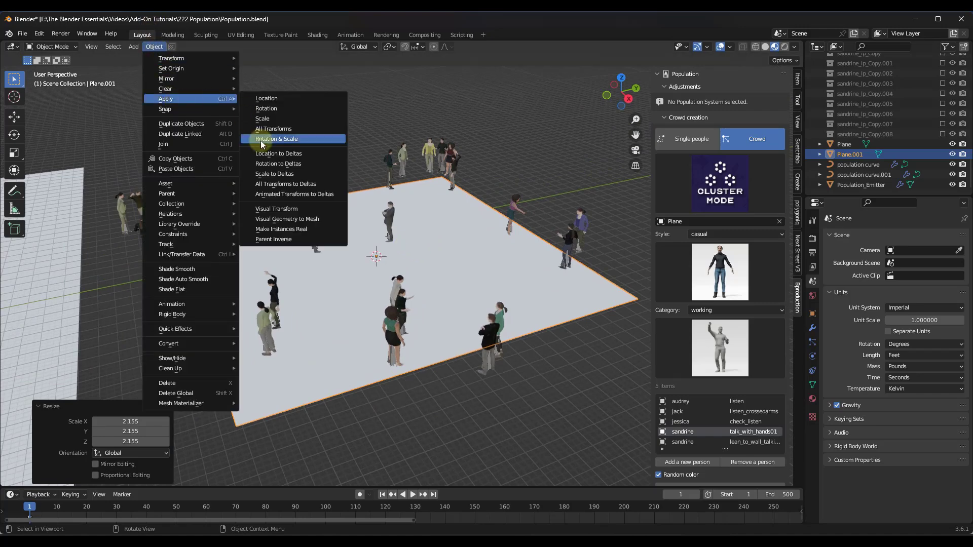
{"action": "left_click", "coordinate": [261, 139]}
{"action": "middle_click_drag", "start_coordinate": [336, 240], "coordinate": [201, 218]}
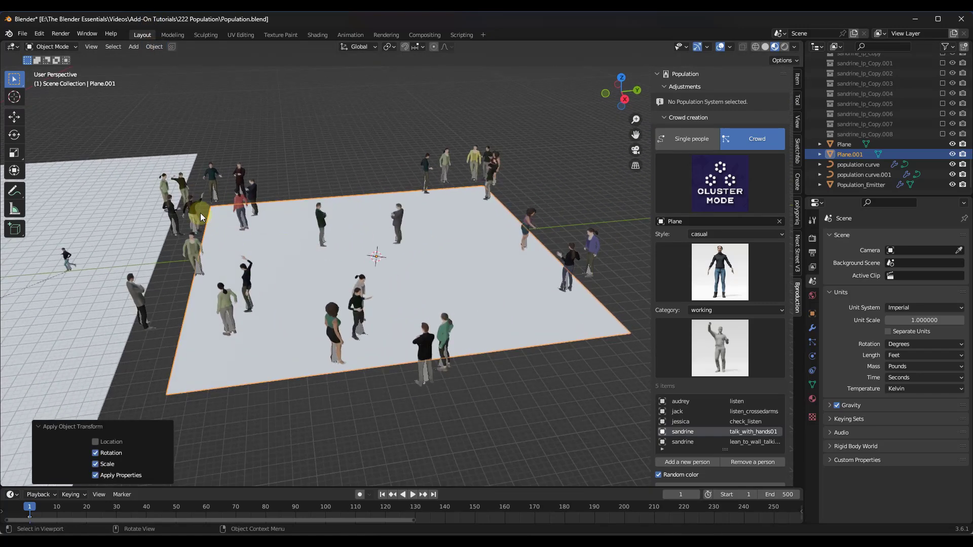
Step: Set the clustered crowd's Seed to 287, Random rotation to 2.840 and Density Max to 2.900
{"action": "left_click", "coordinate": [401, 218]}
{"action": "scroll", "coordinate": [457, 161], "scroll_direction": "up", "scroll_amount": 3}
{"action": "scroll", "coordinate": [458, 168], "scroll_direction": "down", "scroll_amount": 2}
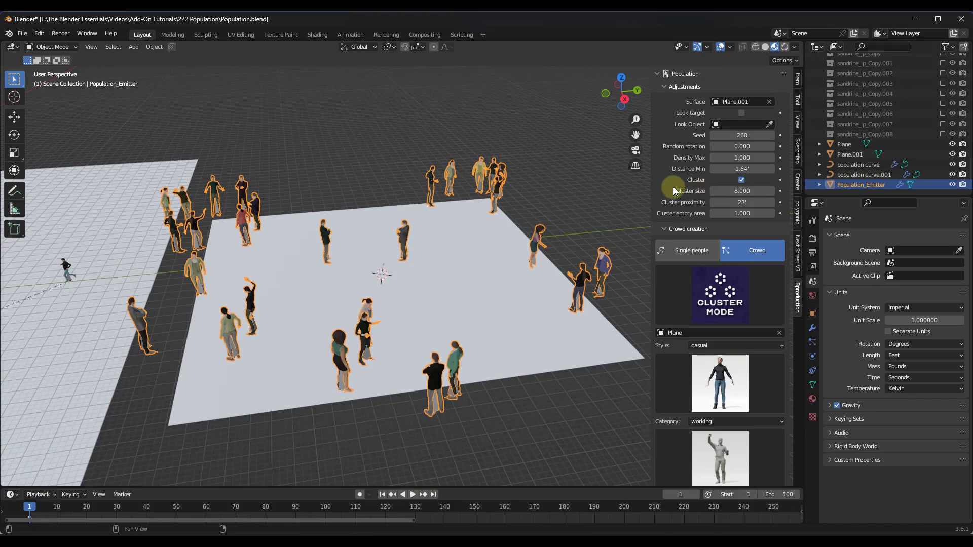
{"action": "left_click_drag", "start_coordinate": [733, 134], "coordinate": [583, 283]}
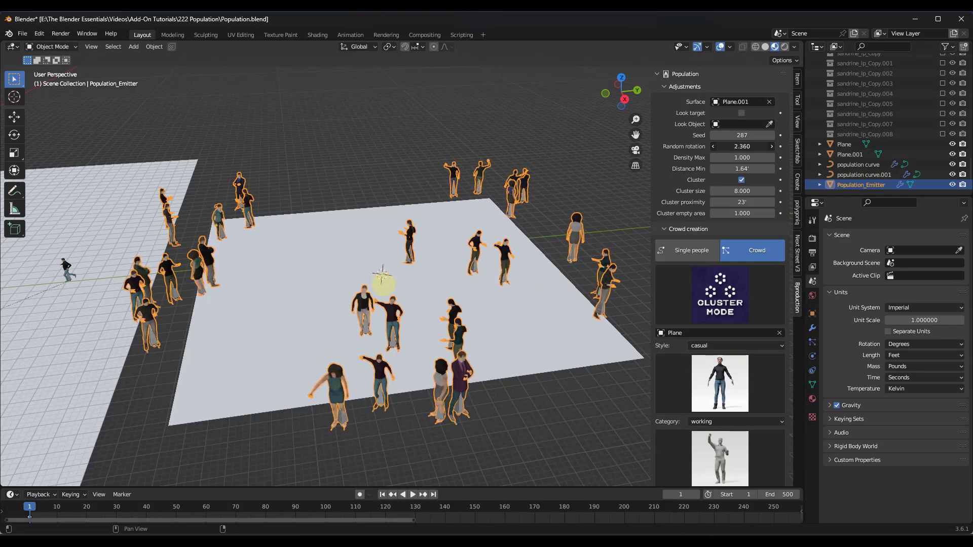
{"action": "left_click_drag", "start_coordinate": [507, 282], "coordinate": [406, 233]}
{"action": "scroll", "coordinate": [380, 256], "scroll_direction": "up", "scroll_amount": 1}
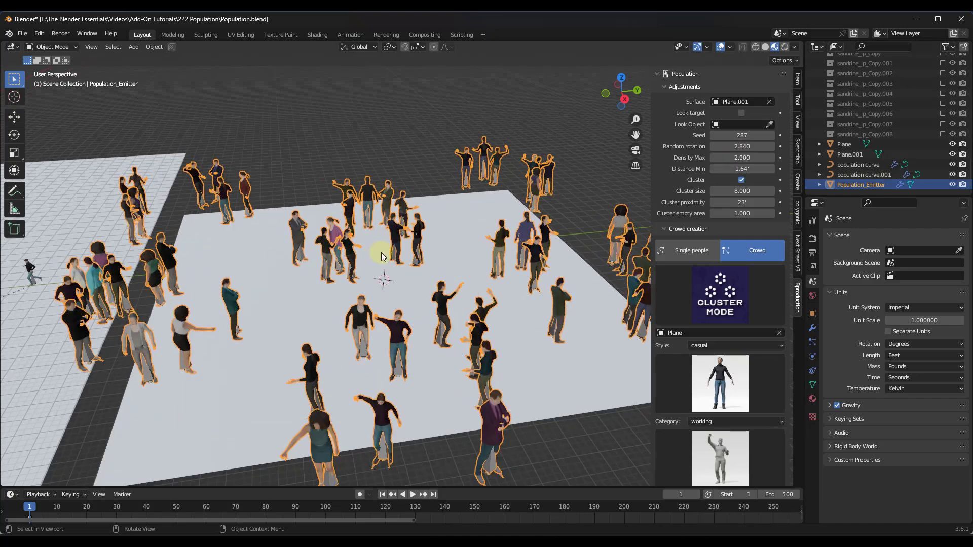
Step: Play the animation and view the moving clustered crowd from above
{"action": "scroll", "coordinate": [380, 256], "scroll_direction": "down", "scroll_amount": 2}
{"action": "key", "text": "space"}
{"action": "middle_click_drag", "start_coordinate": [400, 184], "coordinate": [391, 239]}
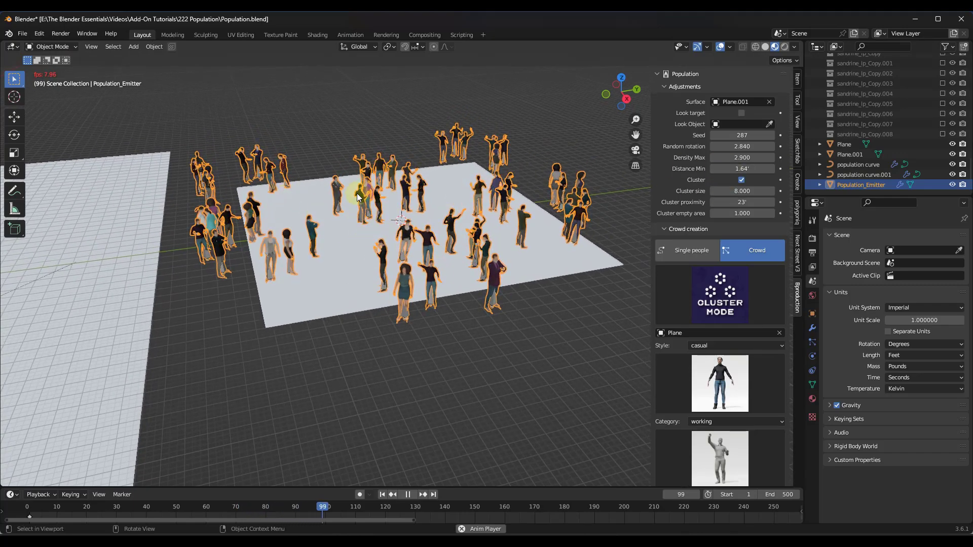
Step: Add a Plain Axes empty with the 3D cursor at the near corner of Plane.001
{"action": "key", "text": "shift+a"}
{"action": "mouse_move", "coordinate": [241, 417]}
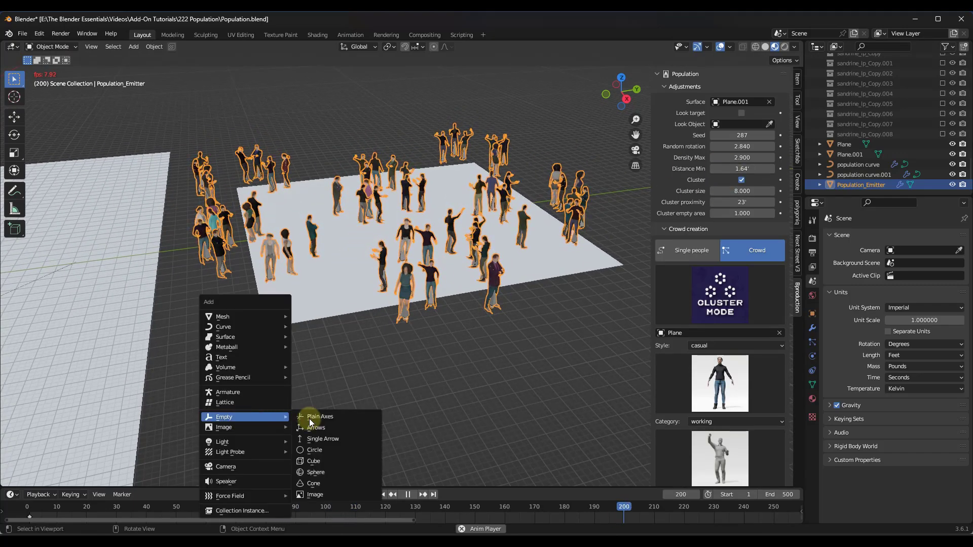
{"action": "key", "text": "Return"}
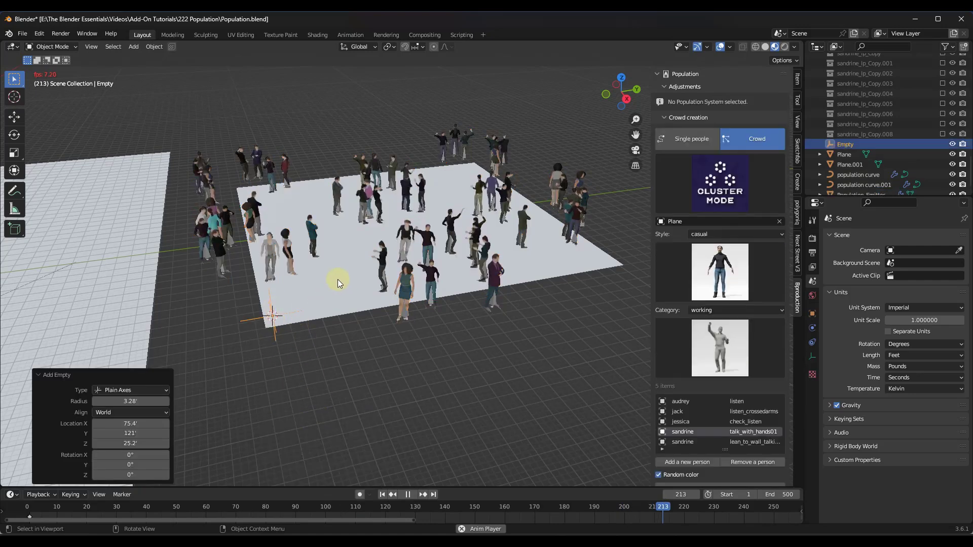
Step: Turn on Look target for the clustered crowd and set its Look Object to the empty
{"action": "left_click", "coordinate": [407, 234]}
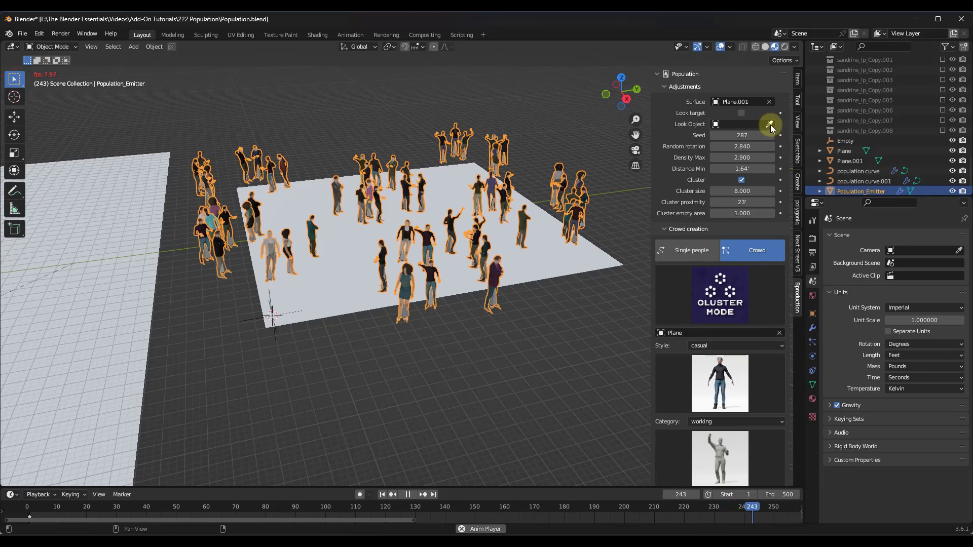
{"action": "left_click", "coordinate": [741, 113]}
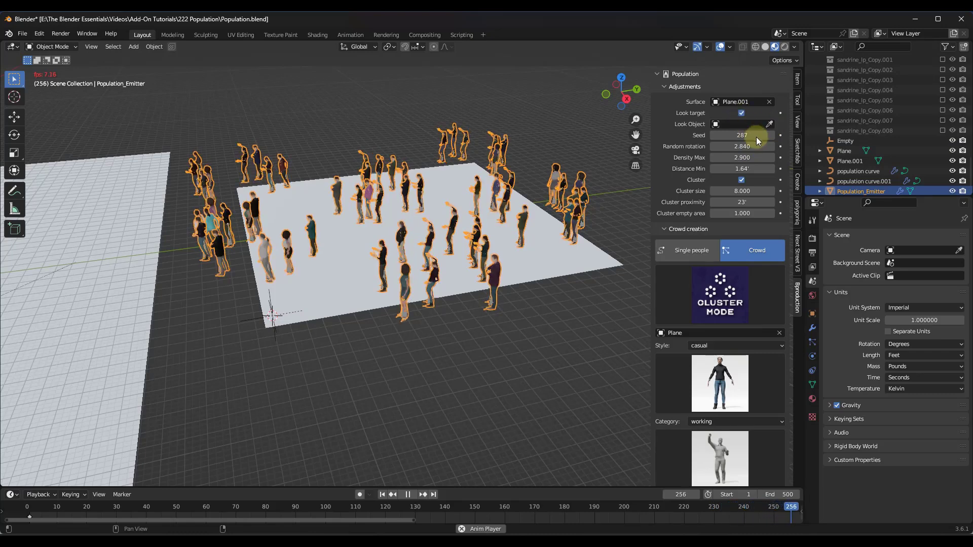
{"action": "left_click", "coordinate": [284, 314]}
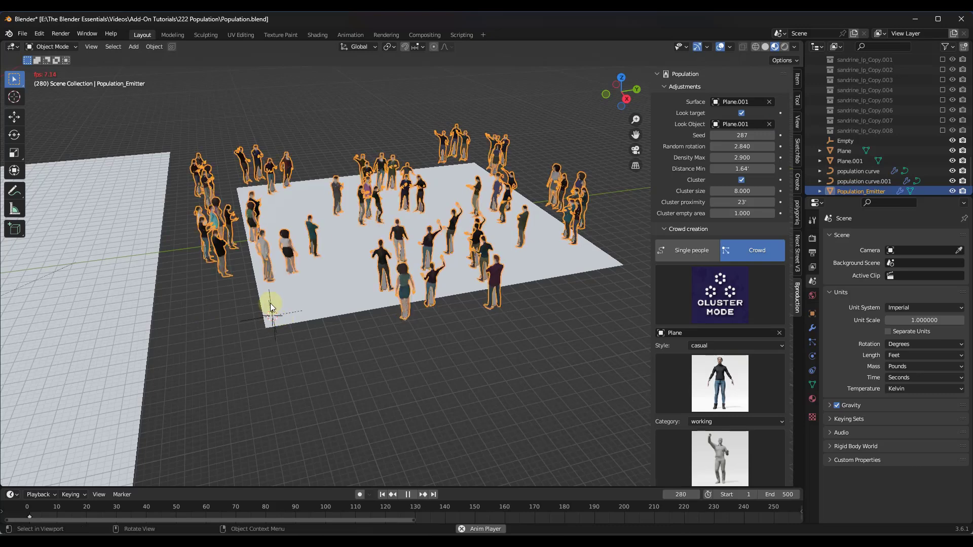
{"action": "left_click", "coordinate": [270, 304]}
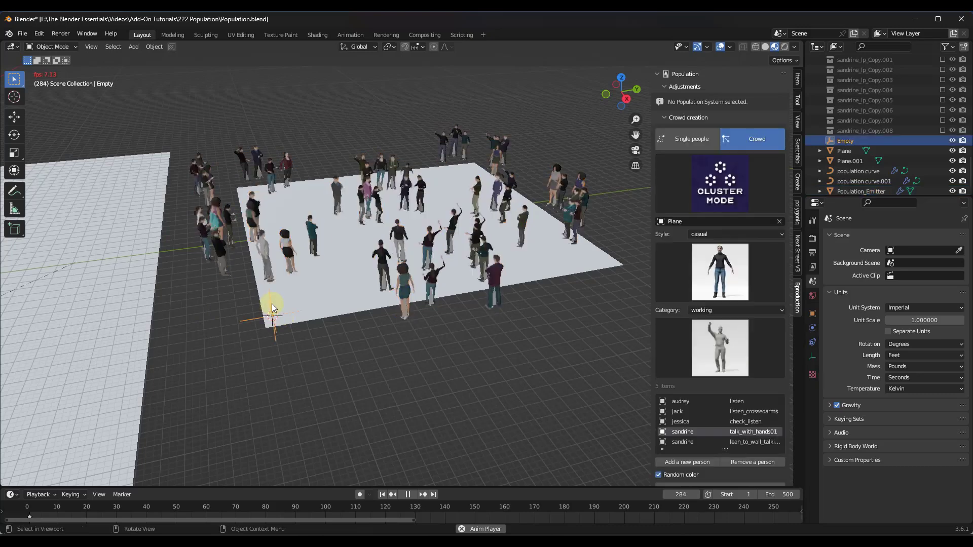
{"action": "left_click", "coordinate": [398, 240]}
{"action": "key", "text": "ctrl+z"}
{"action": "key", "text": "ctrl+z"}
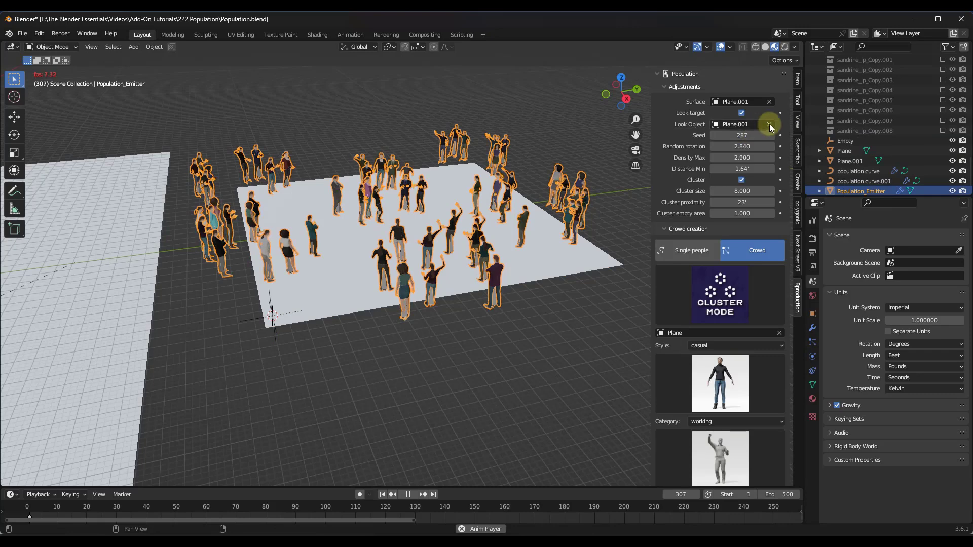
{"action": "left_click", "coordinate": [743, 124]}
{"action": "left_click", "coordinate": [735, 136]}
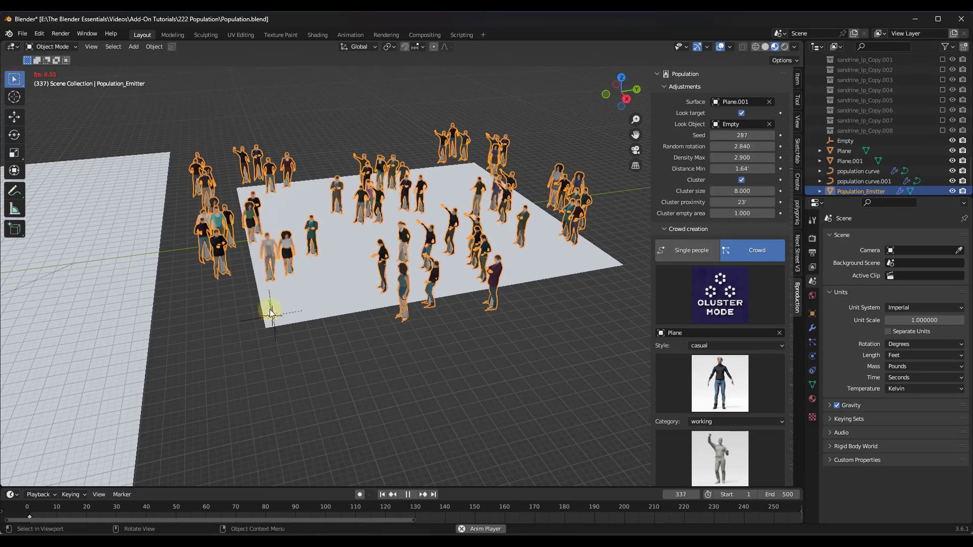
Step: Move the empty horizontally near the front edge of Plane.001 with its Z locked, and stop the playback
{"action": "left_click", "coordinate": [269, 307]}
{"action": "scroll", "coordinate": [269, 307], "scroll_direction": "up", "scroll_amount": 2}
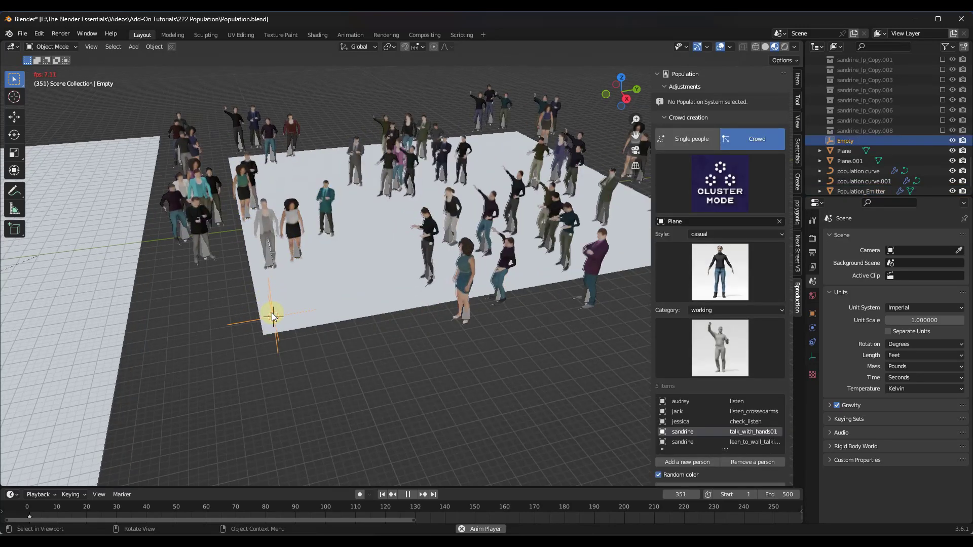
{"action": "key", "text": "g"}
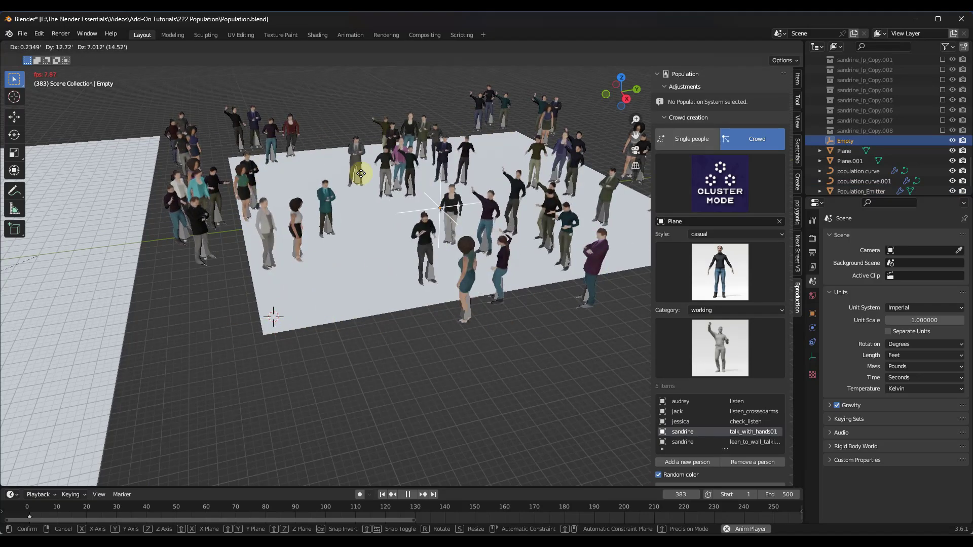
{"action": "key", "text": "shift+z"}
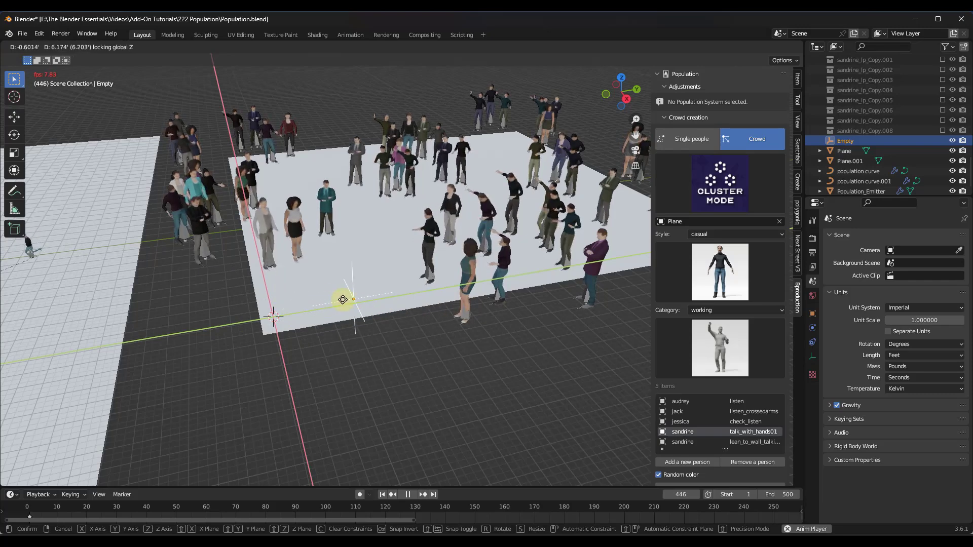
{"action": "left_click", "coordinate": [335, 302]}
{"action": "left_click", "coordinate": [407, 494]}
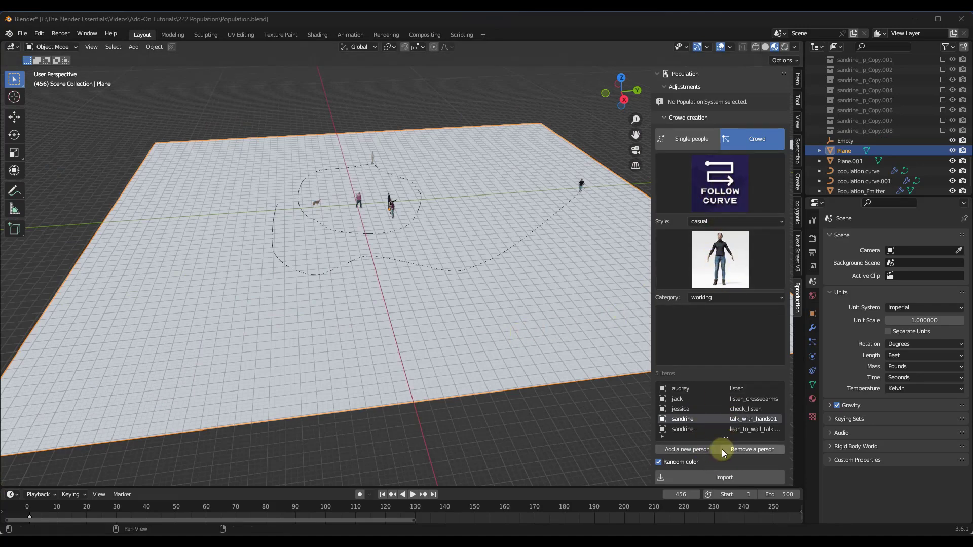
Step: Clear the Follow Curve crowd's people list and add two casual characters with walk-category motions
{"action": "left_click", "coordinate": [751, 450]}
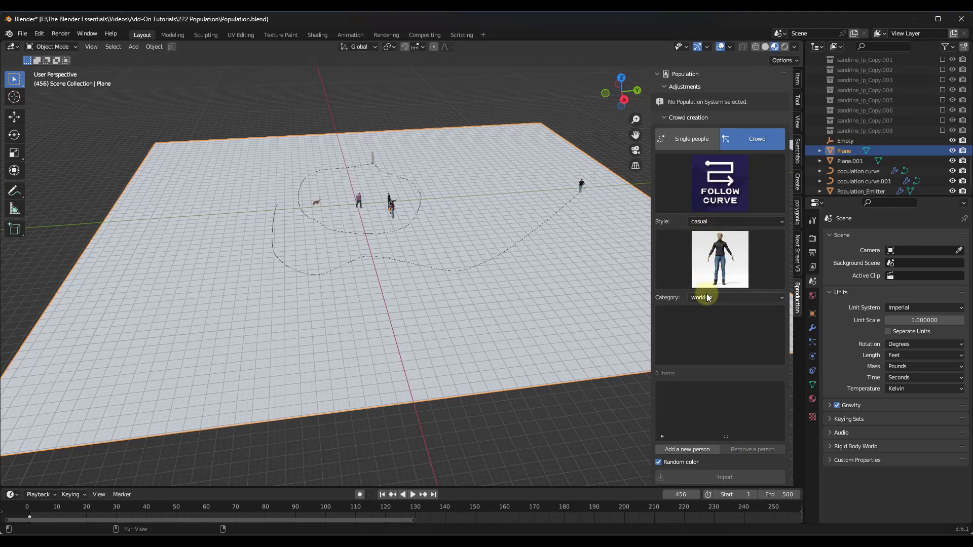
{"action": "middle_click_drag", "start_coordinate": [386, 240], "coordinate": [372, 234], "text": "shift"}
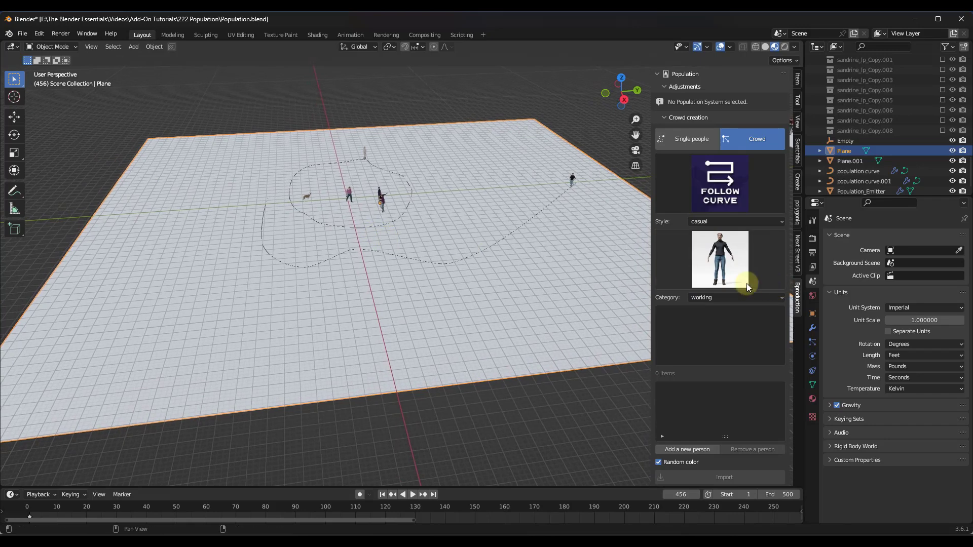
{"action": "left_click", "coordinate": [715, 298]}
{"action": "left_click", "coordinate": [709, 342]}
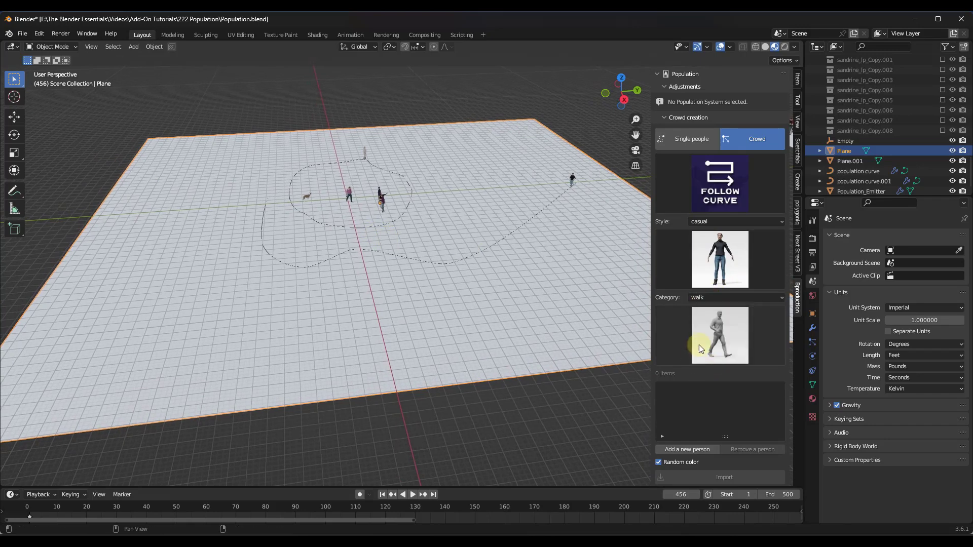
{"action": "left_click", "coordinate": [689, 448]}
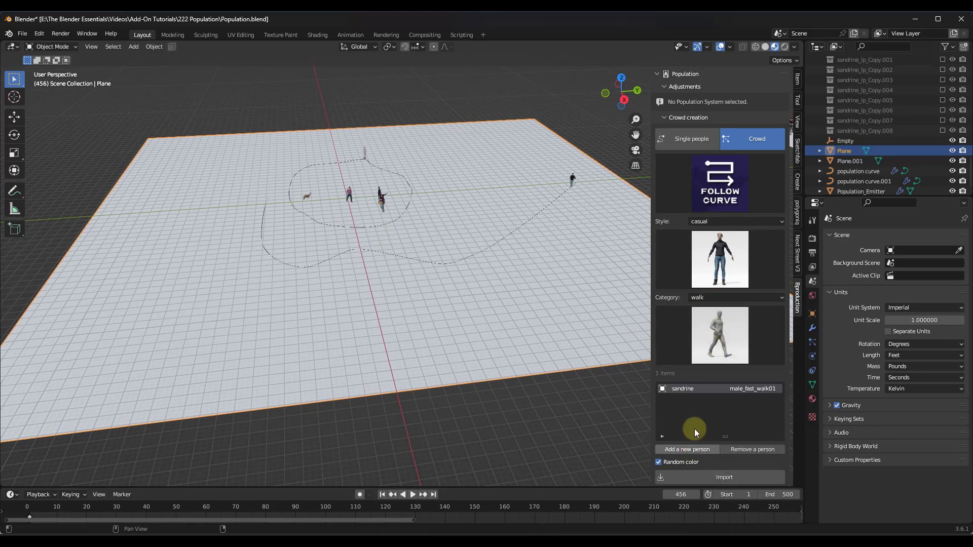
{"action": "left_click", "coordinate": [720, 259]}
{"action": "left_click", "coordinate": [553, 396]}
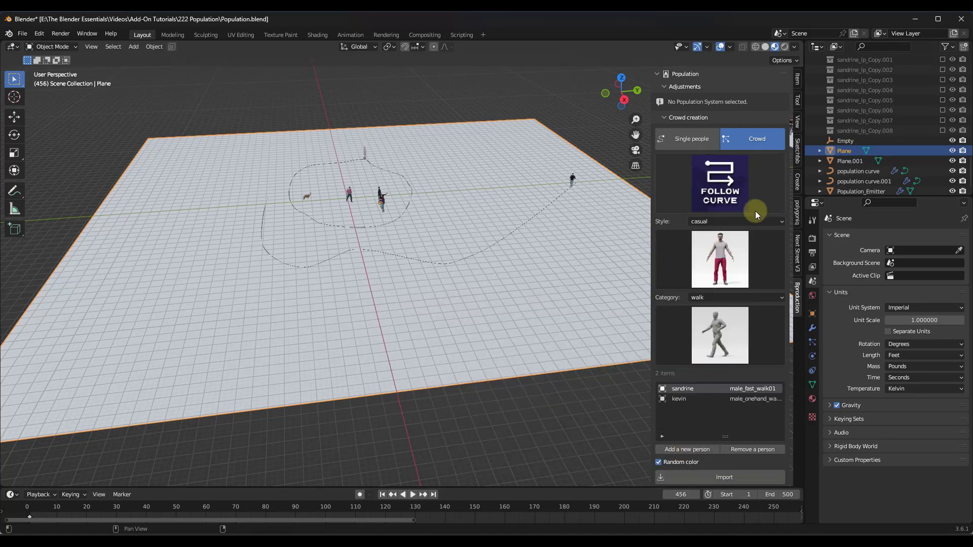
Step: Import the Follow Curve crowd and draw a long curved path for it on the large ground plane
{"action": "scroll", "coordinate": [313, 190], "scroll_direction": "down", "scroll_amount": 2}
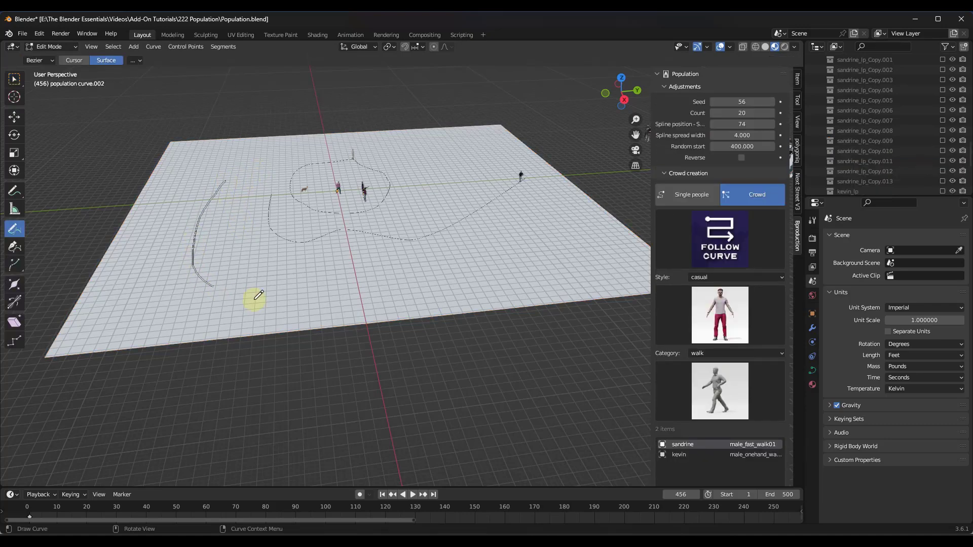
{"action": "left_click_drag", "start_coordinate": [568, 238], "coordinate": [574, 233]}
{"action": "middle_click_drag", "start_coordinate": [295, 288], "coordinate": [332, 243]}
{"action": "scroll", "coordinate": [268, 245], "scroll_direction": "up", "scroll_amount": 6}
{"action": "middle_click_drag", "start_coordinate": [234, 258], "coordinate": [190, 230], "text": "shift"}
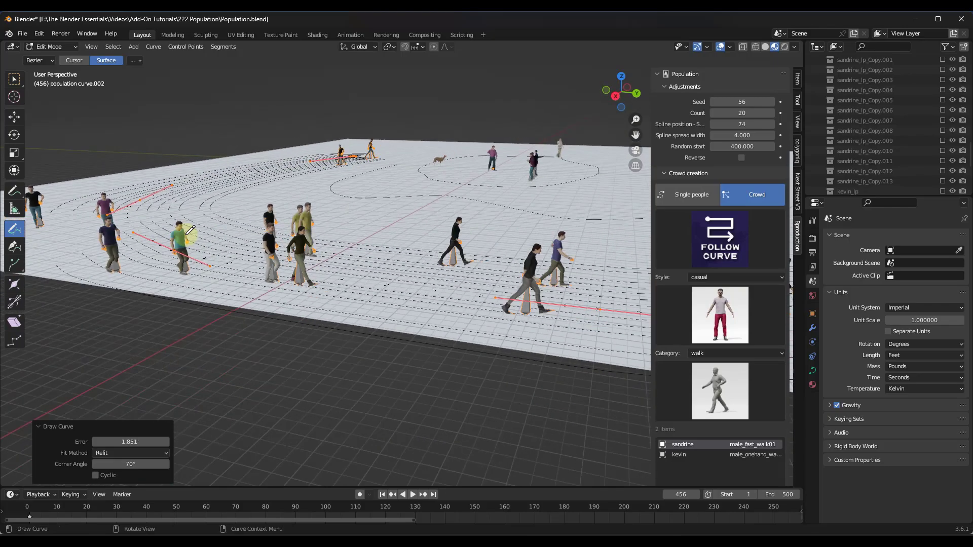
Step: Examine the people walking along the drawn path and return the timeline to frame 1
{"action": "scroll", "coordinate": [314, 206], "scroll_direction": "up", "scroll_amount": 4}
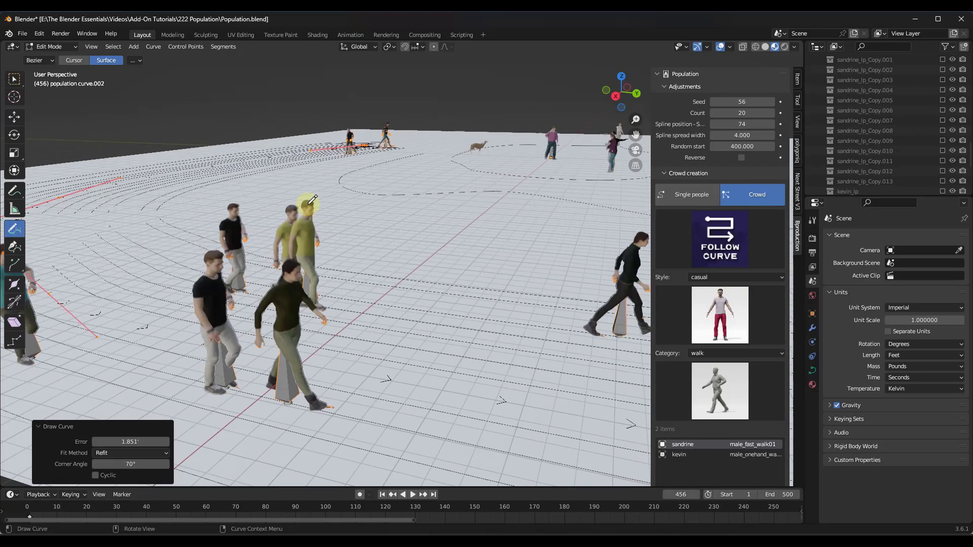
{"action": "scroll", "coordinate": [259, 204], "scroll_direction": "down", "scroll_amount": 4}
{"action": "middle_click_drag", "start_coordinate": [260, 205], "coordinate": [253, 205]}
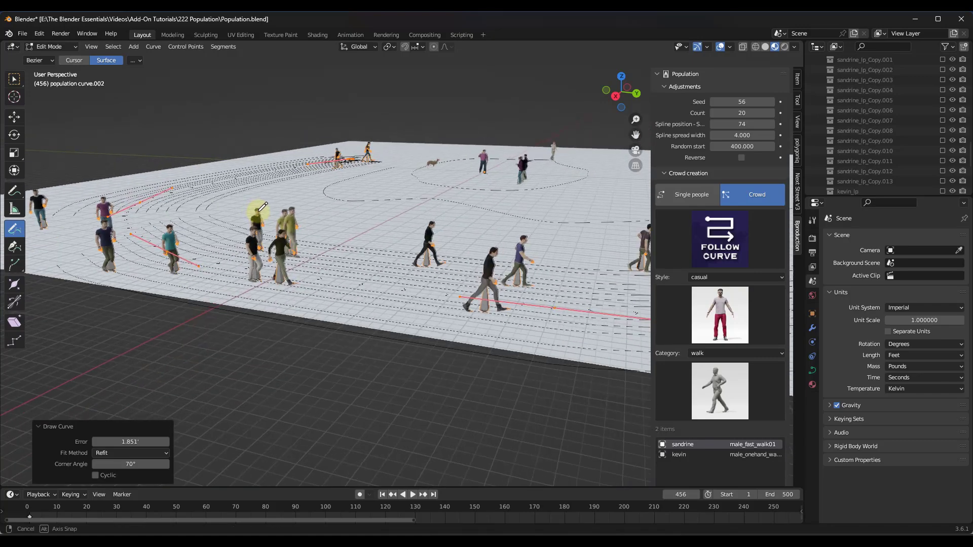
{"action": "left_click", "coordinate": [382, 495]}
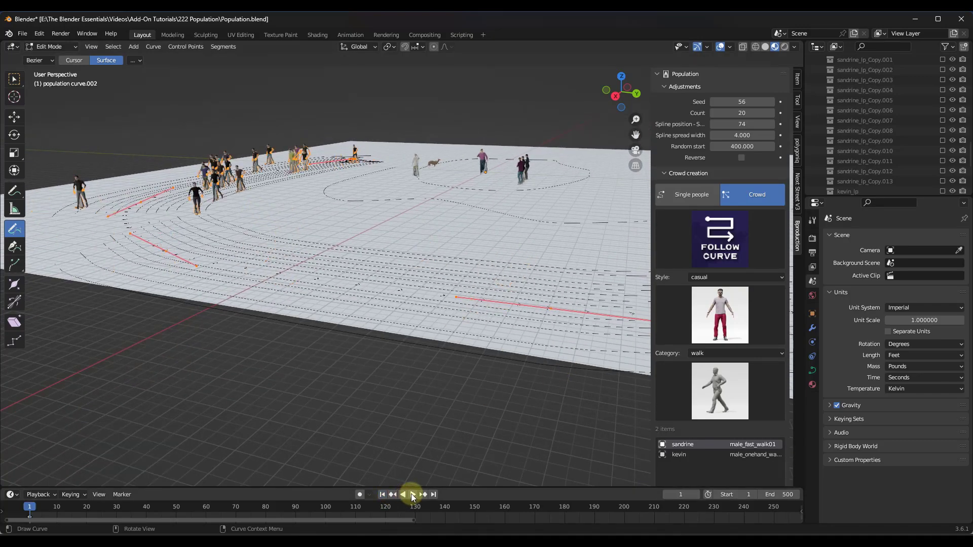
Step: Play the animation in solid viewport shading and examine the crowd walking along the curve up close
{"action": "scroll", "coordinate": [286, 230], "scroll_direction": "up", "scroll_amount": 2}
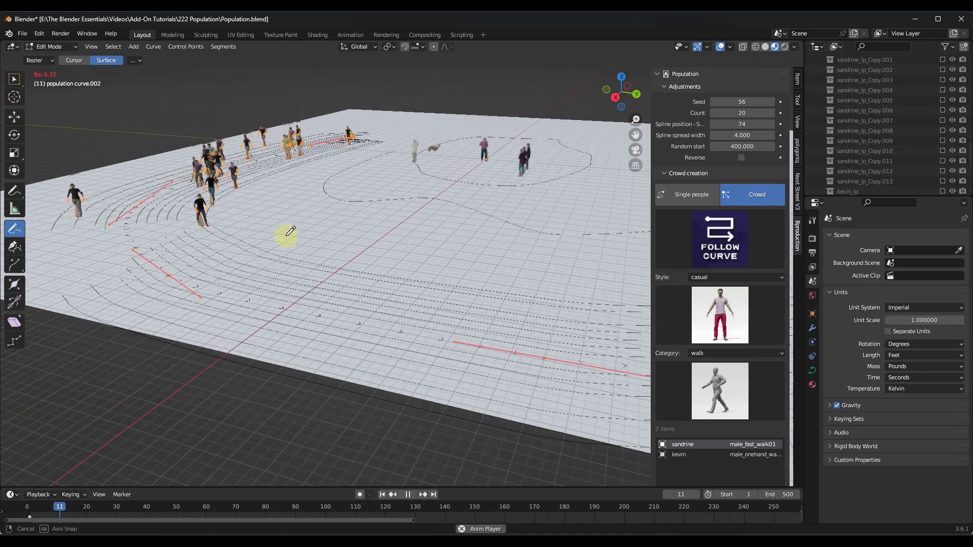
{"action": "left_click", "coordinate": [765, 47]}
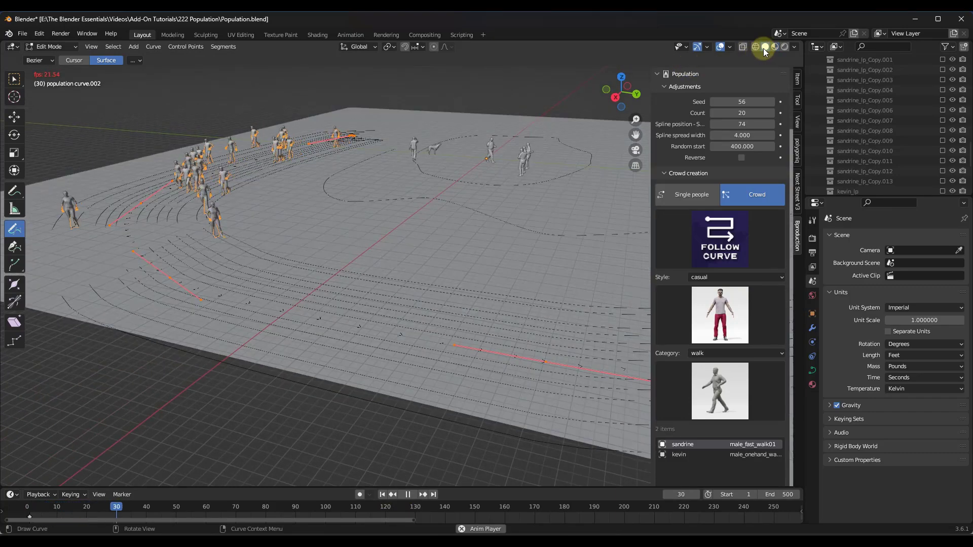
{"action": "scroll", "coordinate": [169, 217], "scroll_direction": "up", "scroll_amount": 2}
{"action": "scroll", "coordinate": [174, 214], "scroll_direction": "up", "scroll_amount": 1}
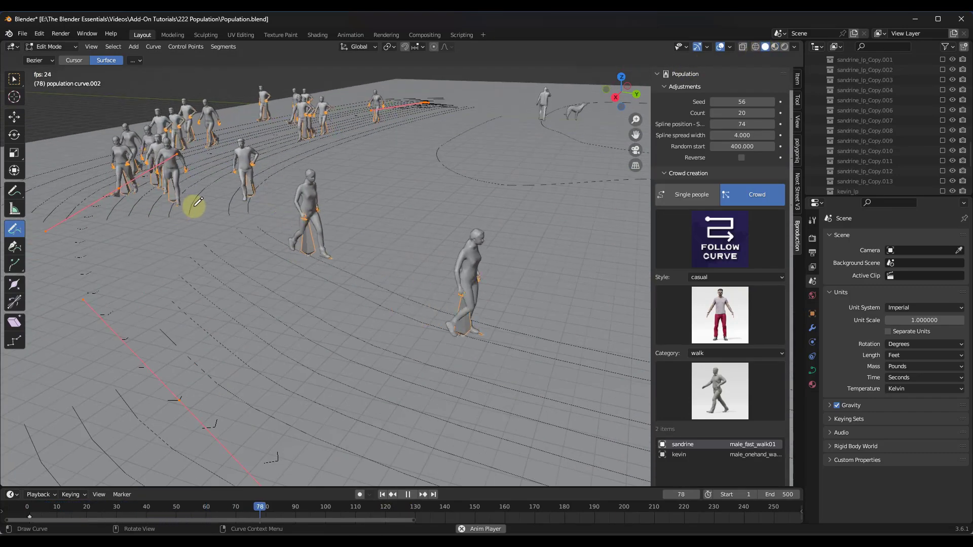
{"action": "scroll", "coordinate": [197, 185], "scroll_direction": "down", "scroll_amount": 1}
{"action": "scroll", "coordinate": [200, 183], "scroll_direction": "up", "scroll_amount": 2}
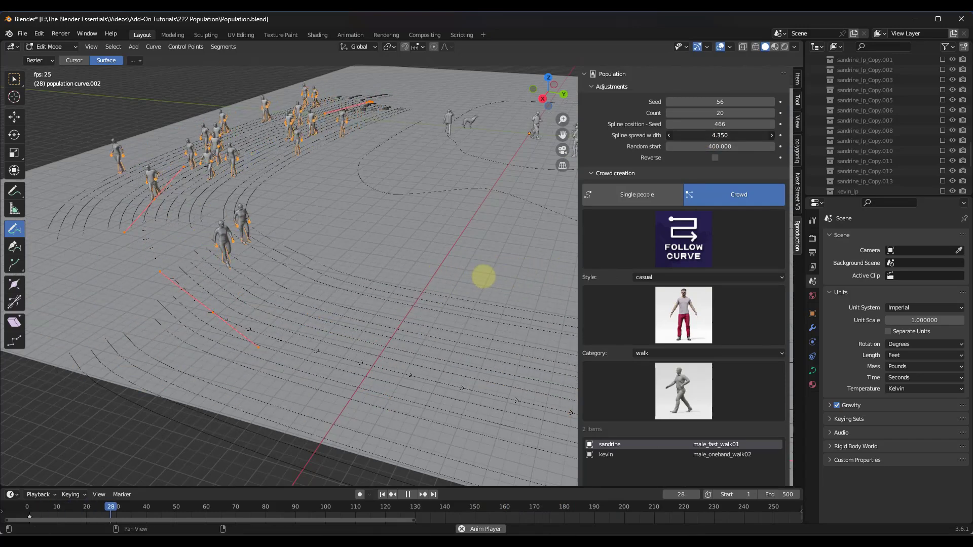
Step: Set the Follow Curve crowd's count to 9, try random starts of 1 and 0, and restart the playback from the first frame
{"action": "left_click_drag", "start_coordinate": [728, 111], "coordinate": [700, 111]}
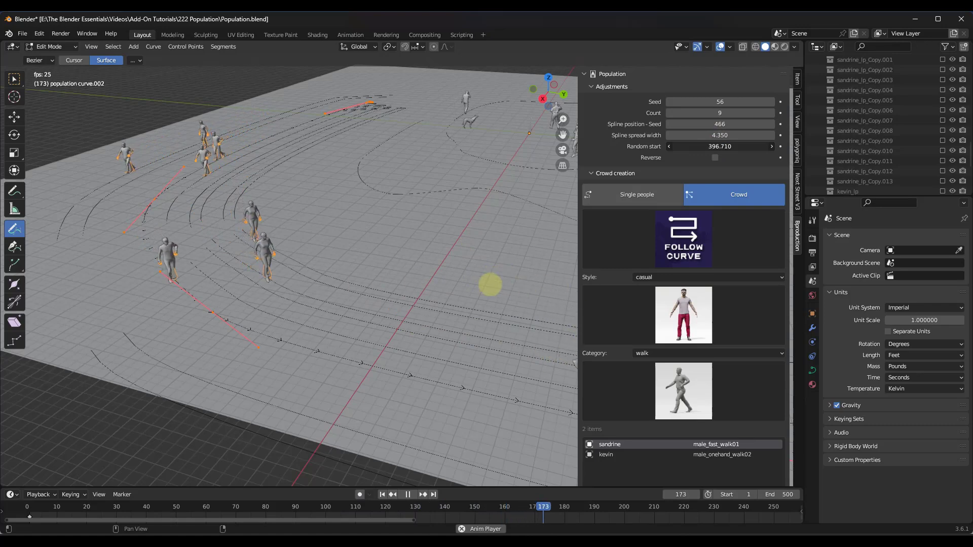
{"action": "left_click_drag", "start_coordinate": [722, 146], "coordinate": [705, 146]}
{"action": "left_click", "coordinate": [704, 147]}
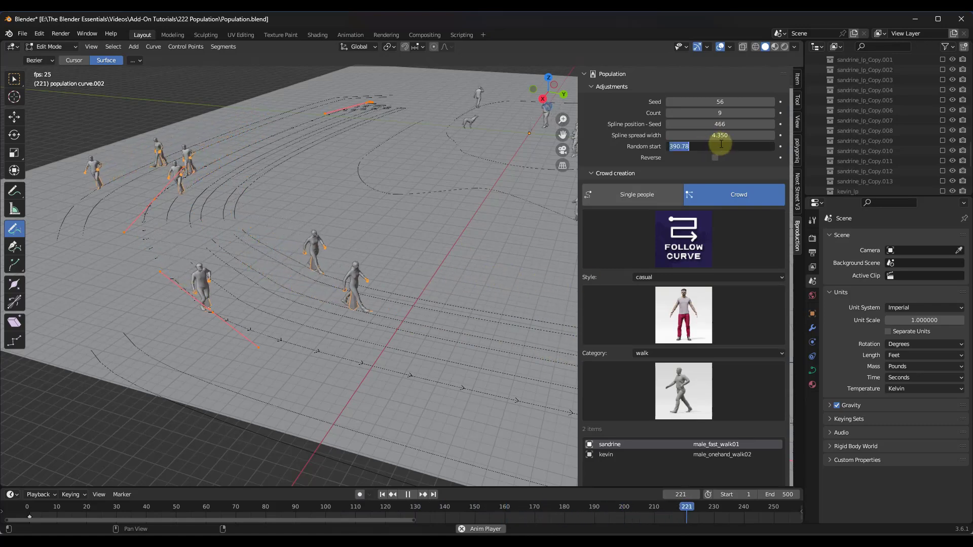
{"action": "type", "text": "1"}
{"action": "key", "text": "Return"}
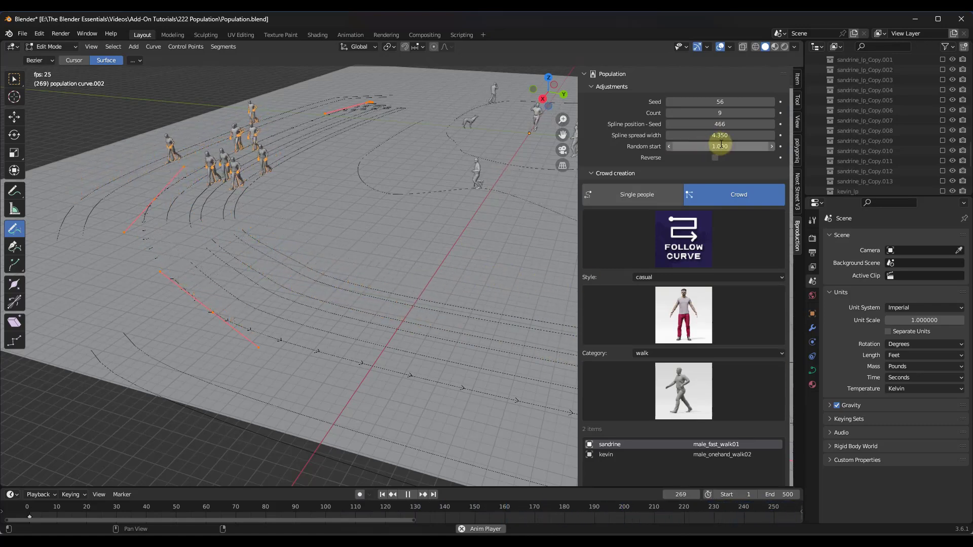
{"action": "left_click", "coordinate": [721, 146]}
{"action": "type", "text": "0"}
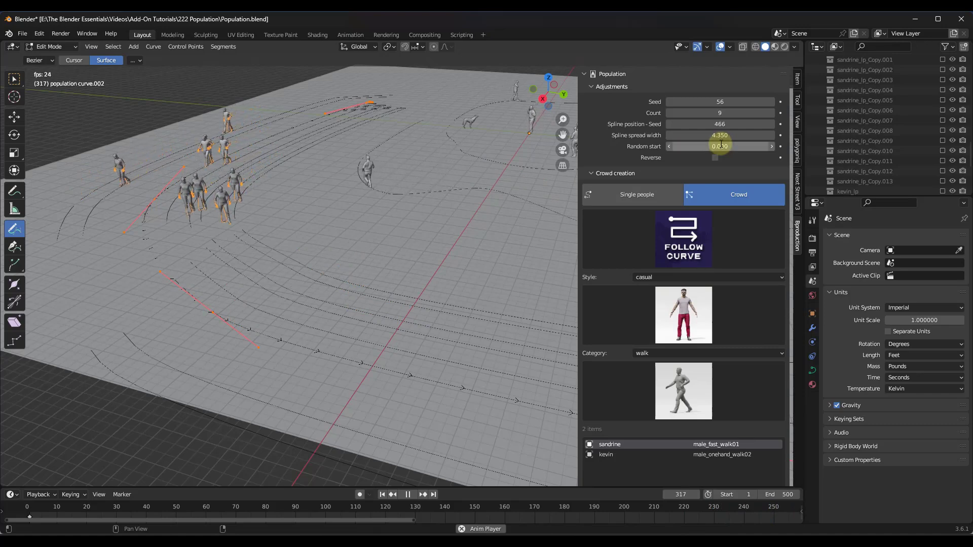
{"action": "key", "text": "Return"}
{"action": "left_click", "coordinate": [382, 495]}
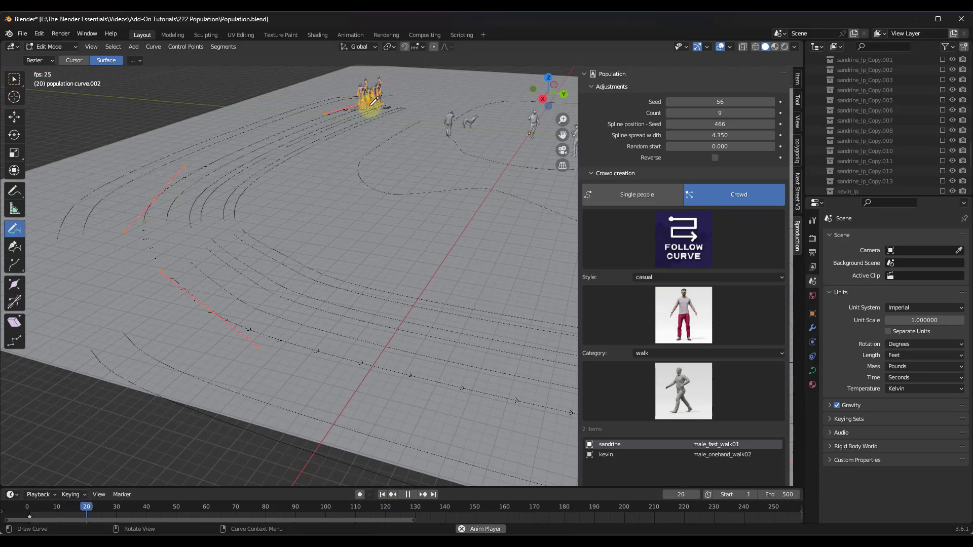
Step: Set the Follow Curve crowd's random start to 400 and check the people's spacing along the whole path
{"action": "double_click", "coordinate": [710, 147]}
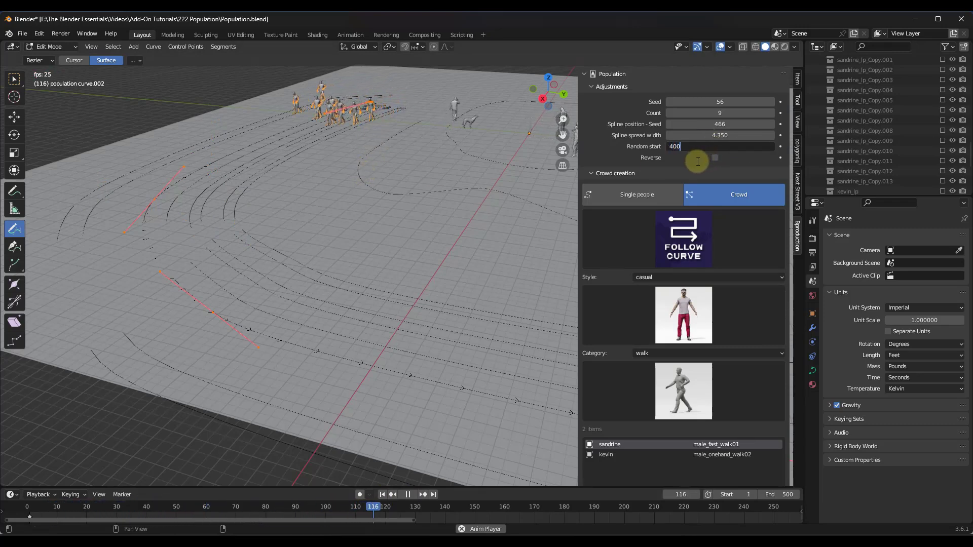
{"action": "type", "text": "400"}
{"action": "key", "text": "Return"}
{"action": "middle_click_drag", "start_coordinate": [309, 152], "coordinate": [341, 217]}
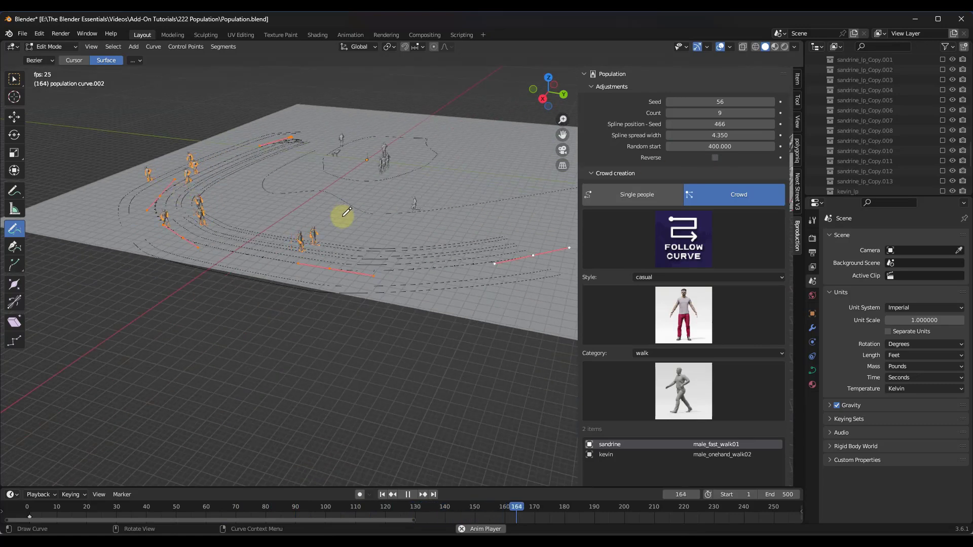
{"action": "mouse_move", "coordinate": [300, 244]}
{"action": "middle_mouse_down"}
{"action": "mouse_move", "coordinate": [285, 239]}
{"action": "mouse_move", "coordinate": [304, 239]}
{"action": "middle_mouse_up"}
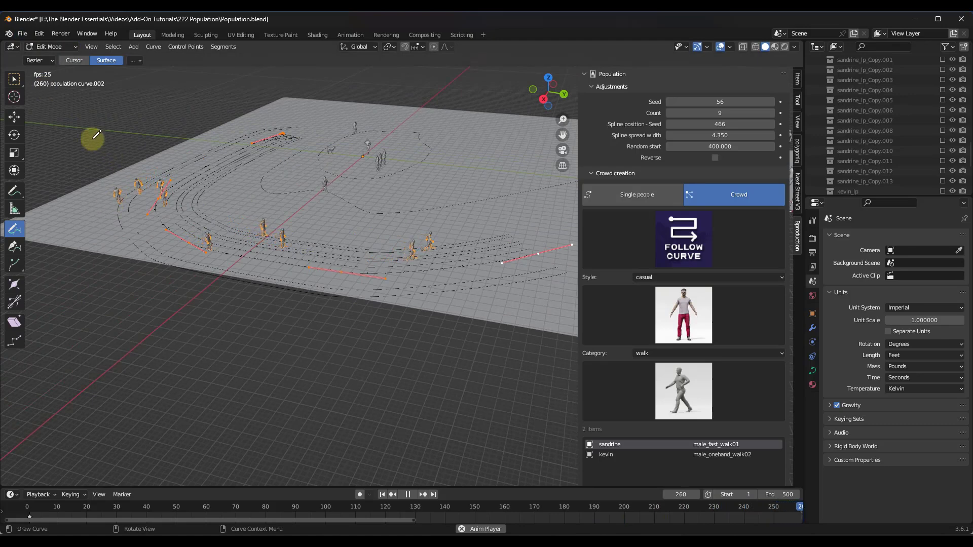
Step: Move a control point on the front stretch of the crowd's curve horizontally, with Z locked
{"action": "left_click", "coordinate": [14, 79]}
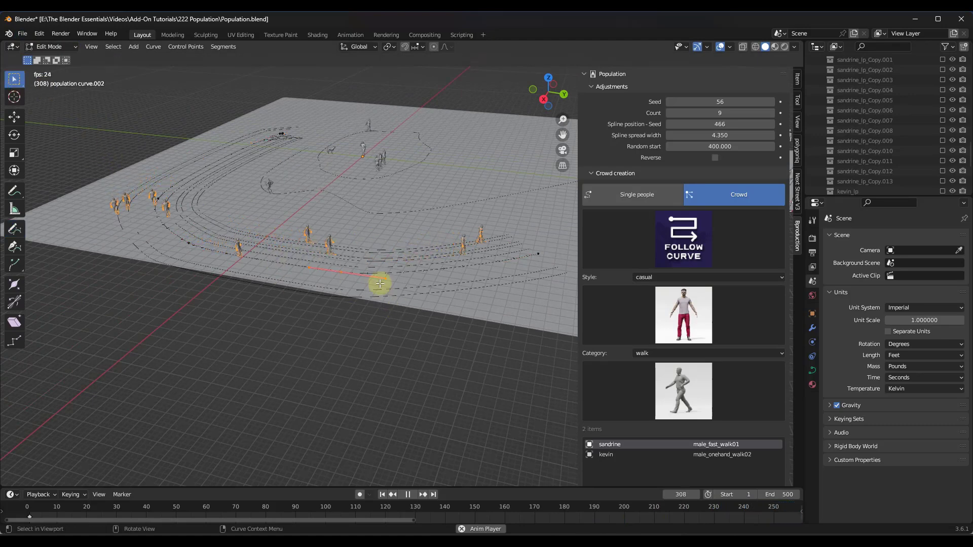
{"action": "key", "text": "g"}
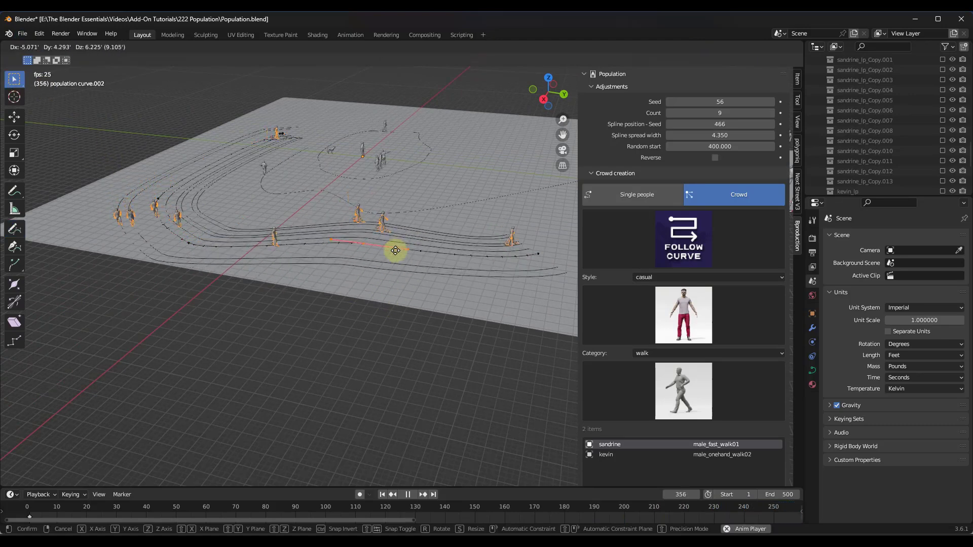
{"action": "key", "text": "shift+z"}
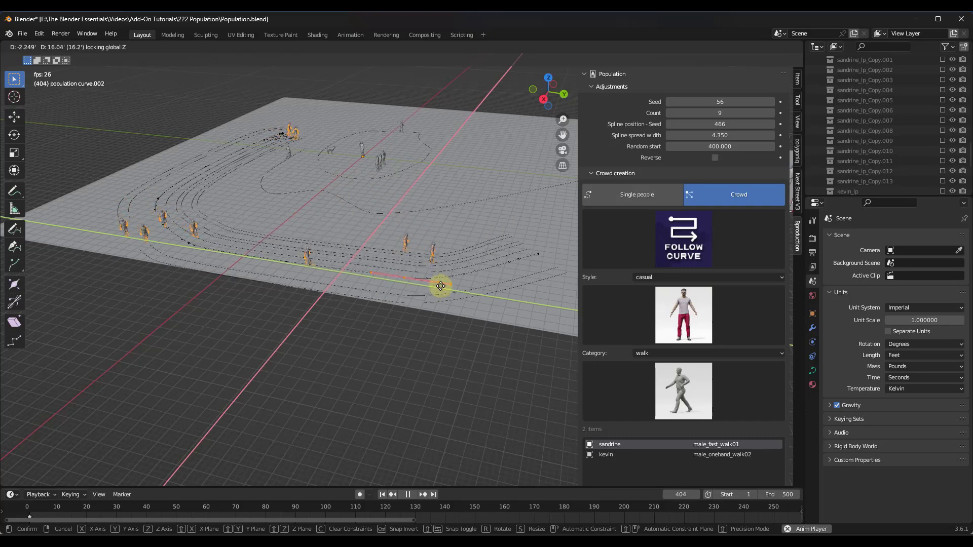
{"action": "left_click", "coordinate": [426, 286]}
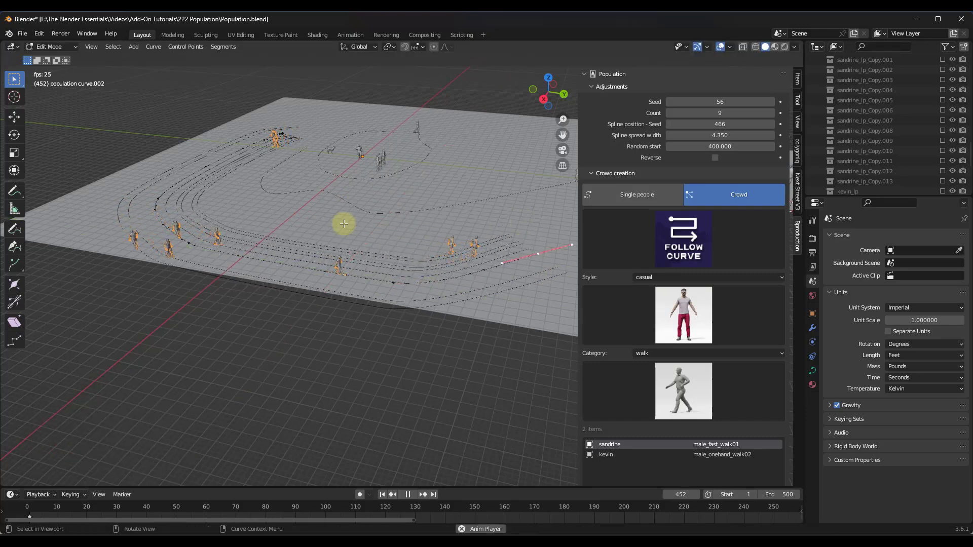
Step: Move the end point of the crowd's curve about -23.8' in X and 9.1' in Y, with Z locked
{"action": "scroll", "coordinate": [515, 213], "scroll_direction": "up", "scroll_amount": 3}
{"action": "middle_click_drag", "start_coordinate": [515, 213], "coordinate": [458, 245], "text": "shift"}
{"action": "key", "text": "g"}
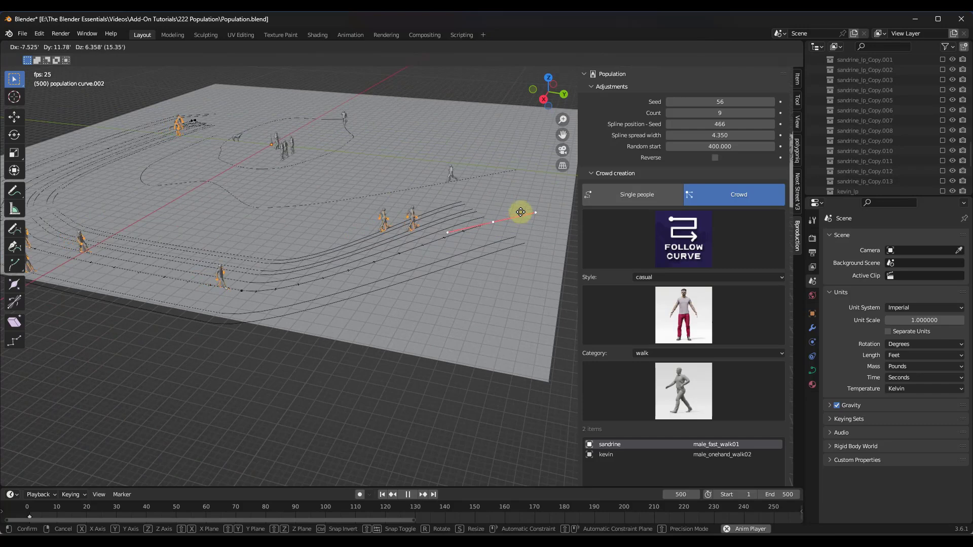
{"action": "key", "text": "shift+z"}
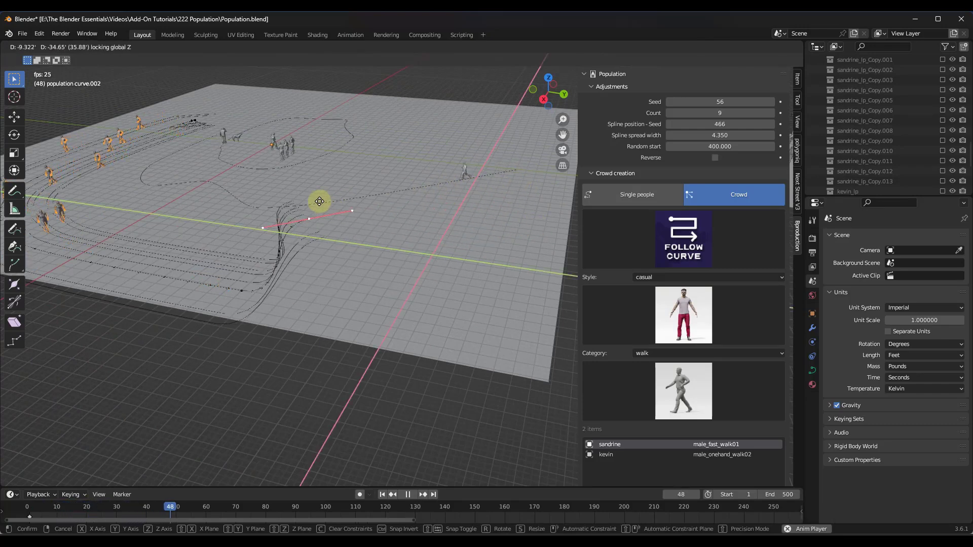
{"action": "left_click", "coordinate": [461, 239]}
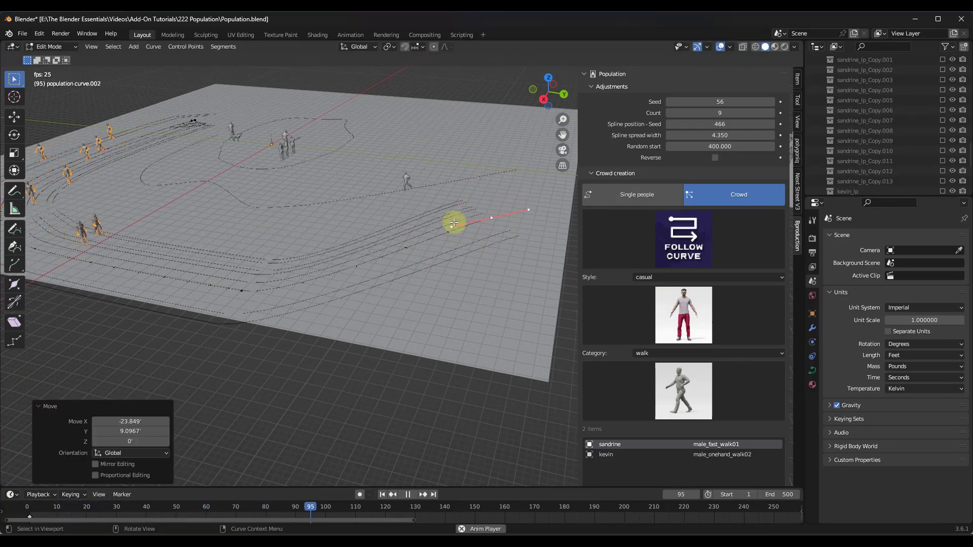
Step: Turn the Follow Curve crowd's Reverse option on and back off to compare walking directions
{"action": "middle_click_drag", "start_coordinate": [397, 226], "coordinate": [272, 196]}
{"action": "left_click", "coordinate": [713, 158]}
{"action": "left_click", "coordinate": [715, 158]}
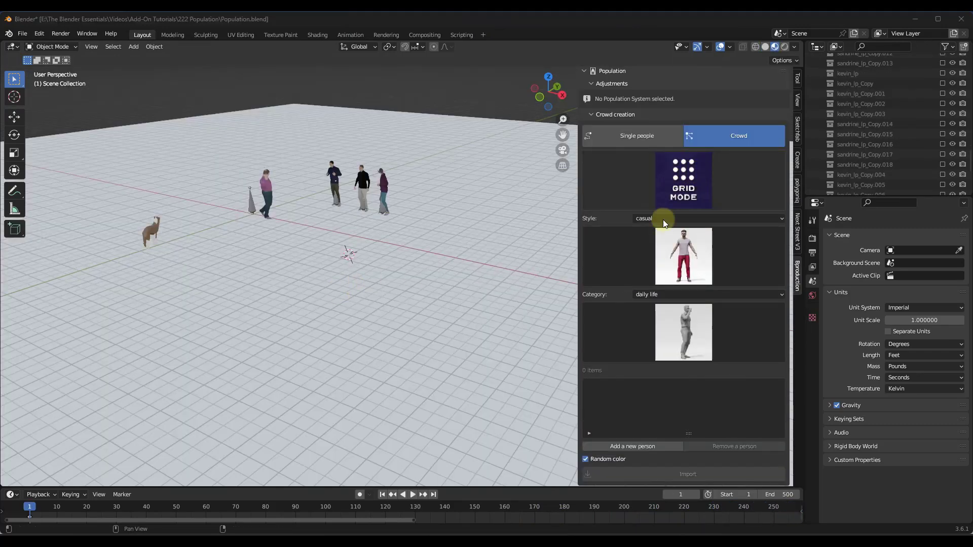
Step: Add two different casual characters to the Grid crowd's list, one with the stand_drinking01 motion and one with lookaround
{"action": "left_click", "coordinate": [641, 447]}
{"action": "left_click", "coordinate": [680, 256]}
{"action": "left_click", "coordinate": [604, 314]}
{"action": "left_click", "coordinate": [681, 333]}
{"action": "left_click", "coordinate": [652, 400]}
{"action": "left_click", "coordinate": [649, 448]}
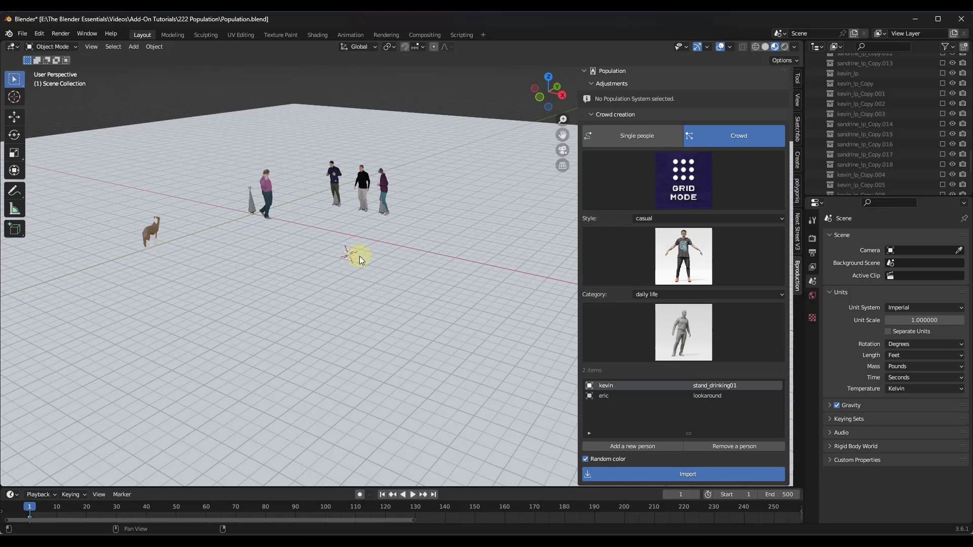
Step: Import the Grid crowd, set its size to 21.3' by 19.7', counts to 10 by 4 and seed to 50, and raise its random rotation
{"action": "scroll", "coordinate": [357, 190], "scroll_direction": "down", "scroll_amount": 3}
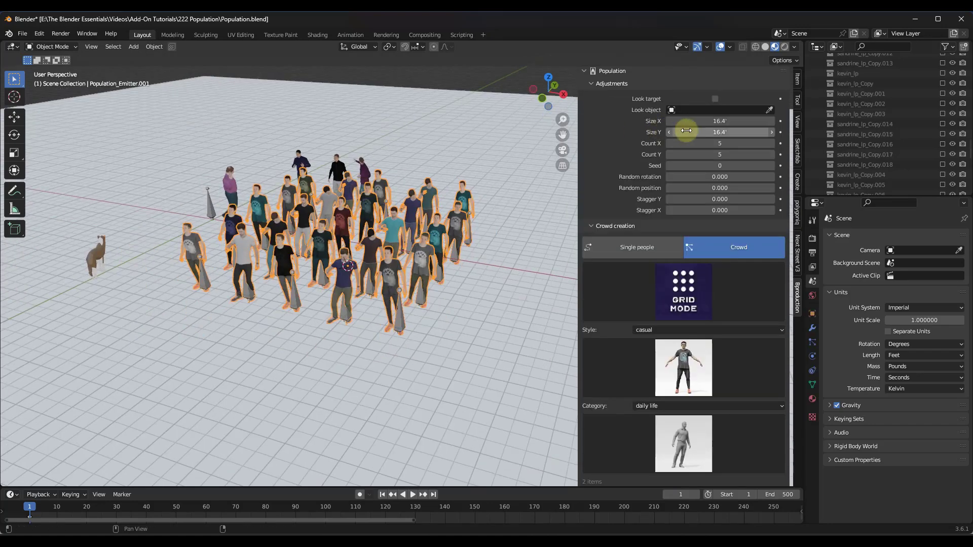
{"action": "left_click_drag", "start_coordinate": [710, 122], "coordinate": [697, 155]}
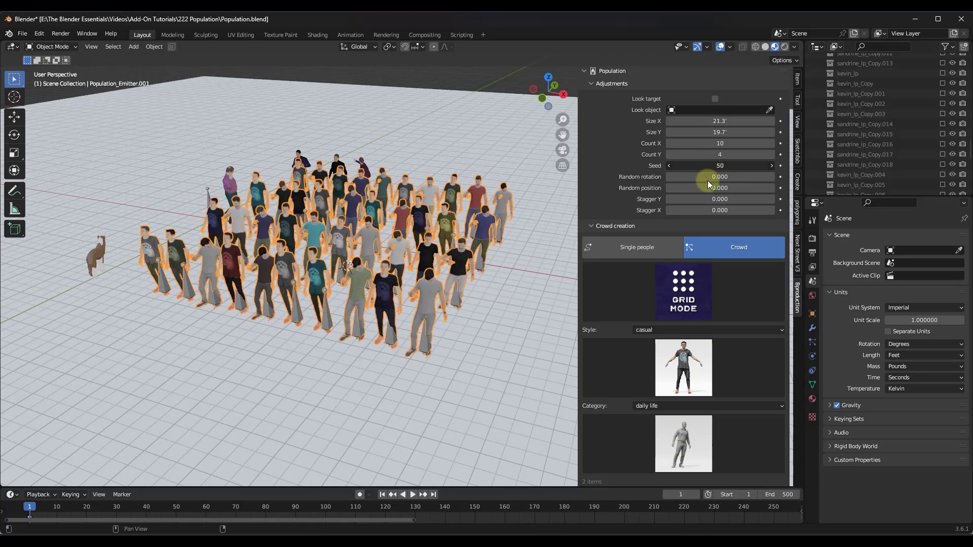
{"action": "left_click_drag", "start_coordinate": [708, 181], "coordinate": [469, 302]}
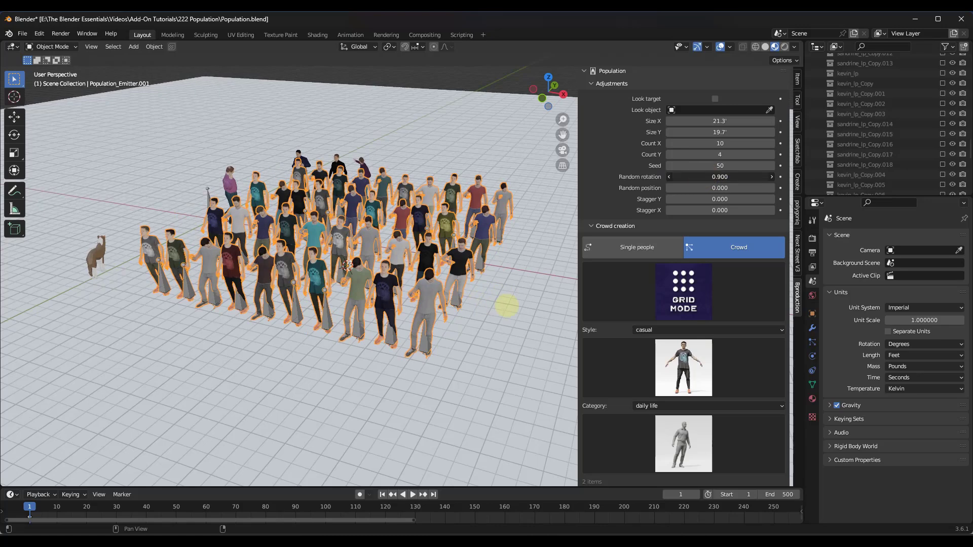
{"action": "left_click_drag", "start_coordinate": [370, 315], "coordinate": [401, 320]}
Step: Adjust the Grid crowd's random position, Stagger Y and Stagger X, and inspect the resulting arrangement
{"action": "left_click_drag", "start_coordinate": [695, 190], "coordinate": [469, 324]}
{"action": "left_click_drag", "start_coordinate": [720, 199], "coordinate": [497, 341]}
{"action": "middle_click_drag", "start_coordinate": [313, 199], "coordinate": [280, 210]}
{"action": "left_click_drag", "start_coordinate": [695, 199], "coordinate": [491, 330]}
{"action": "left_click_drag", "start_coordinate": [348, 220], "coordinate": [344, 220]}
{"action": "middle_click_drag", "start_coordinate": [344, 220], "coordinate": [373, 209]}
{"action": "scroll", "coordinate": [358, 214], "scroll_direction": "up", "scroll_amount": 4}
{"action": "scroll", "coordinate": [357, 214], "scroll_direction": "down", "scroll_amount": 5}
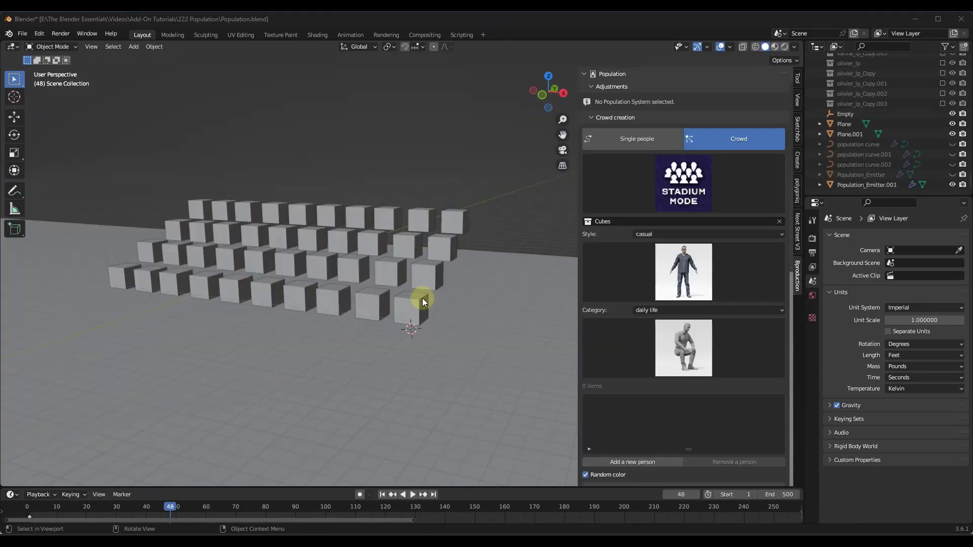
Step: Examine the stepped rows of cubes that serve as stadium seats, picking out a single cube and deselecting it
{"action": "middle_click_drag", "start_coordinate": [423, 302], "coordinate": [348, 254]}
{"action": "scroll", "coordinate": [412, 299], "scroll_direction": "up", "scroll_amount": 3}
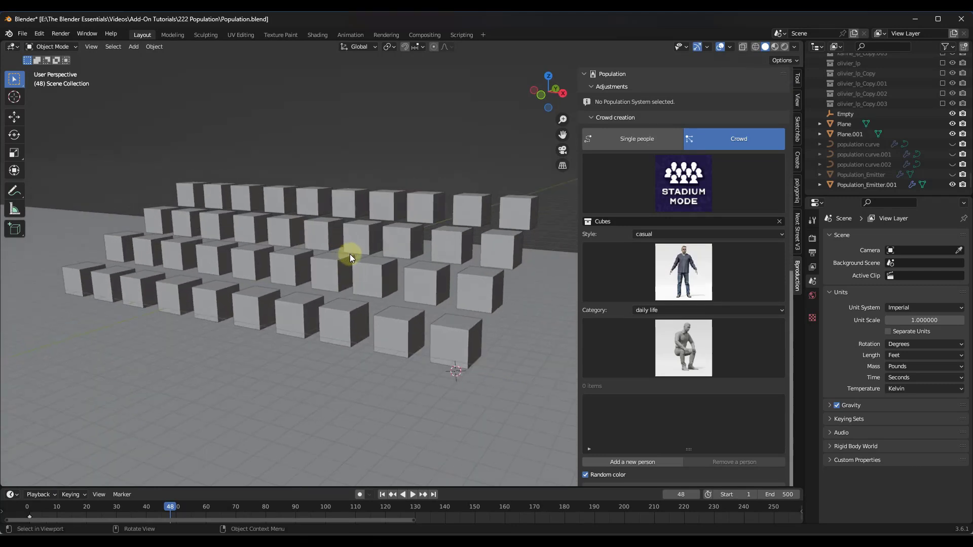
{"action": "left_click", "coordinate": [383, 269]}
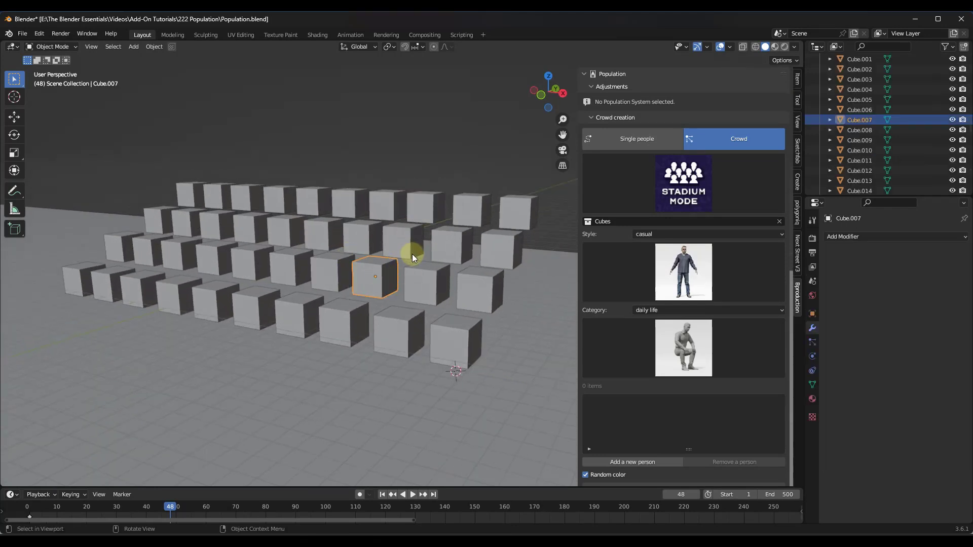
{"action": "left_click", "coordinate": [461, 162]}
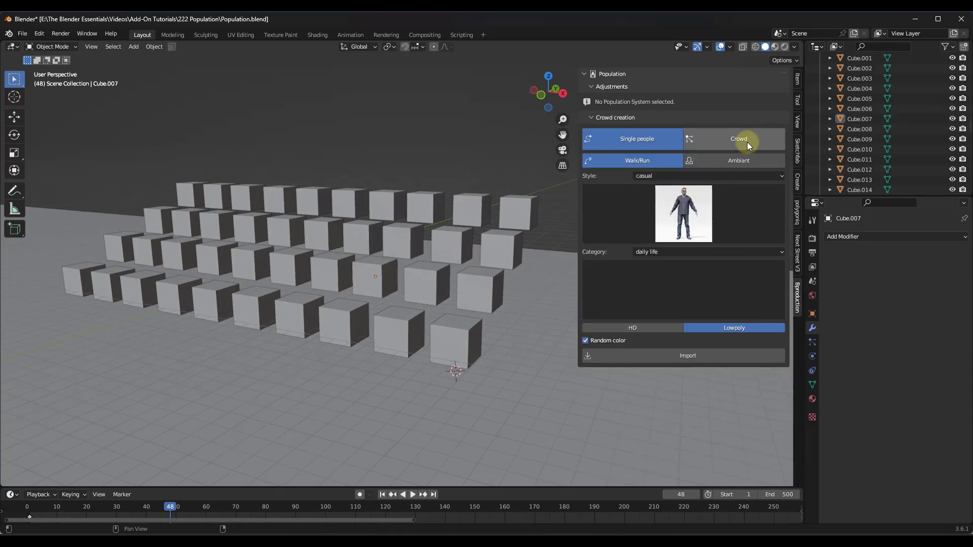
Step: Switch crowd creation back to Crowd with Stadium mode as the crowd type
{"action": "left_click", "coordinate": [748, 144]}
{"action": "left_click", "coordinate": [693, 178]}
{"action": "left_click", "coordinate": [694, 178]}
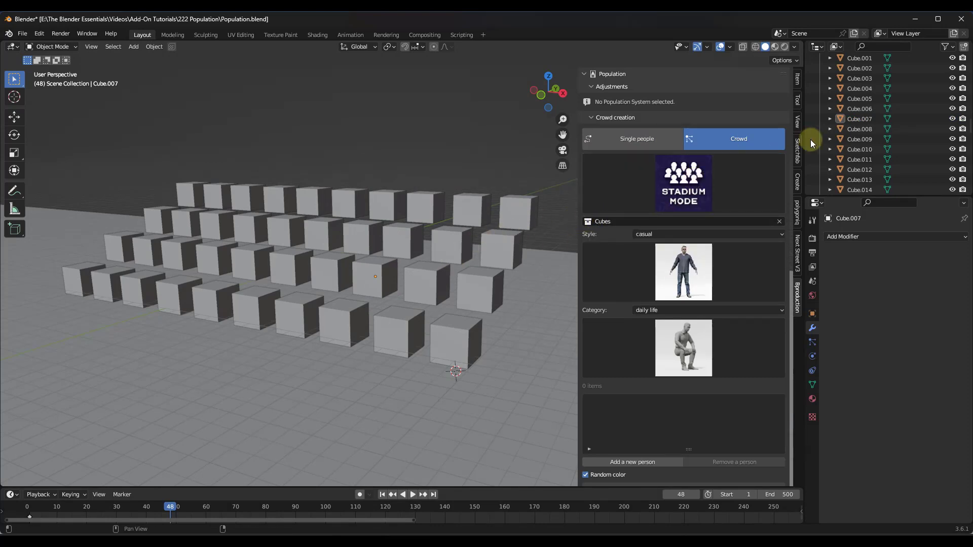
Step: Select all objects in the Cubes collection to check which cubes it contains, and clear the selection
{"action": "scroll", "coordinate": [863, 119], "scroll_direction": "up", "scroll_amount": 4}
{"action": "right_click", "coordinate": [847, 119]}
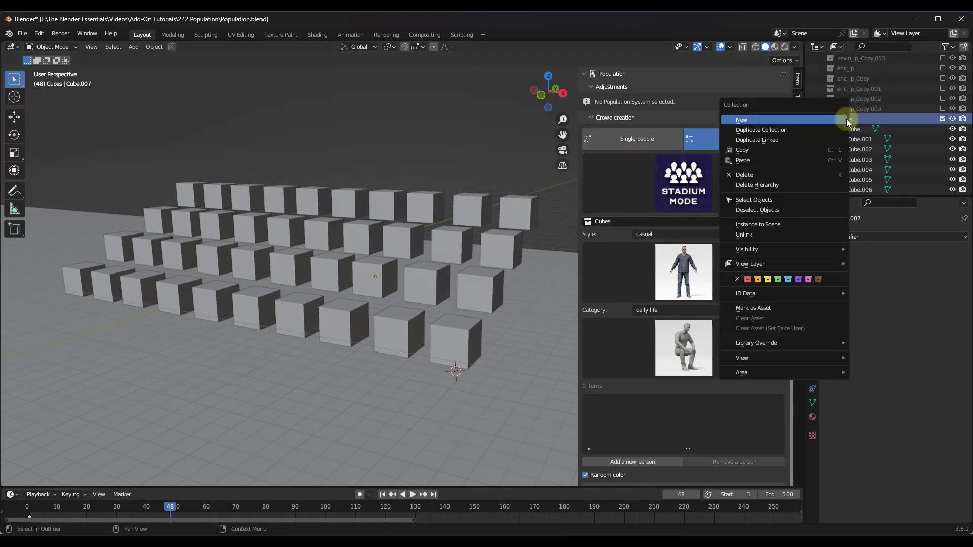
{"action": "left_click", "coordinate": [766, 199]}
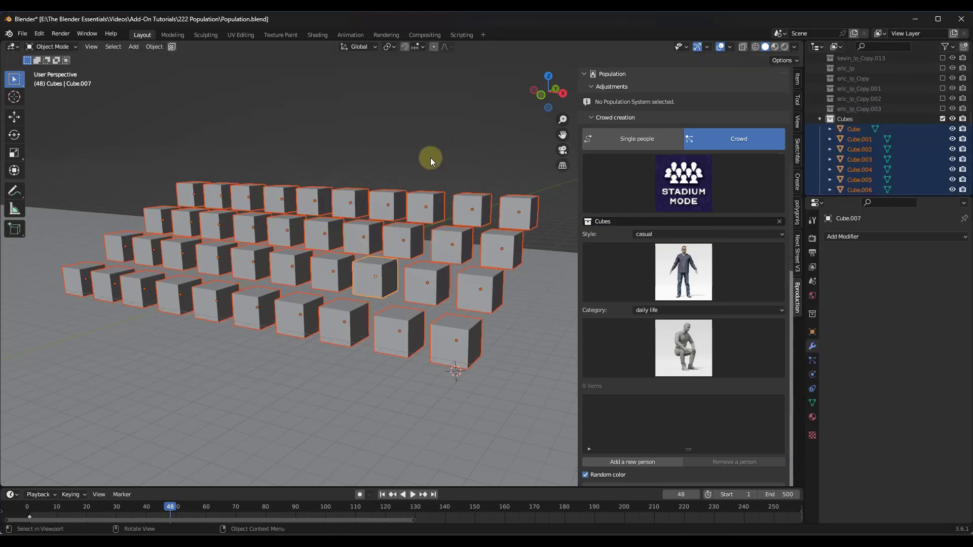
{"action": "key", "text": "alt+a"}
{"action": "middle_click_drag", "start_coordinate": [397, 267], "coordinate": [396, 263]}
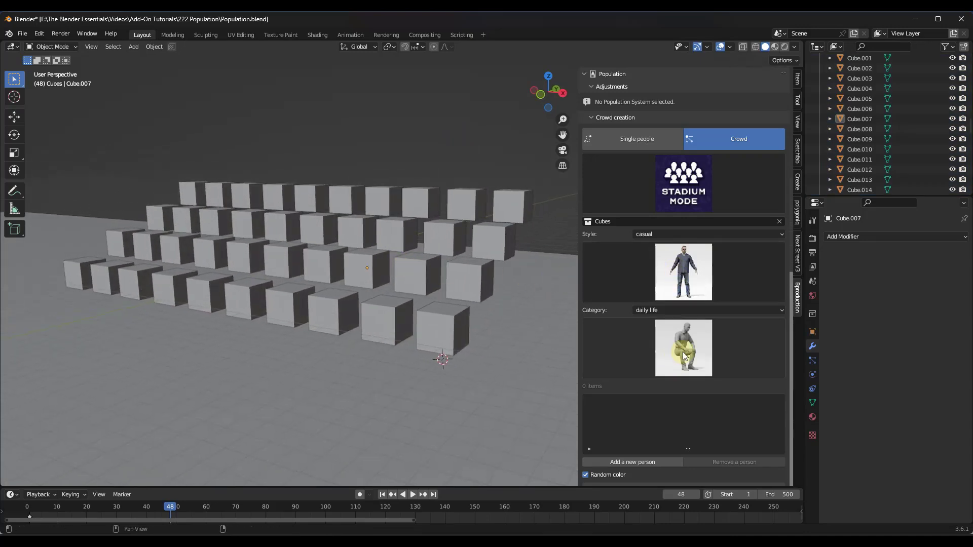
Step: Add the current character with the seated listen talk pose and the black-clothed casual character with the seated listen phoning pose to the crowd list
{"action": "left_click", "coordinate": [634, 462]}
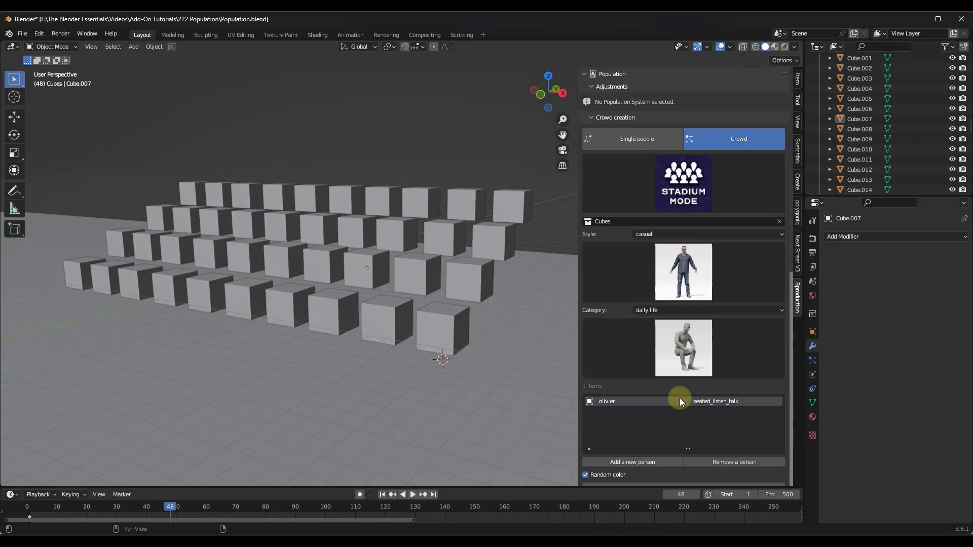
{"action": "left_click", "coordinate": [676, 272]}
{"action": "left_click", "coordinate": [459, 336]}
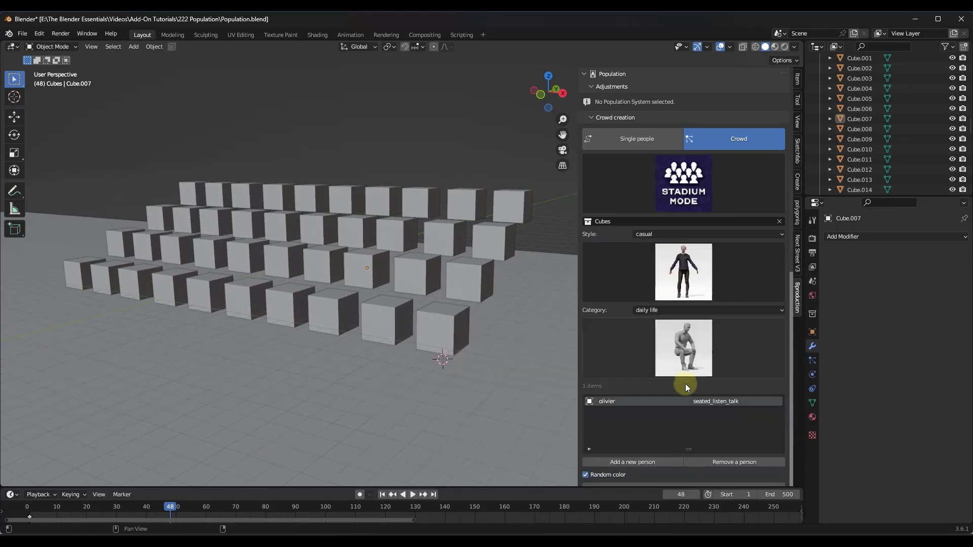
{"action": "left_click", "coordinate": [690, 351]}
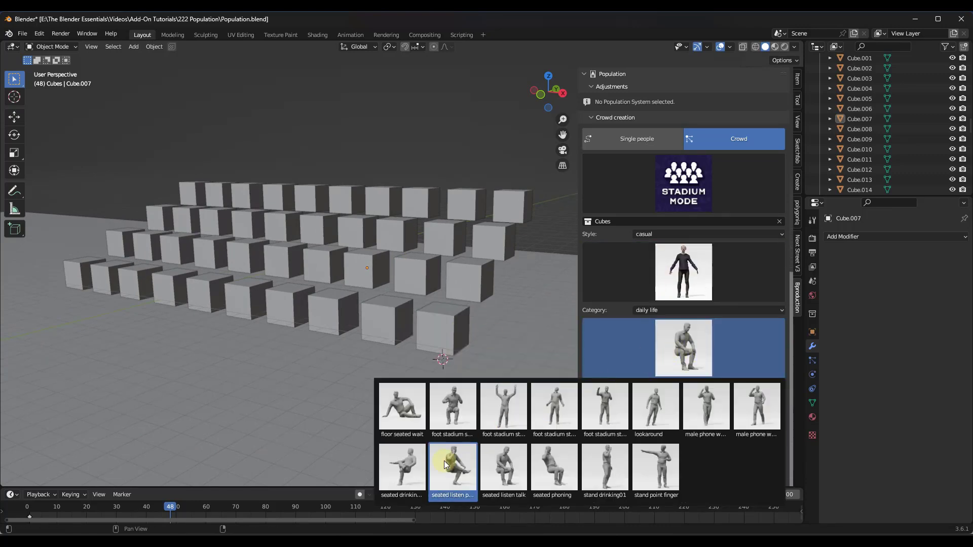
{"action": "left_click", "coordinate": [453, 464]}
{"action": "left_click", "coordinate": [639, 463]}
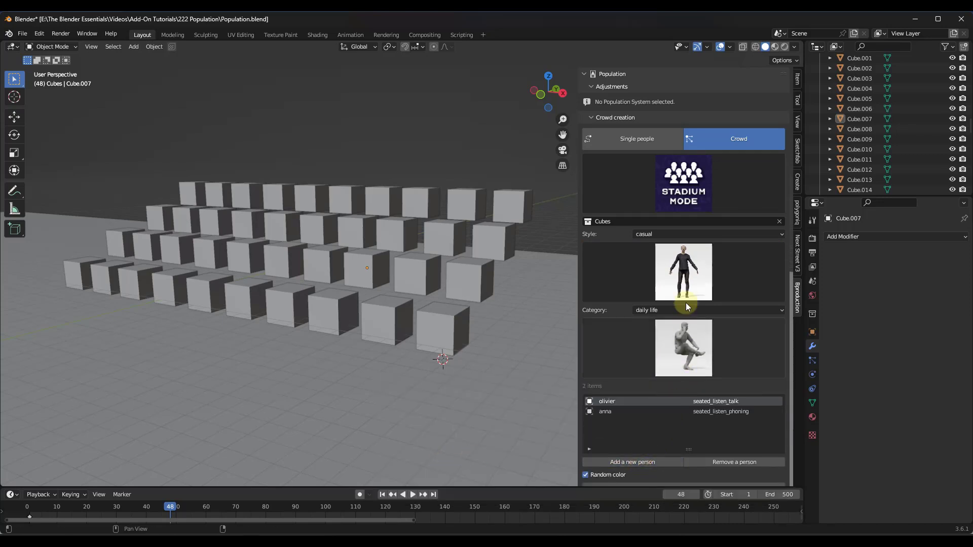
Step: Add the casual character in red trousers with the seated phoning pose, and import the Stadium crowd onto the Cubes collection
{"action": "left_click", "coordinate": [684, 297]}
{"action": "left_click", "coordinate": [606, 385]}
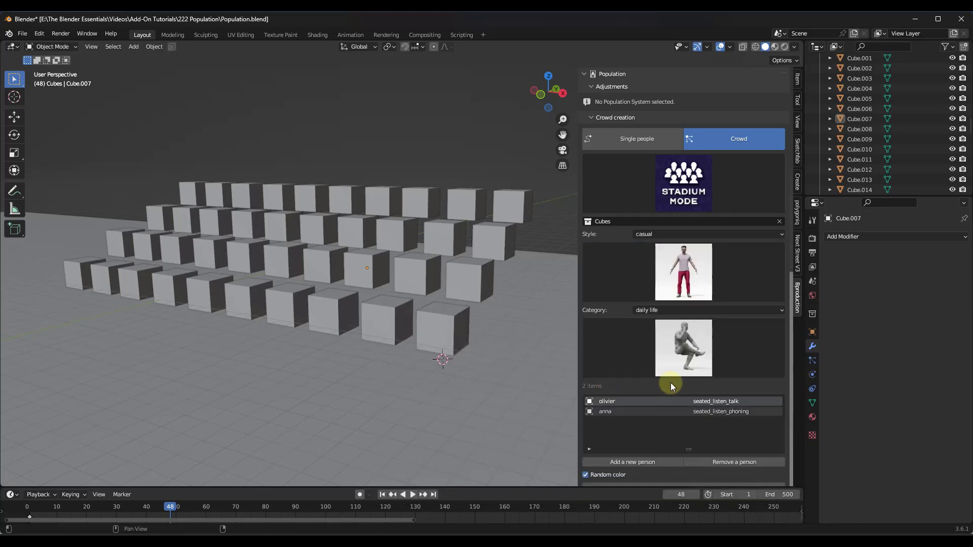
{"action": "left_click", "coordinate": [668, 354]}
{"action": "left_click", "coordinate": [561, 462]}
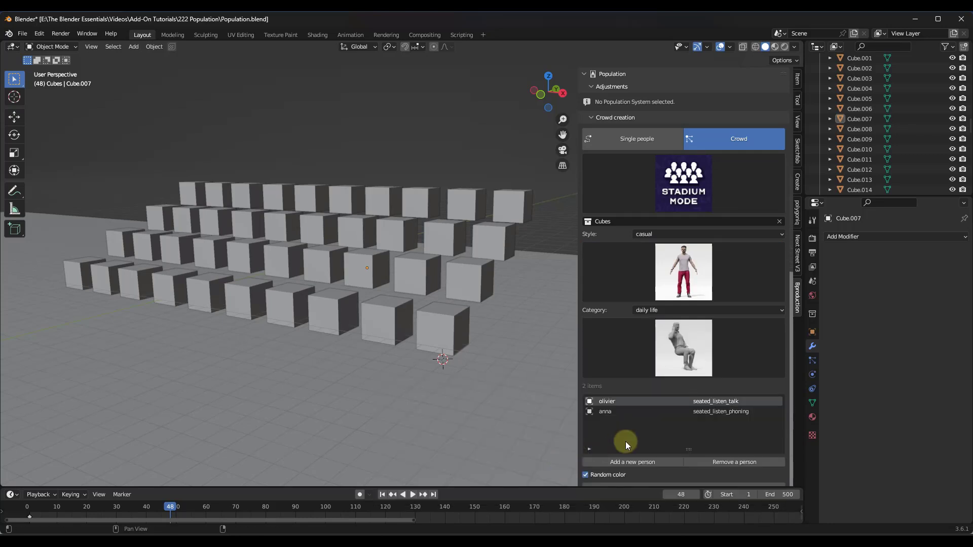
{"action": "middle_click_drag", "start_coordinate": [509, 265], "coordinate": [572, 372]}
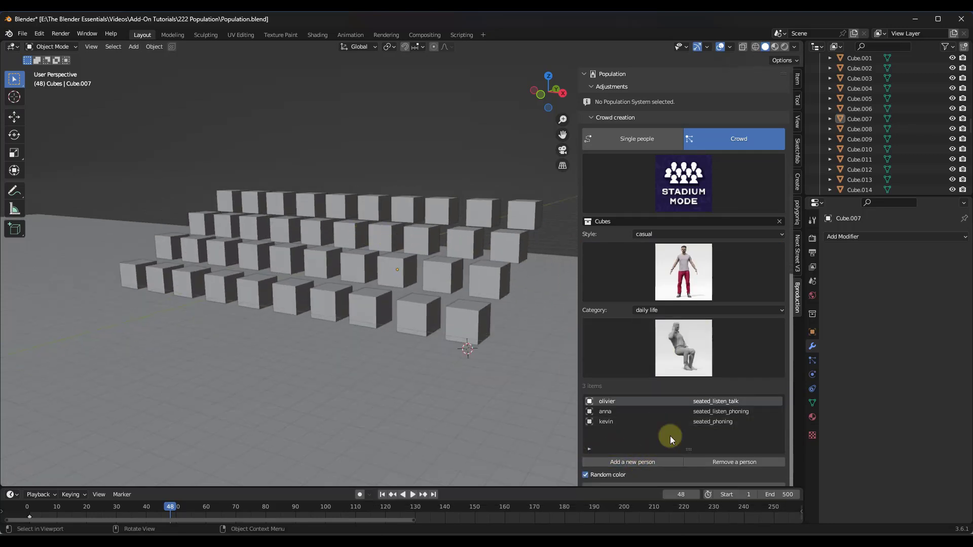
{"action": "scroll", "coordinate": [692, 429], "scroll_direction": "down", "scroll_amount": 2}
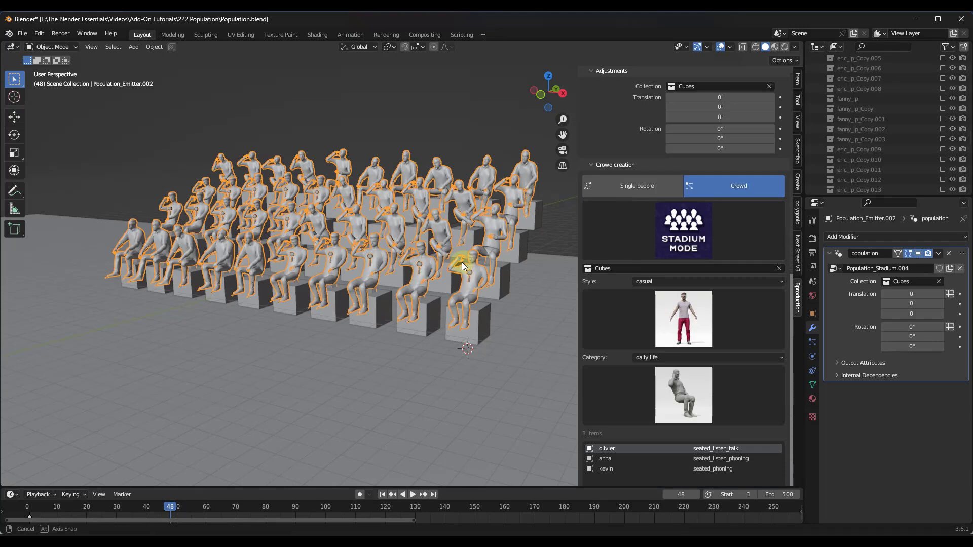
Step: Frame the seated stadium crowd, play its animation and display it in Material Preview shading
{"action": "key", "text": "KP_Decimal"}
{"action": "scroll", "coordinate": [466, 218], "scroll_direction": "down", "scroll_amount": 5}
{"action": "middle_click_drag", "start_coordinate": [467, 218], "coordinate": [287, 210]}
{"action": "scroll", "coordinate": [405, 208], "scroll_direction": "up", "scroll_amount": 5}
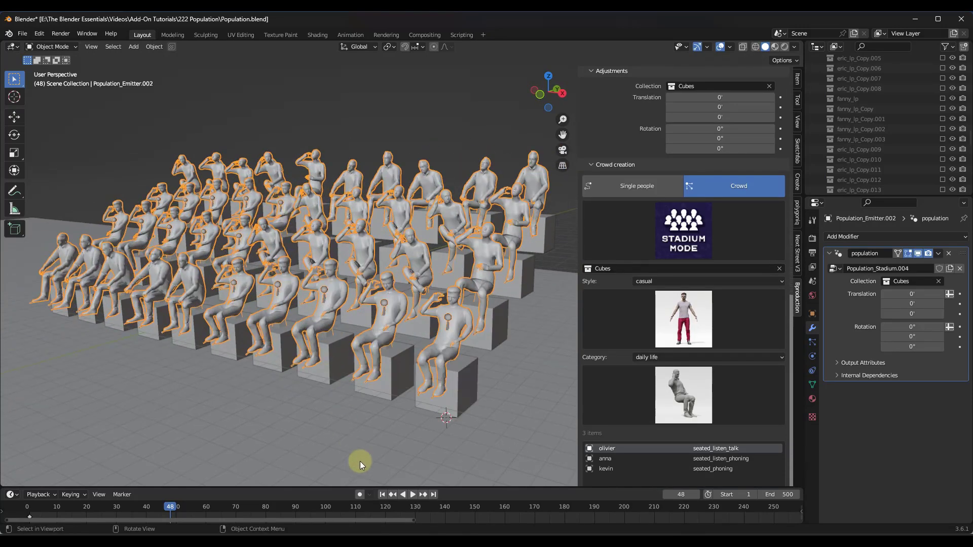
{"action": "left_click", "coordinate": [412, 497]}
{"action": "key", "text": "z"}
{"action": "key", "text": "2"}
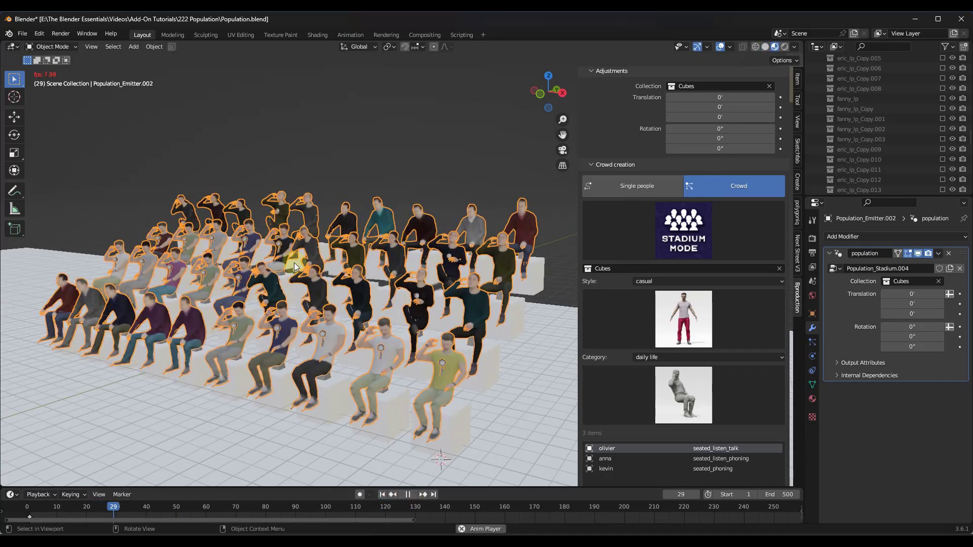
{"action": "scroll", "coordinate": [287, 245], "scroll_direction": "down", "scroll_amount": 3}
{"action": "middle_click_drag", "start_coordinate": [287, 245], "coordinate": [430, 293], "text": "shift"}
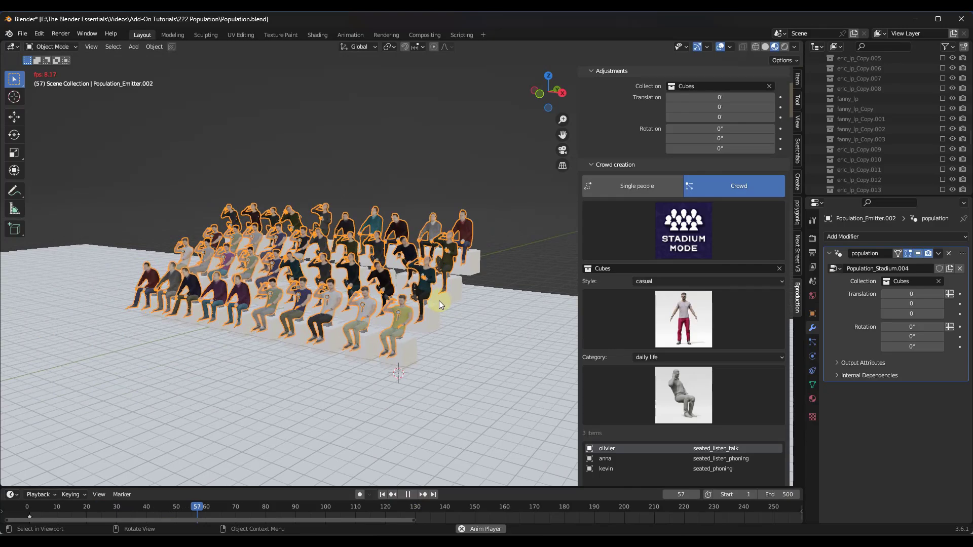
Step: Select the stadium crowd and lower its Z translation to about -0.417' so the people sit on the cubes
{"action": "left_click", "coordinate": [433, 318]}
{"action": "middle_click_drag", "start_coordinate": [412, 316], "coordinate": [443, 317]}
{"action": "middle_click_drag", "start_coordinate": [309, 312], "coordinate": [385, 286]}
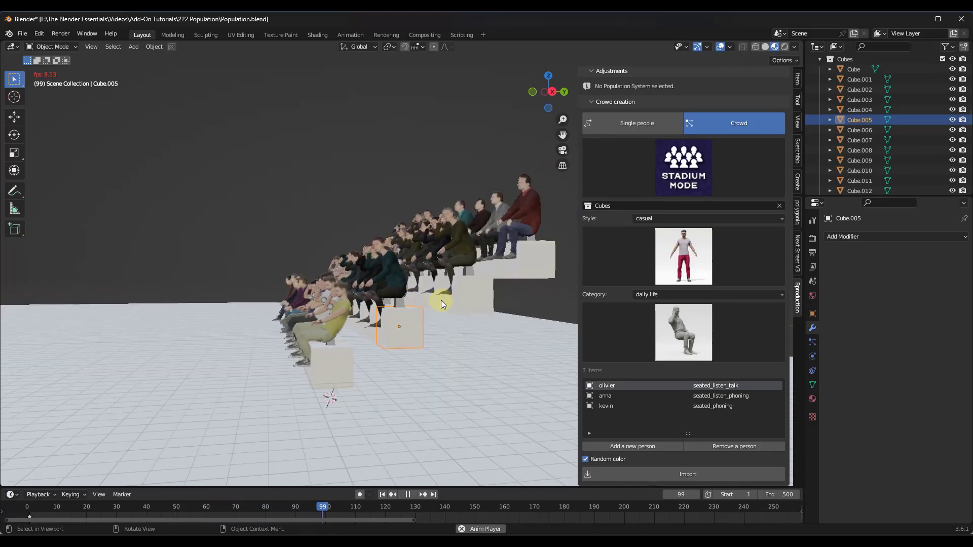
{"action": "left_click", "coordinate": [394, 284]}
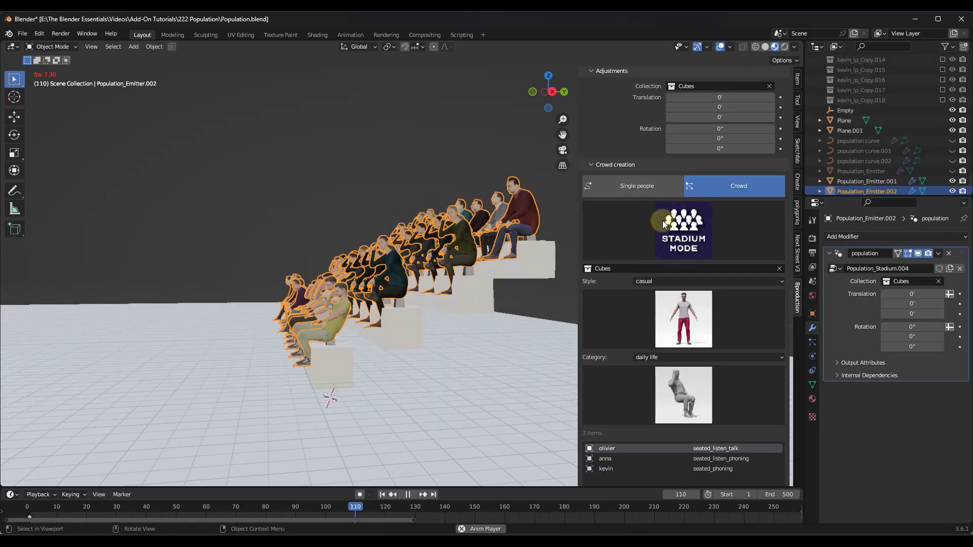
{"action": "scroll", "coordinate": [728, 122], "scroll_direction": "up", "scroll_amount": 1}
{"action": "left_click_drag", "start_coordinate": [724, 134], "coordinate": [469, 259]}
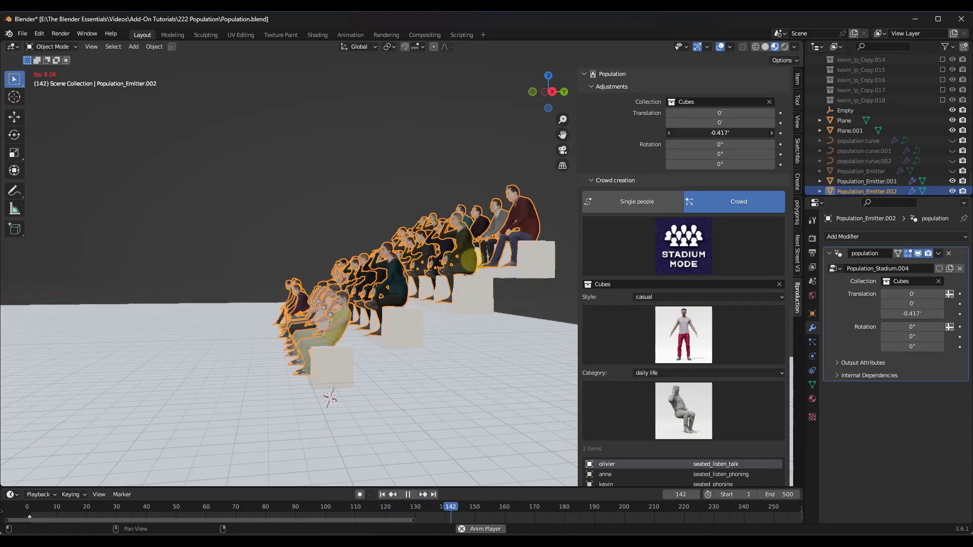
Step: Try turning the seated people with a Z rotation of about 9.24°, and view the rows from the front
{"action": "middle_click_drag", "start_coordinate": [339, 297], "coordinate": [361, 310]}
{"action": "left_click_drag", "start_coordinate": [720, 164], "coordinate": [484, 288]}
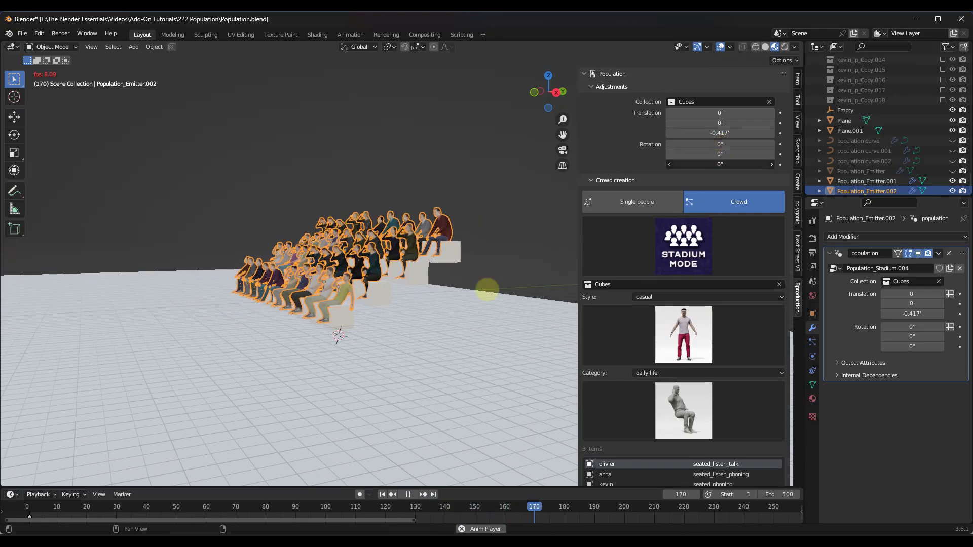
{"action": "left_click_drag", "start_coordinate": [544, 299], "coordinate": [383, 304]}
{"action": "left_click_drag", "start_coordinate": [559, 310], "coordinate": [471, 342]}
{"action": "middle_click_drag", "start_coordinate": [367, 286], "coordinate": [527, 305], "text": "shift"}
{"action": "left_click", "coordinate": [346, 279]}
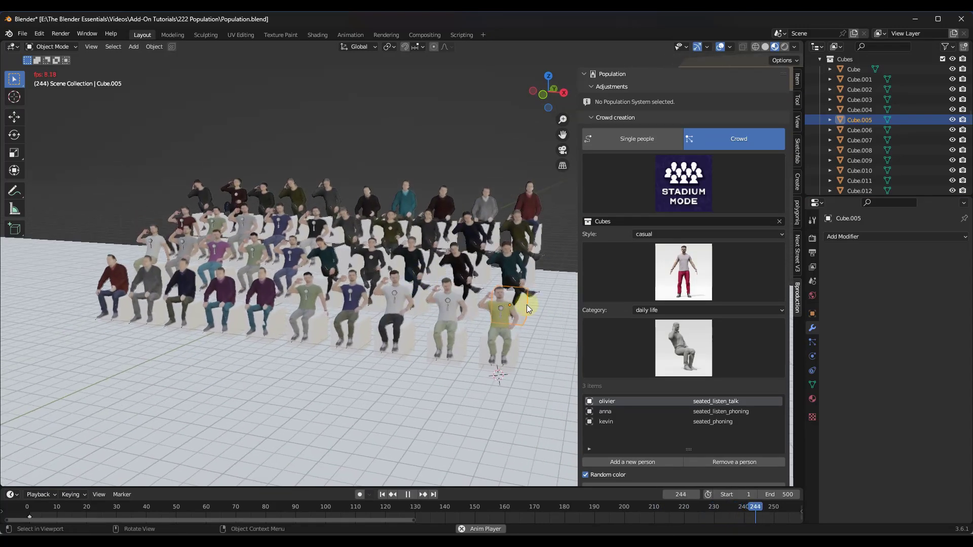
Step: Reselect the stadium crowd and adjust its Z rotation to about 6.52°
{"action": "left_click", "coordinate": [296, 251]}
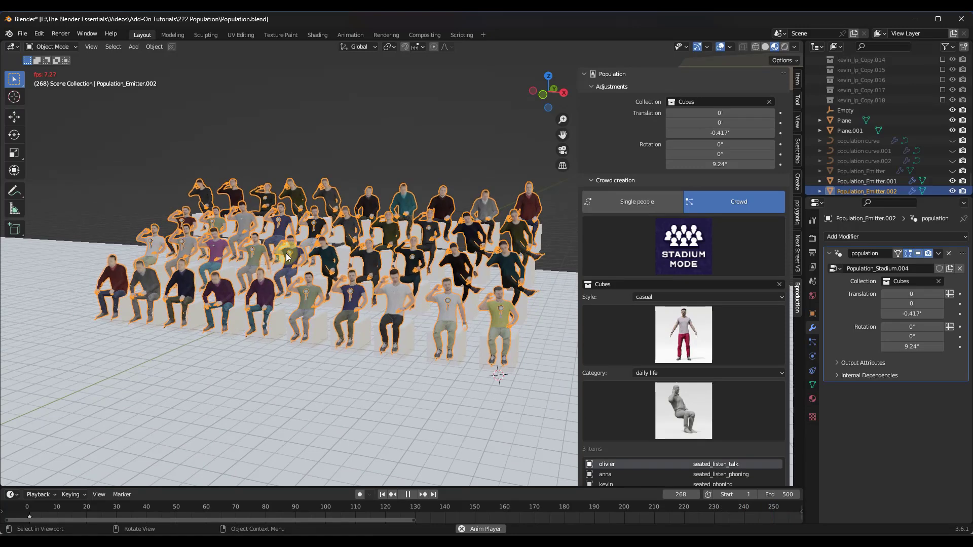
{"action": "left_click_drag", "start_coordinate": [773, 152], "coordinate": [725, 162]}
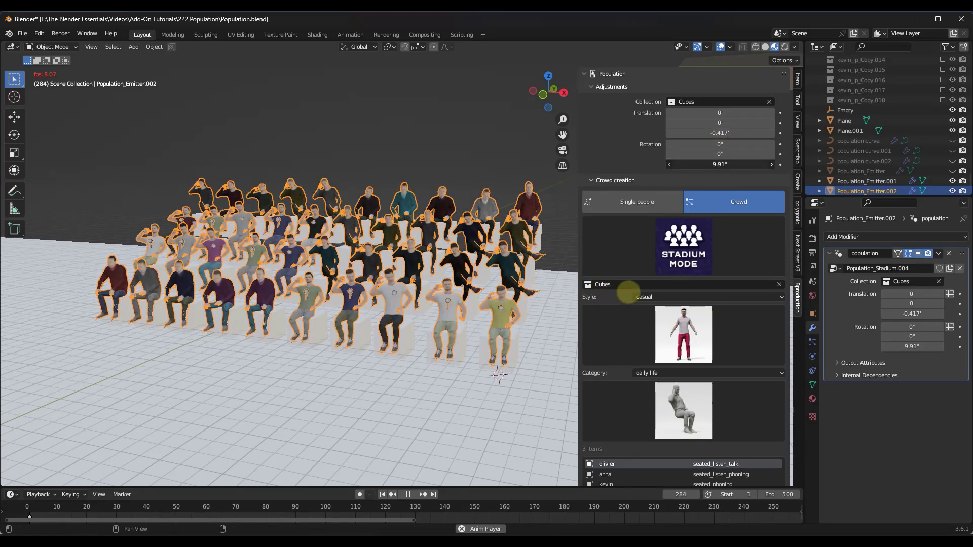
{"action": "left_click_drag", "start_coordinate": [644, 330], "coordinate": [806, 328]}
{"action": "key", "text": "ctrl+z"}
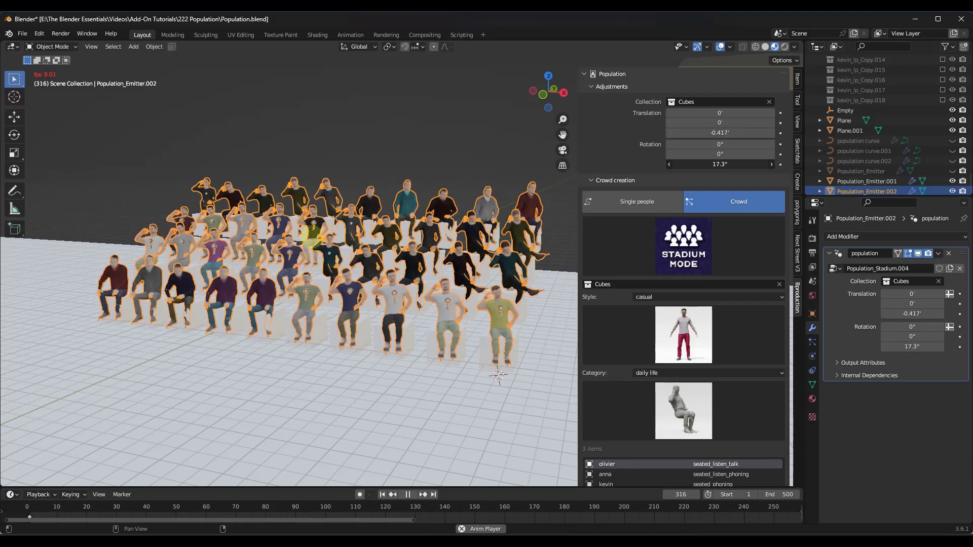
{"action": "left_click_drag", "start_coordinate": [719, 165], "coordinate": [702, 164]}
{"action": "middle_click_drag", "start_coordinate": [369, 267], "coordinate": [433, 293]}
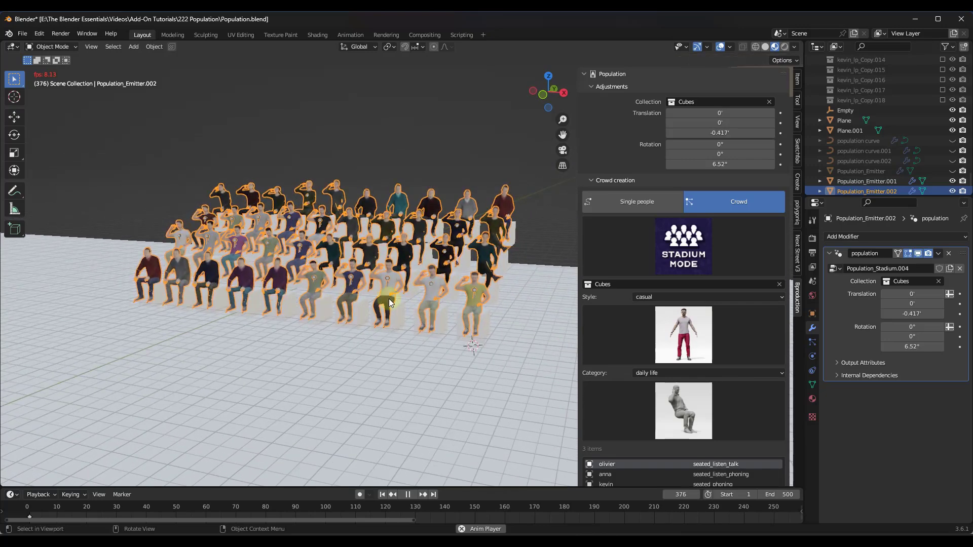